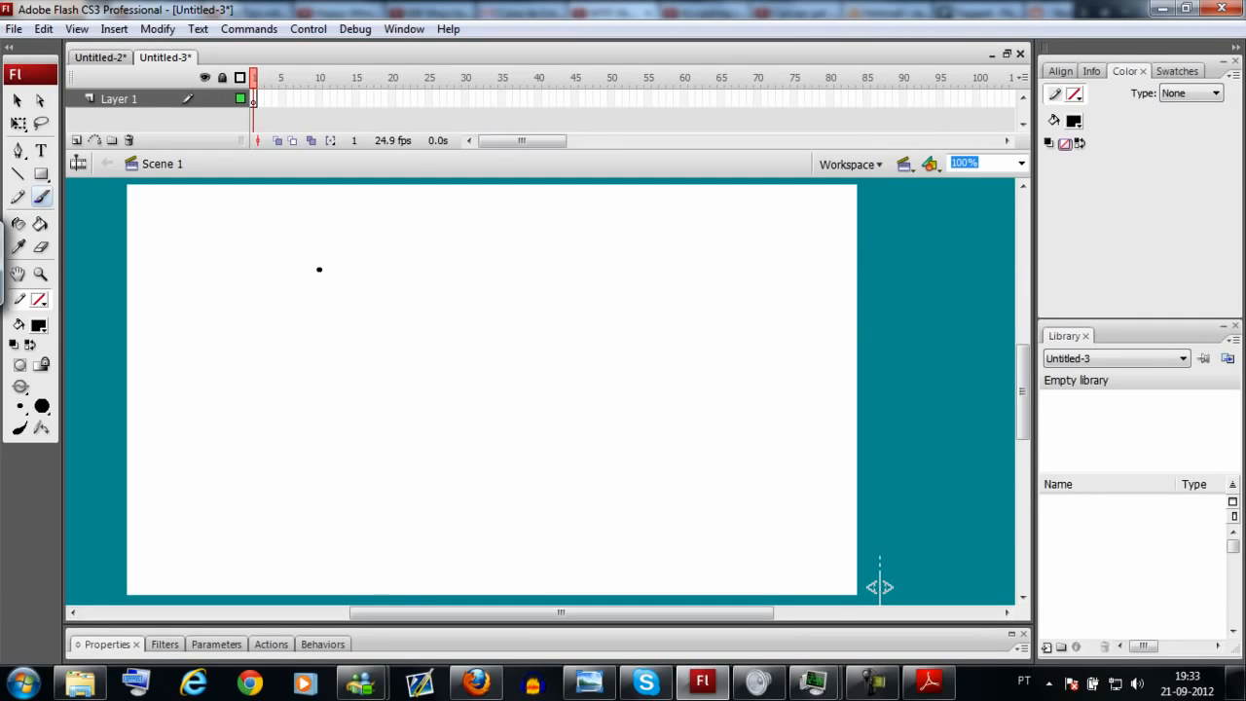
# Step: Draw a black rectangle covering the entire stage with the Rectangle tool
pyautogui.click(41, 174)
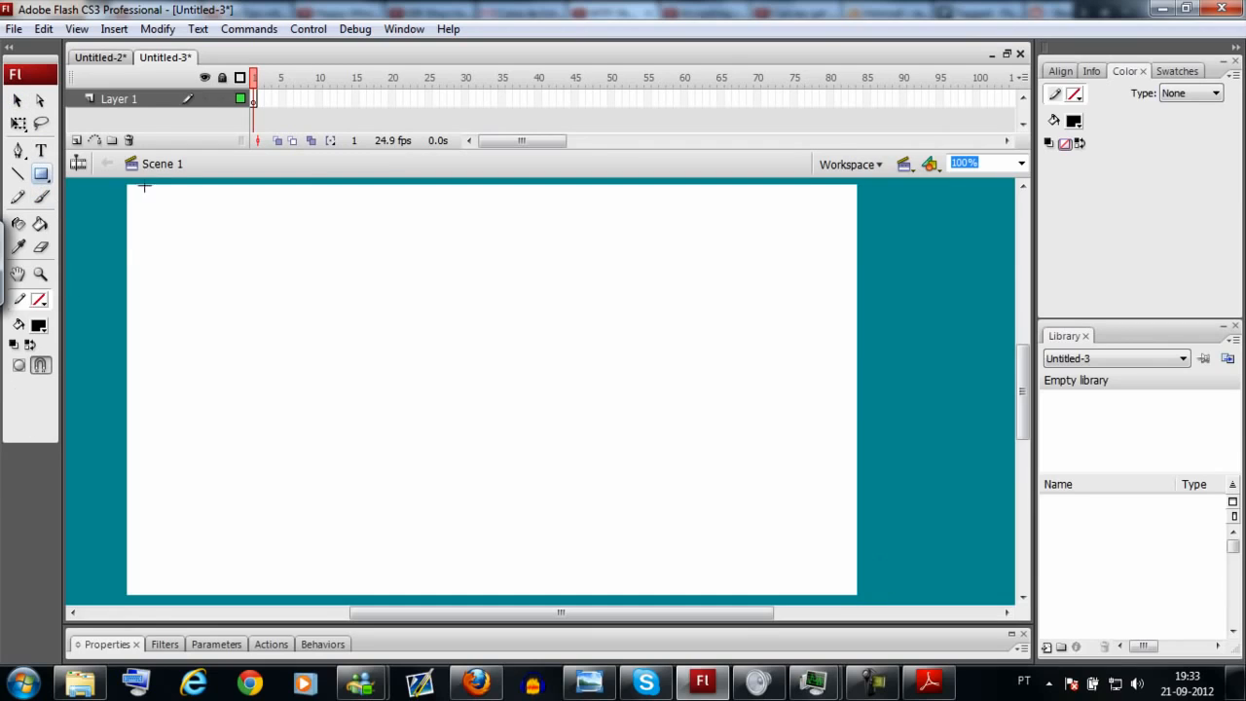
pyautogui.moveTo(133, 191); pyautogui.dragTo(880, 587)
# Step: Set up a linear gradient running from dark red #9F1314 to a light red
pyautogui.press('k')
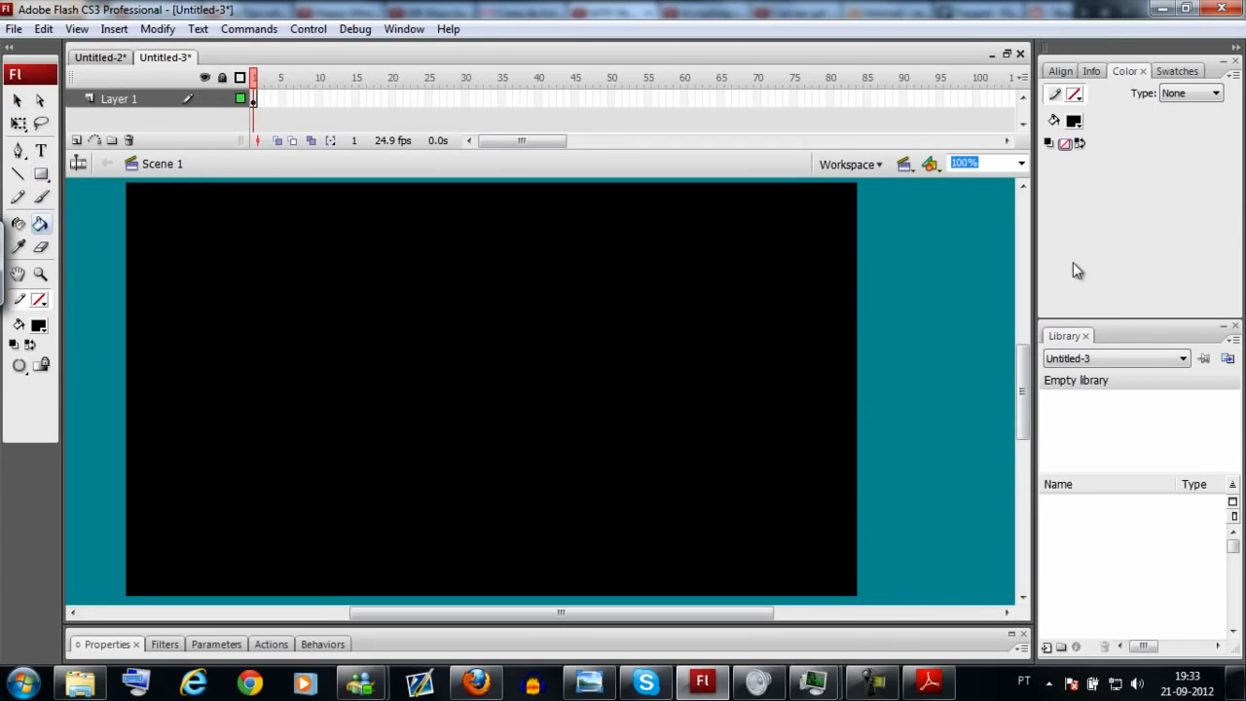
pyautogui.click(1197, 93)
pyautogui.click(1175, 131)
pyautogui.click(1196, 169)
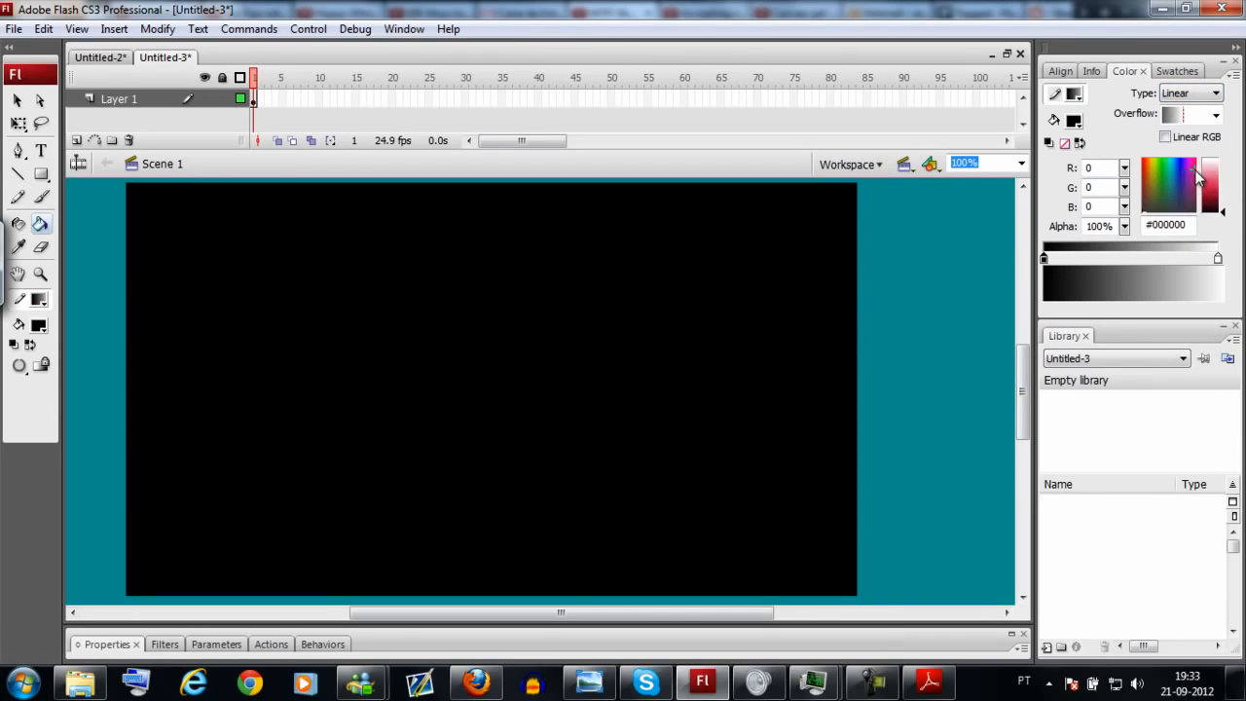
pyautogui.click(1218, 258)
pyautogui.moveTo(1220, 193); pyautogui.dragTo(1214, 153)
pyautogui.click(1194, 167)
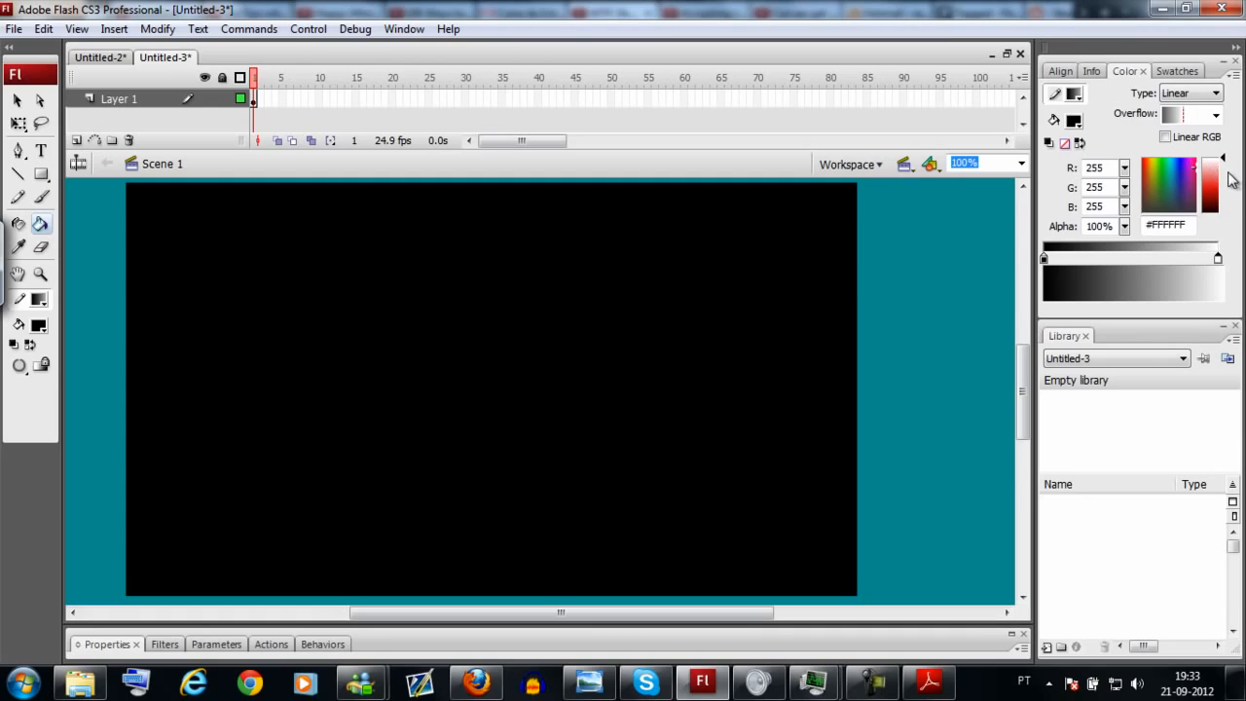
pyautogui.click(1230, 176)
pyautogui.click(1044, 259)
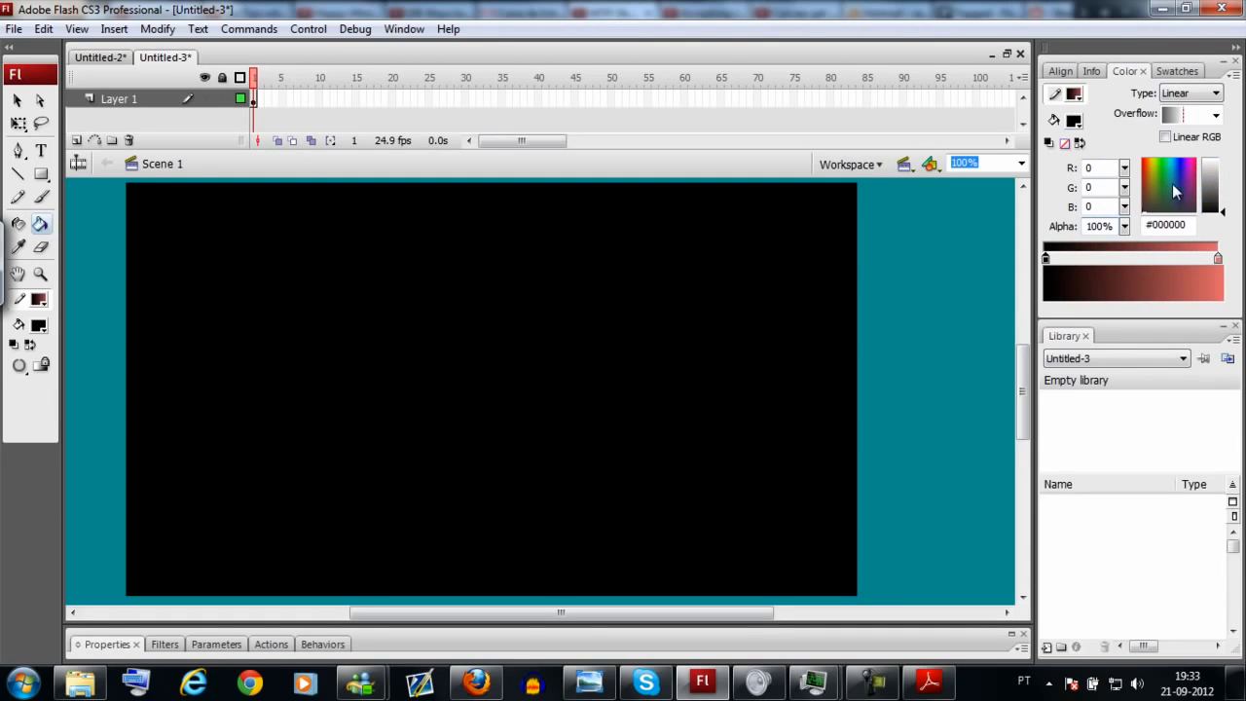
pyautogui.moveTo(1222, 171); pyautogui.dragTo(1223, 200)
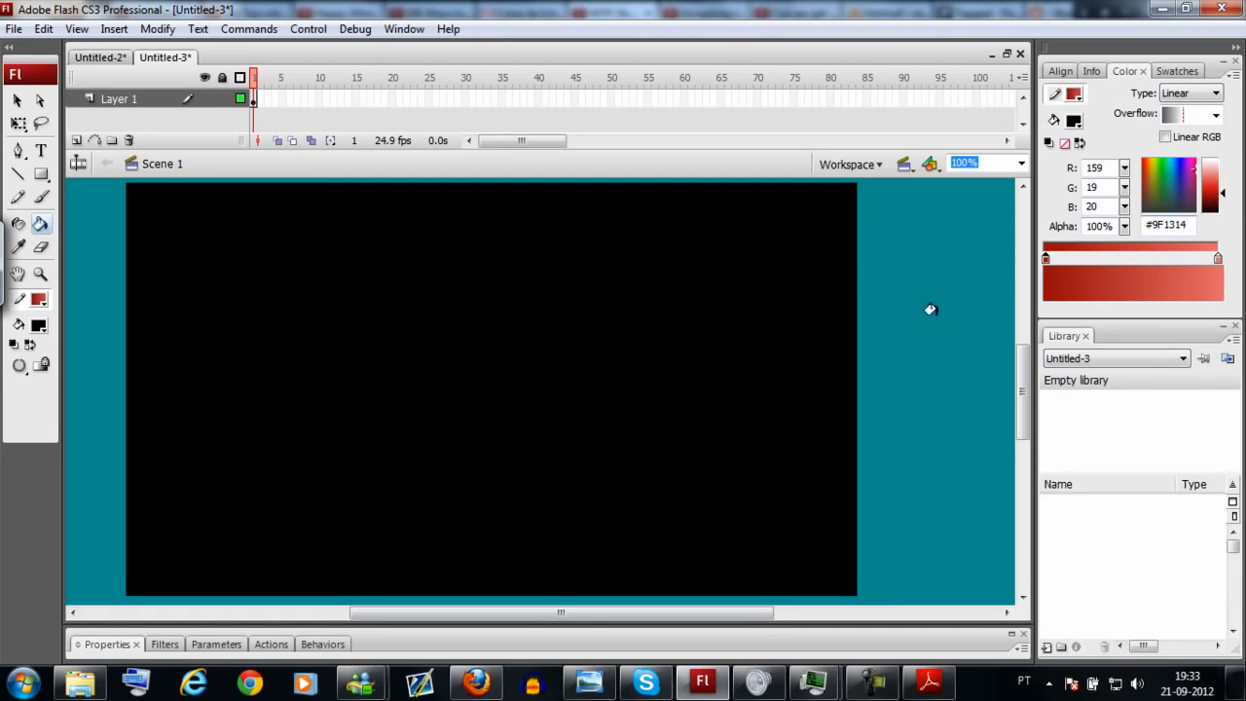
# Step: Fill the stage-sized rectangle with the red gradient, running vertically from light at its upper edge to dark at its lower edge
pyautogui.click(572, 348)
pyautogui.click(30, 344)
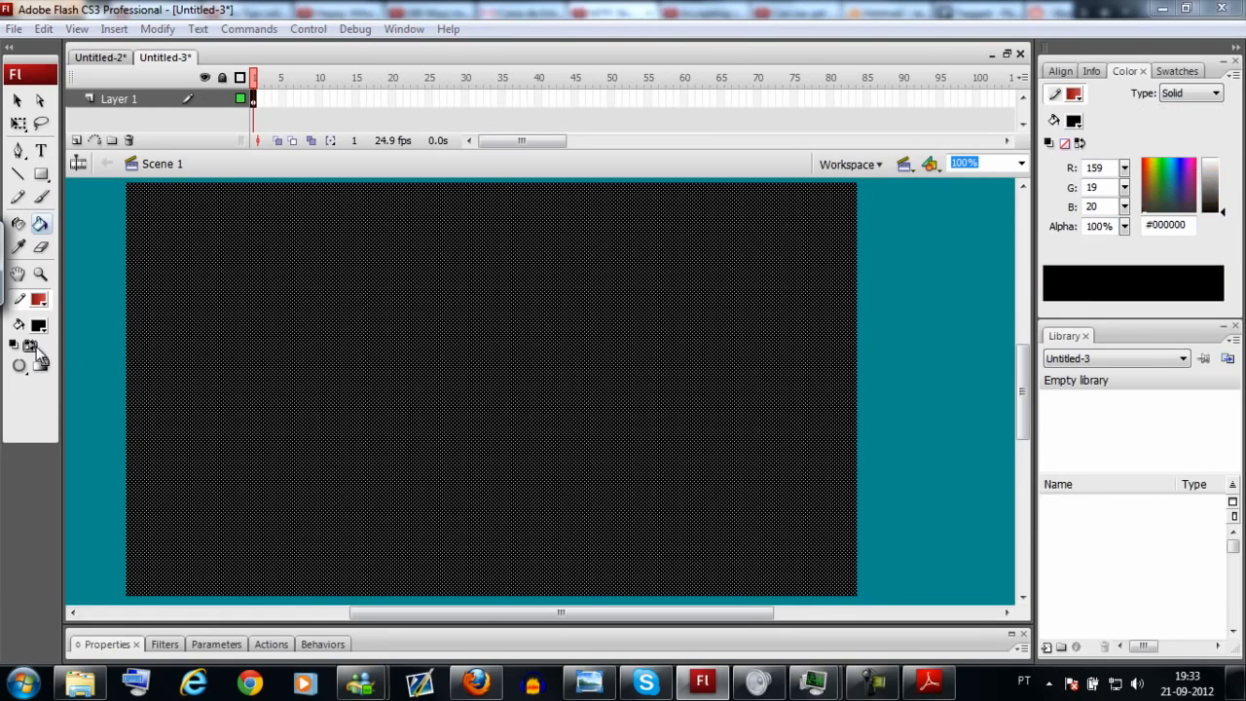
pyautogui.moveTo(674, 381); pyautogui.dragTo(736, 352)
pyautogui.click(731, 376)
pyautogui.press('v')
pyautogui.click(918, 394)
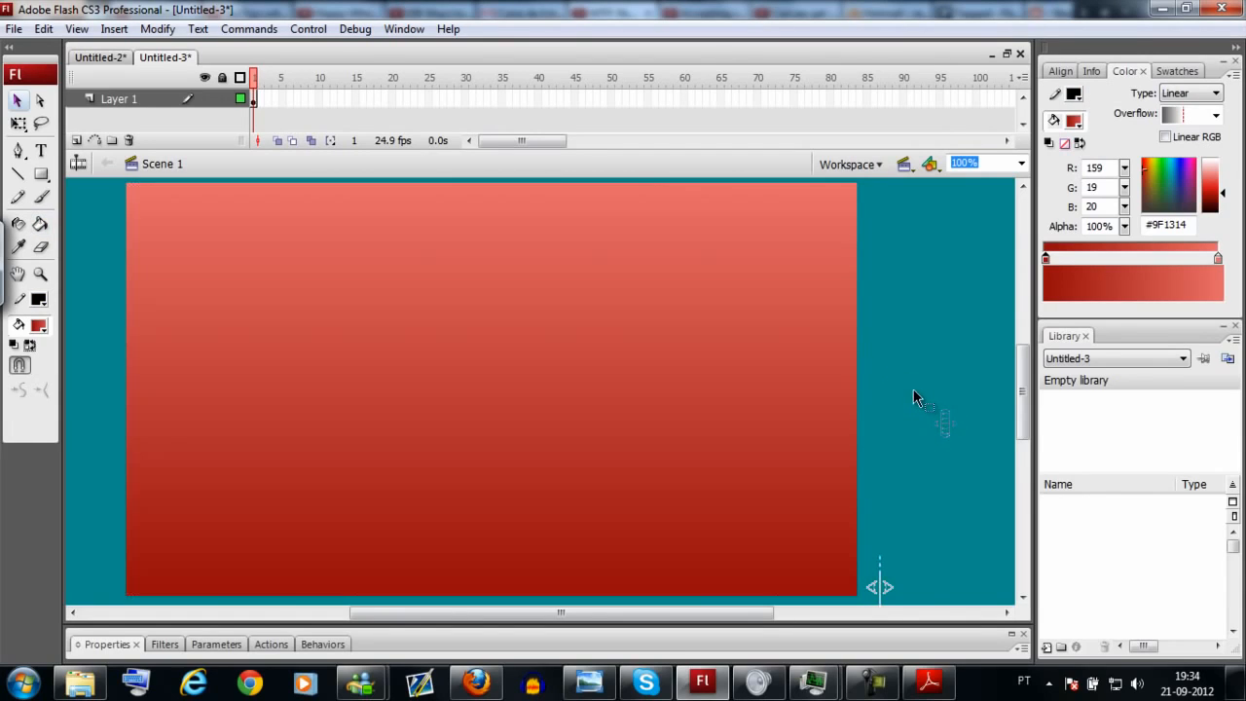
# Step: Brush a large black circle directly onto the gradient background and move it sideways
pyautogui.click(41, 197)
pyautogui.click(35, 343)
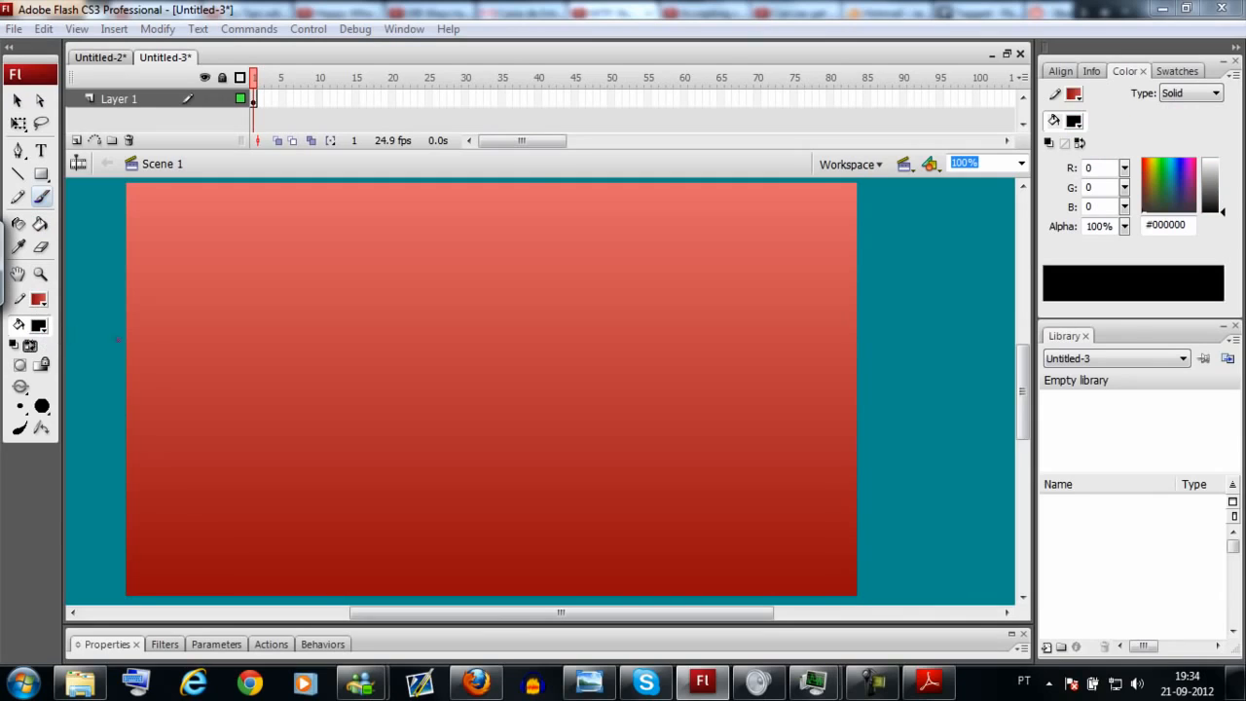
pyautogui.moveTo(539, 279)
pyautogui.mouseDown()
pyautogui.moveTo(502, 273)
pyautogui.moveTo(511, 255)
pyautogui.moveTo(634, 281)
pyautogui.moveTo(522, 220)
pyautogui.mouseUp()
pyautogui.hotkey('ctrl', 'z')
pyautogui.hotkey('ctrl', 'z')
pyautogui.press('v')
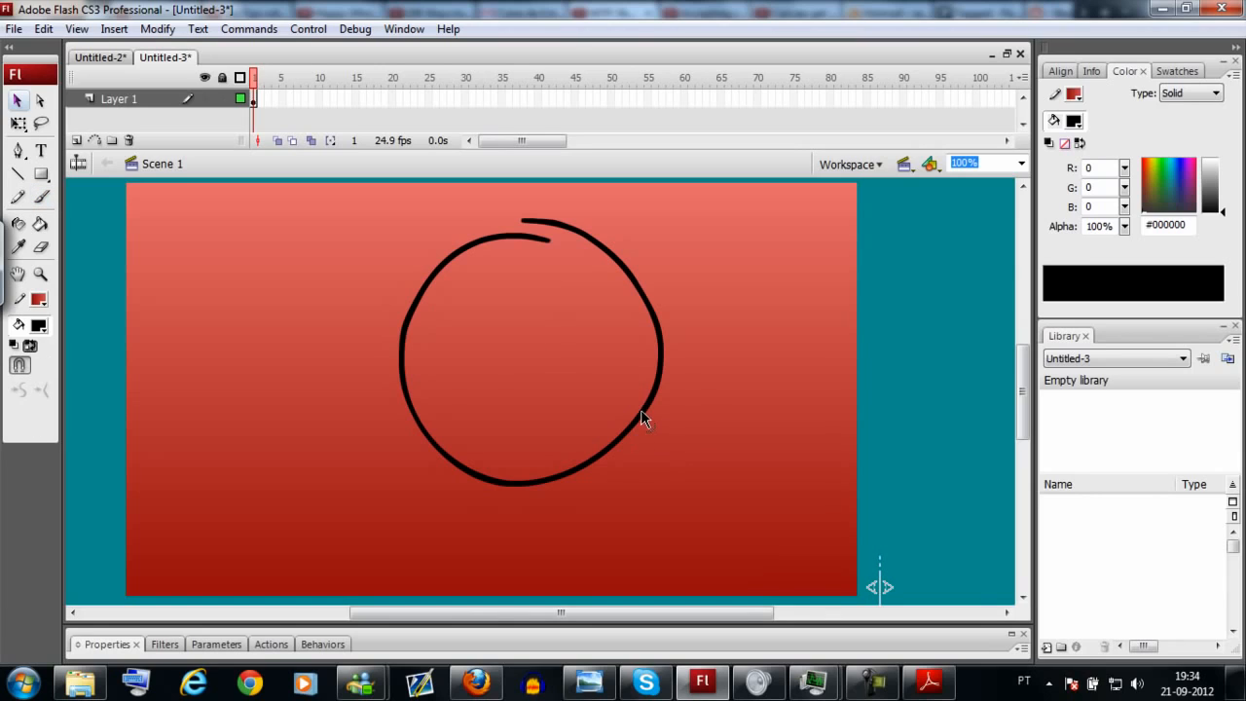
pyautogui.click(646, 413)
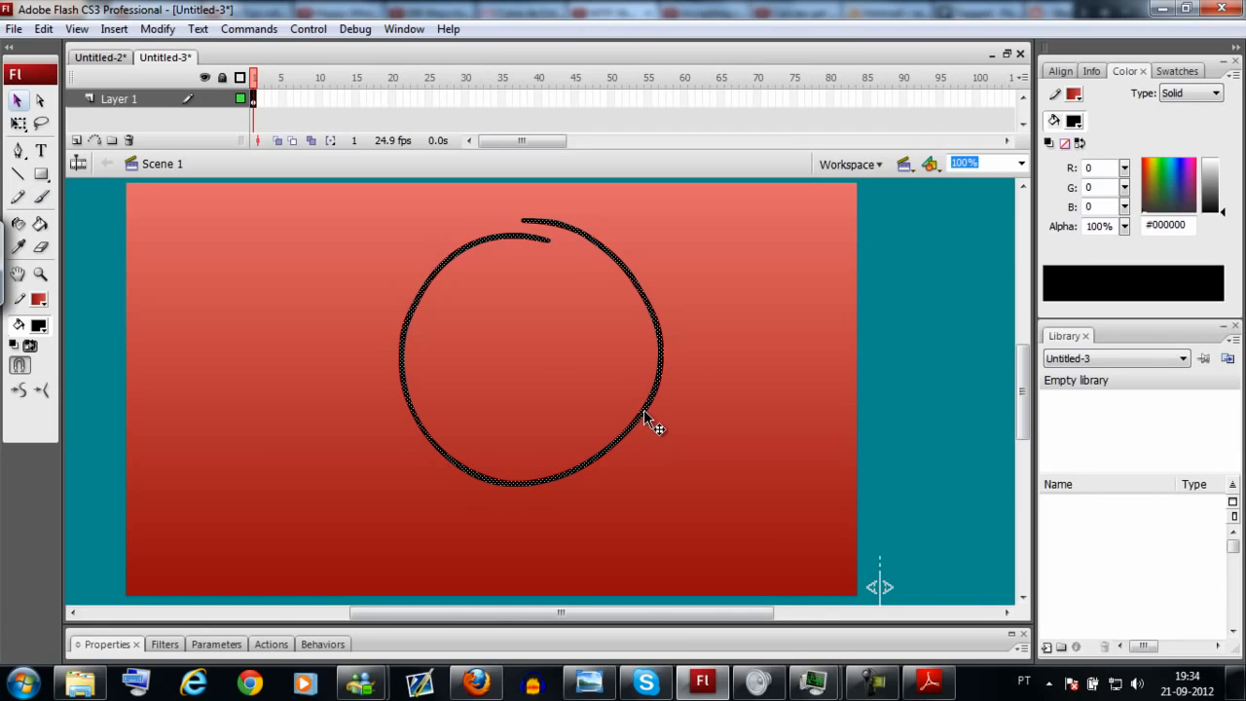
pyautogui.moveTo(643, 409); pyautogui.dragTo(755, 406)
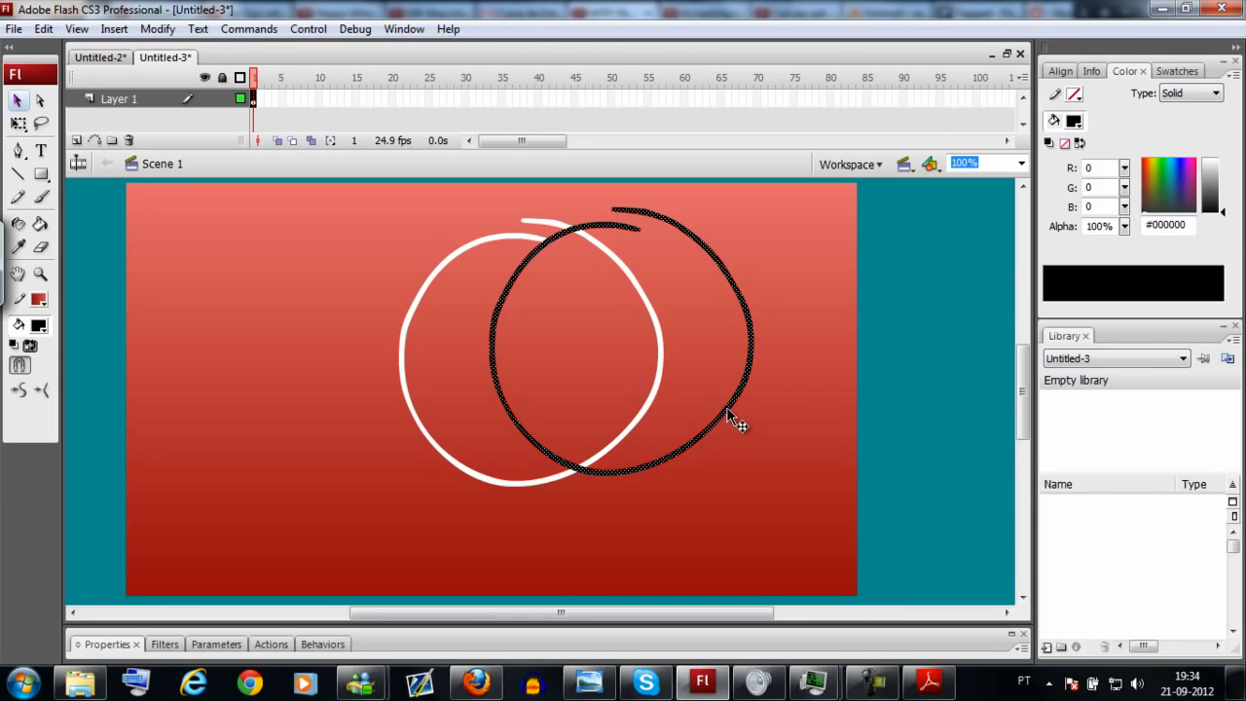
# Step: Undo the circle's move and its brush stroke on the background
pyautogui.hotkey('ctrl', 'z')
pyautogui.hotkey('ctrl', 'z')
pyautogui.hotkey('ctrl', 'z')
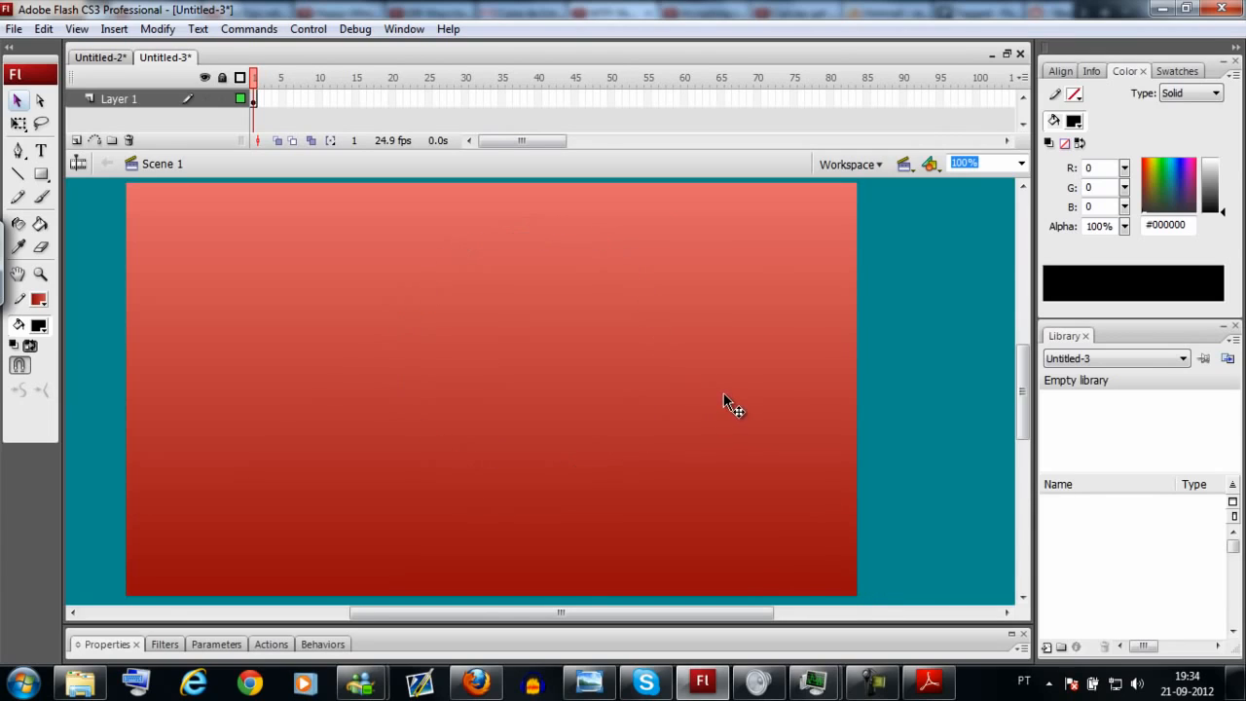
# Step: Lock Layer 1 and add a new layer above it for the character
pyautogui.click(220, 103)
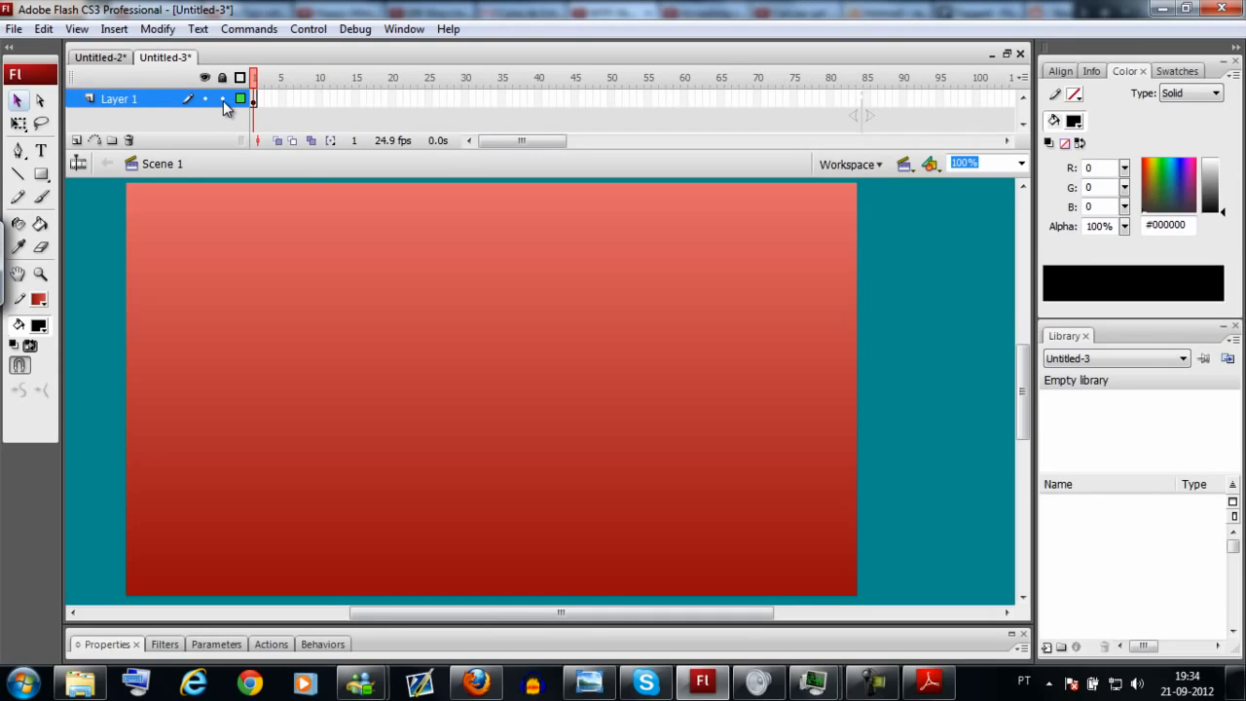
pyautogui.click(222, 101)
pyautogui.click(75, 141)
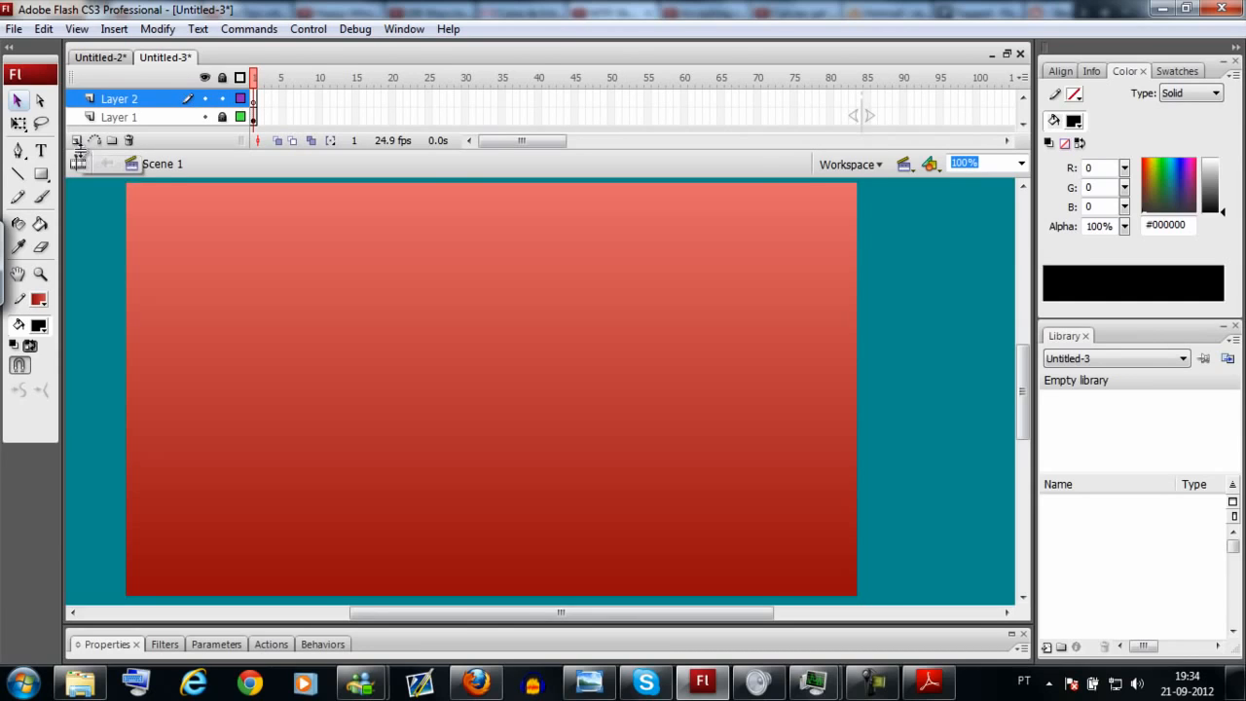
# Step: Brush a black circular head outline on Layer 2 with a larger eye on one side and a small eye near the opposite edge
pyautogui.press('b')
pyautogui.moveTo(468, 265); pyautogui.dragTo(434, 294)
pyautogui.hotkey('ctrl', 'z')
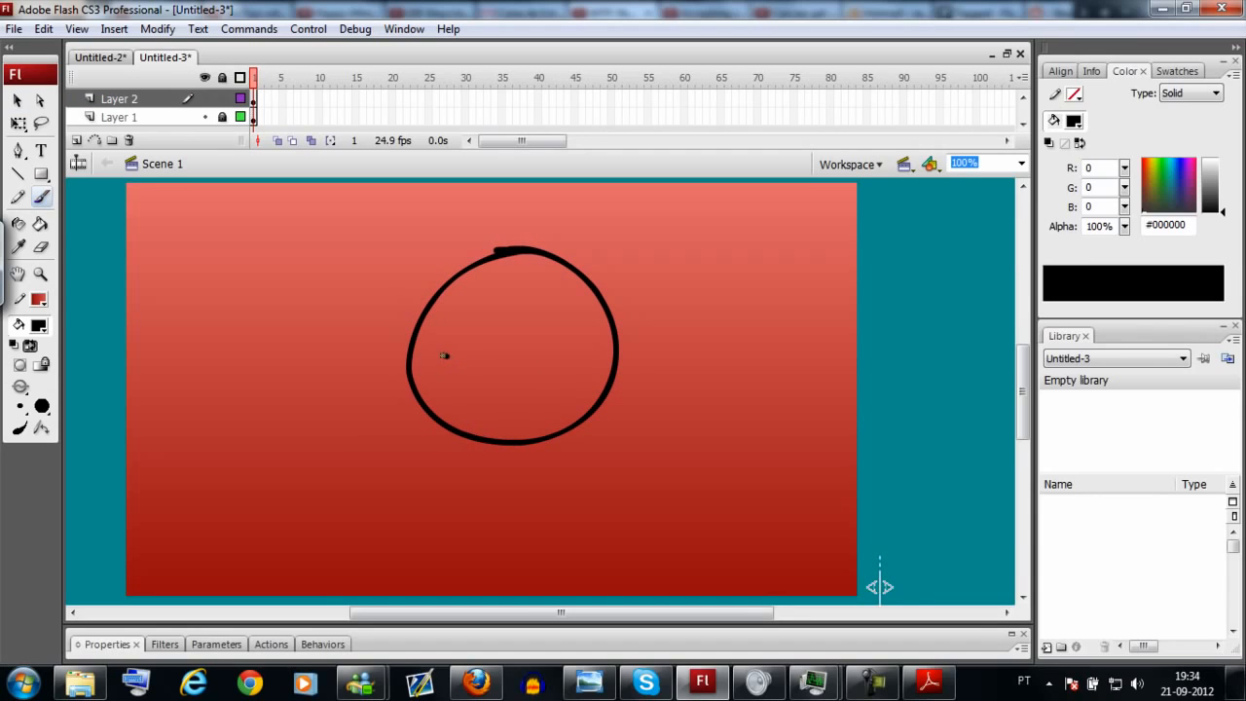
pyautogui.moveTo(445, 354); pyautogui.dragTo(436, 353)
pyautogui.moveTo(585, 355); pyautogui.dragTo(584, 350)
pyautogui.moveTo(441, 363); pyautogui.dragTo(446, 351)
pyautogui.moveTo(592, 364); pyautogui.dragTo(594, 356)
pyautogui.click(77, 140)
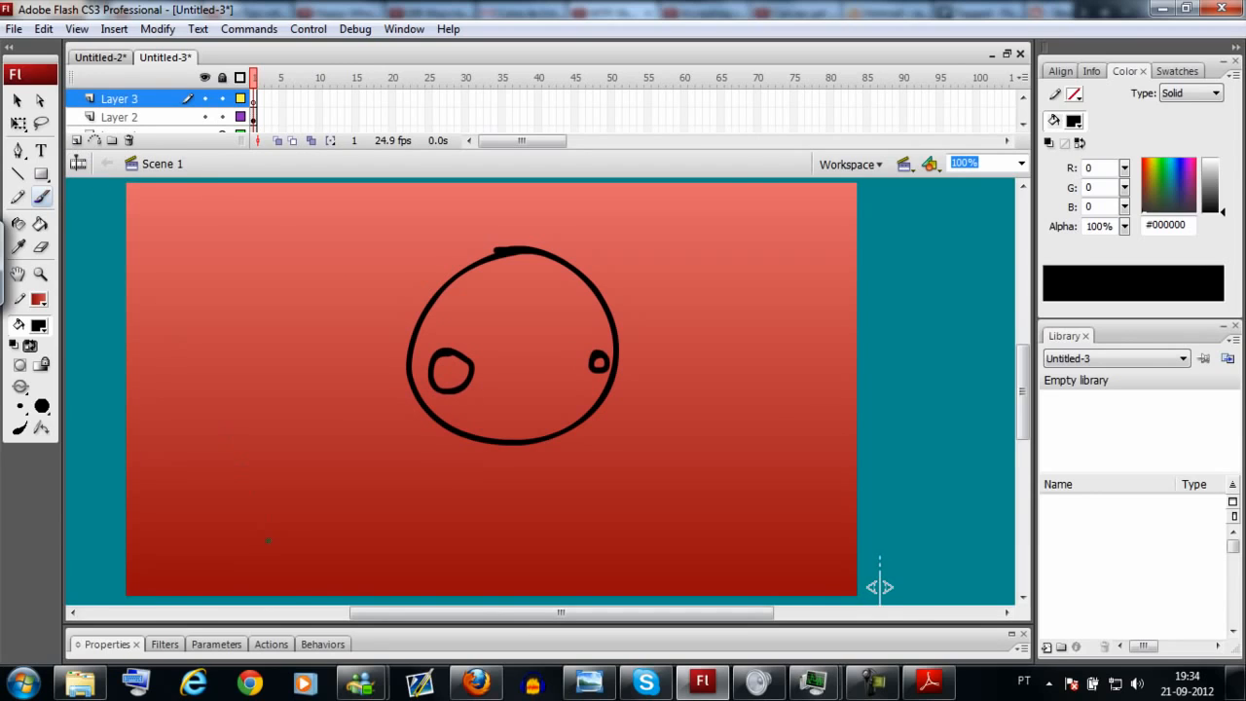
pyautogui.moveTo(264, 601); pyautogui.dragTo(239, 378)
pyautogui.hotkey('ctrl', 'z')
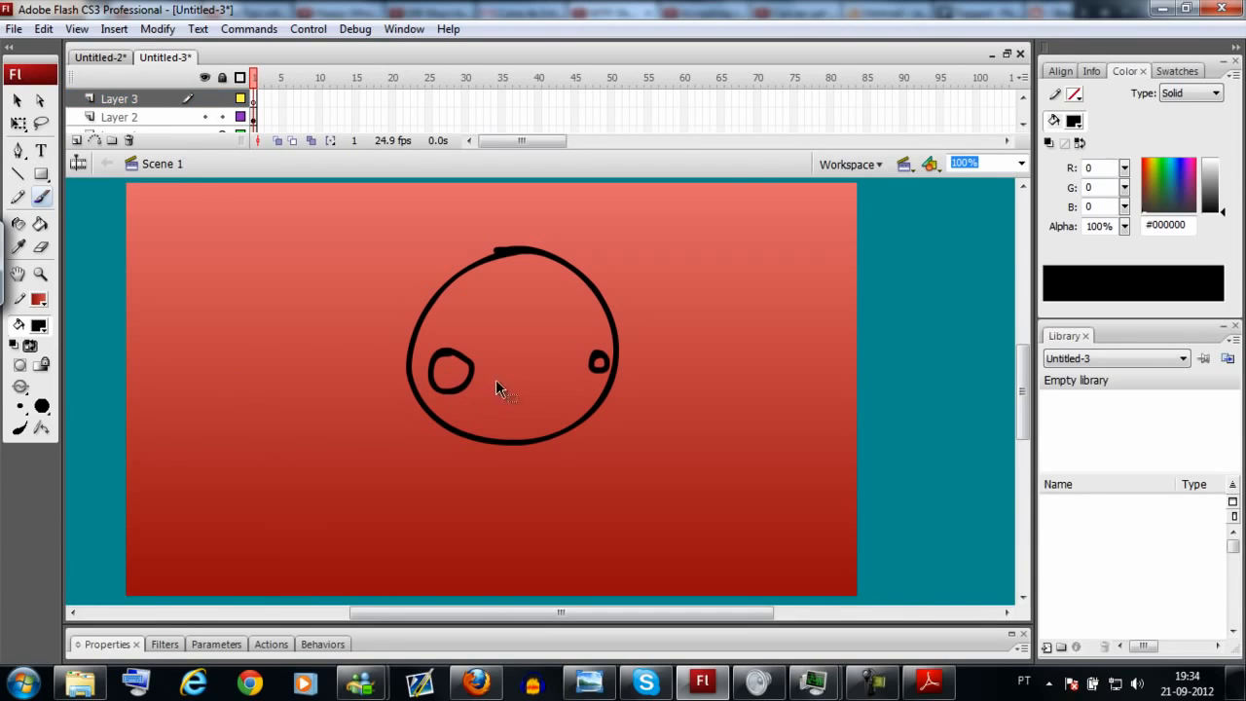
pyautogui.hotkey('ctrl', 'z')
pyautogui.click(580, 414)
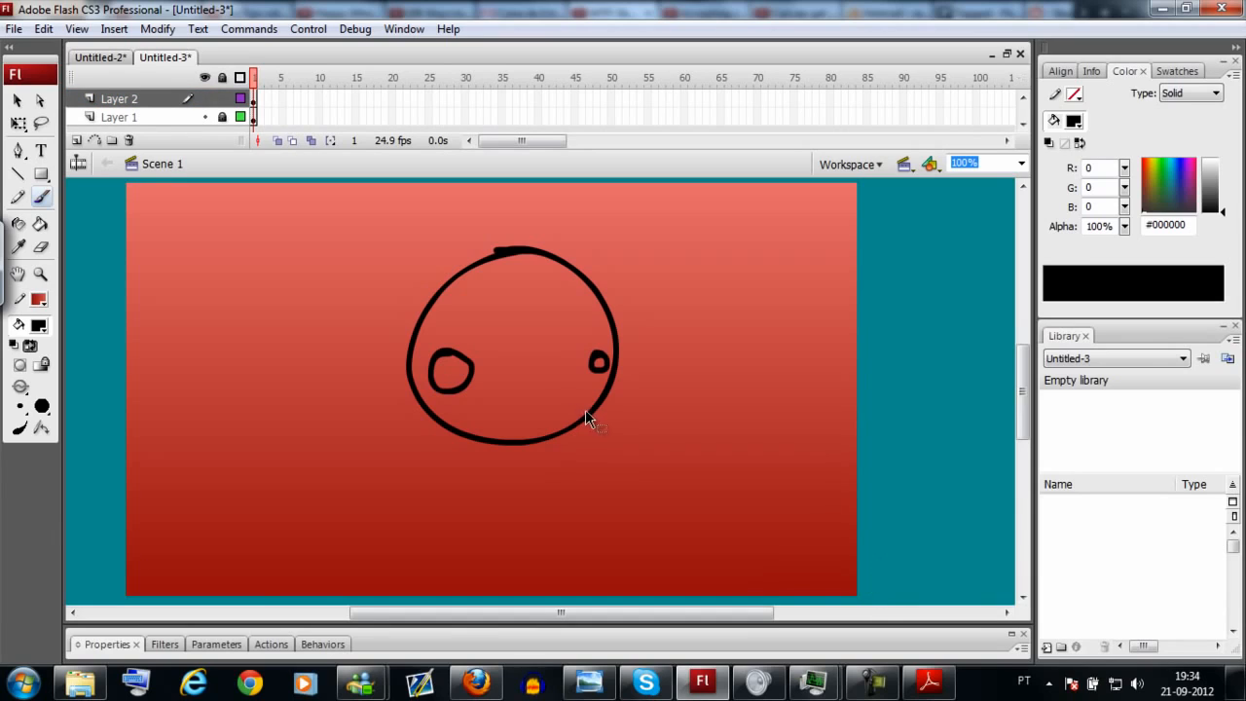
# Step: Brush the character's neck, shoulders, torso sides and inner arm lines below the head
pyautogui.moveTo(473, 438)
pyautogui.mouseDown()
pyautogui.moveTo(475, 461)
pyautogui.moveTo(508, 462)
pyautogui.moveTo(418, 525)
pyautogui.moveTo(429, 599)
pyautogui.mouseUp()
pyautogui.moveTo(509, 456)
pyautogui.mouseDown()
pyautogui.moveTo(540, 464)
pyautogui.moveTo(557, 497)
pyautogui.mouseUp()
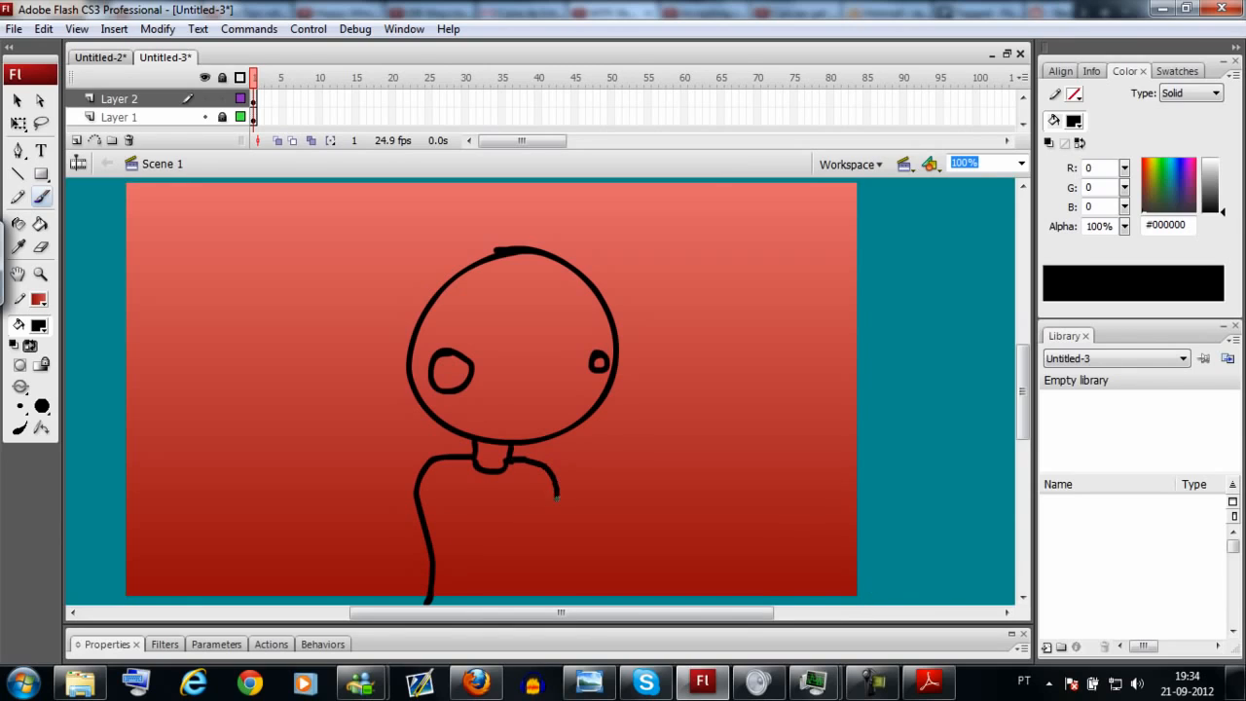
pyautogui.moveTo(548, 583); pyautogui.dragTo(551, 595)
pyautogui.moveTo(445, 510); pyautogui.dragTo(455, 602)
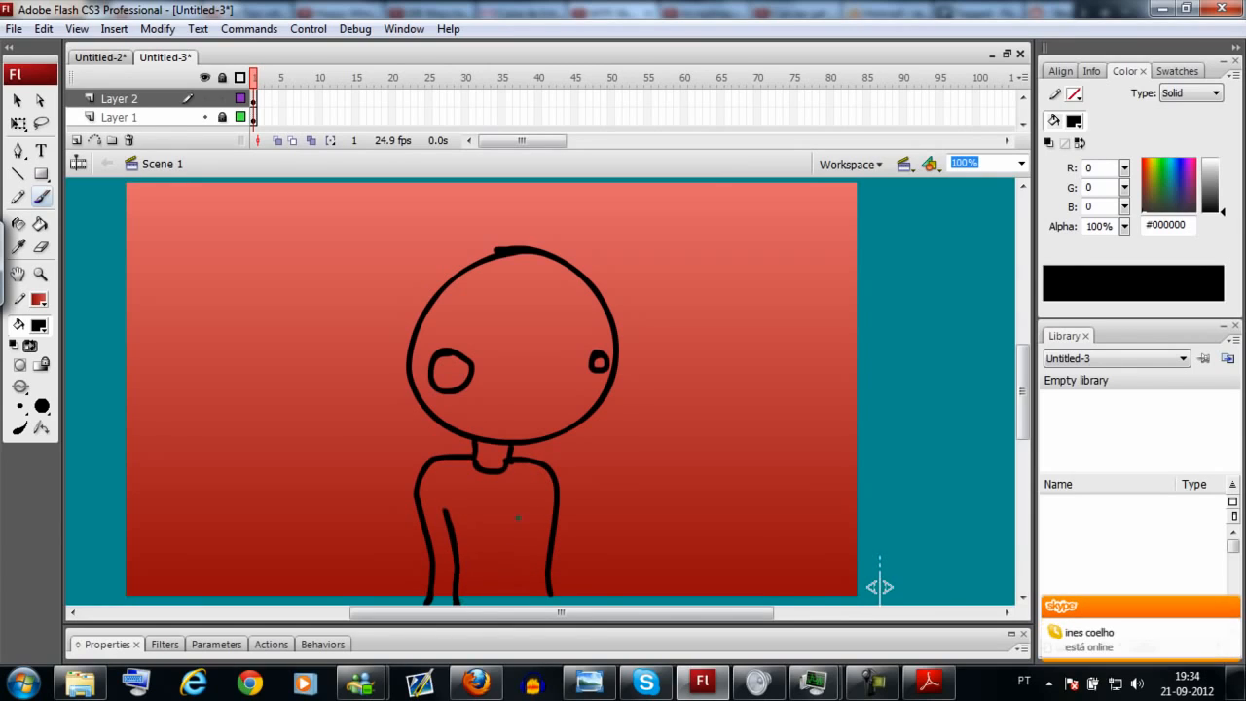
pyautogui.moveTo(528, 508); pyautogui.dragTo(523, 546)
pyautogui.moveTo(529, 599); pyautogui.dragTo(532, 603)
# Step: Brush the remaining face details: an open mouth with teeth, a jagged hair fringe and small dots along both sides
pyautogui.moveTo(507, 422)
pyautogui.mouseDown()
pyautogui.moveTo(564, 421)
pyautogui.moveTo(520, 416)
pyautogui.moveTo(555, 382)
pyautogui.moveTo(540, 417)
pyautogui.mouseUp()
pyautogui.hotkey('ctrl', 'z')
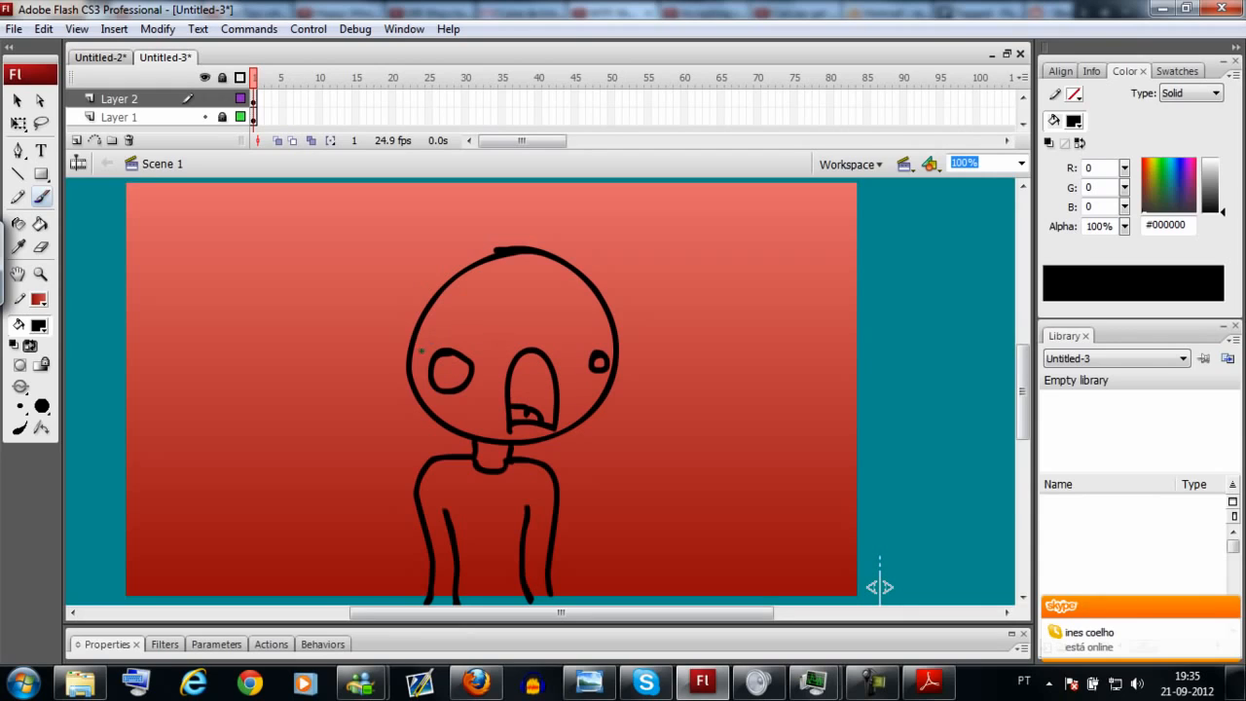
pyautogui.moveTo(419, 337)
pyautogui.mouseDown()
pyautogui.moveTo(472, 344)
pyautogui.moveTo(470, 327)
pyautogui.moveTo(541, 347)
pyautogui.mouseUp()
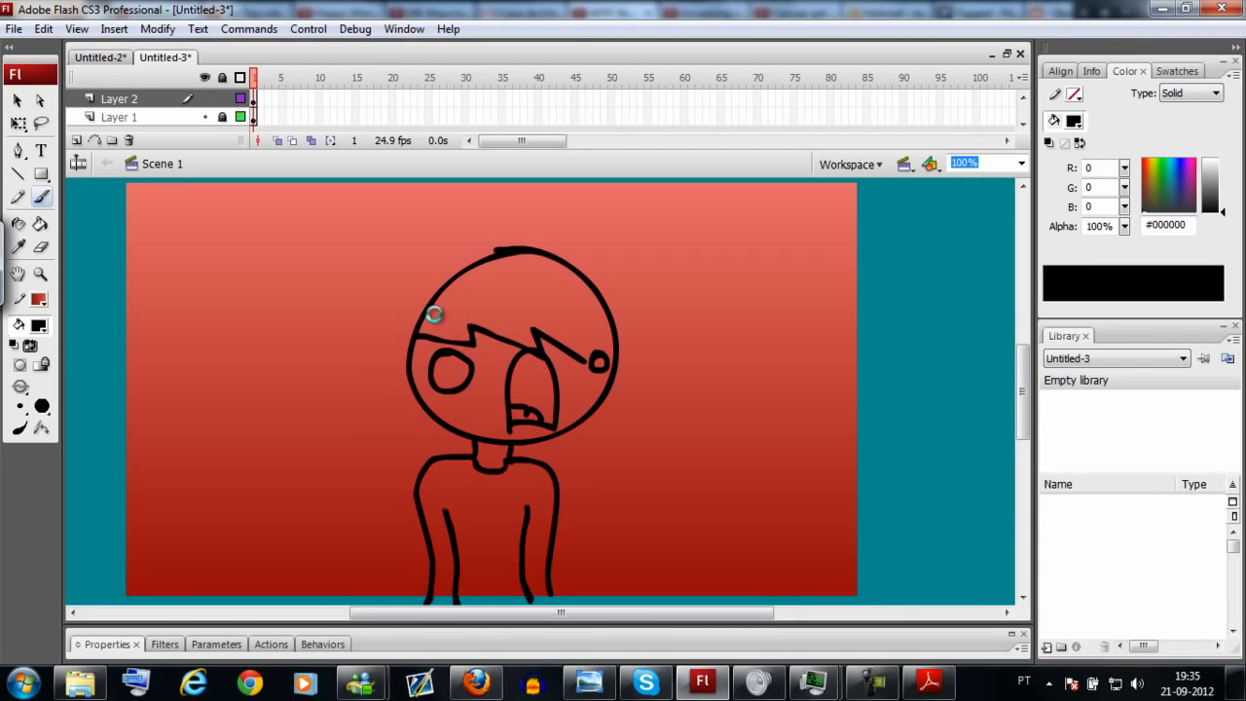
pyautogui.hotkey('ctrl', 'z')
pyautogui.hotkey('ctrl', 'z')
pyautogui.moveTo(431, 305); pyautogui.dragTo(474, 313)
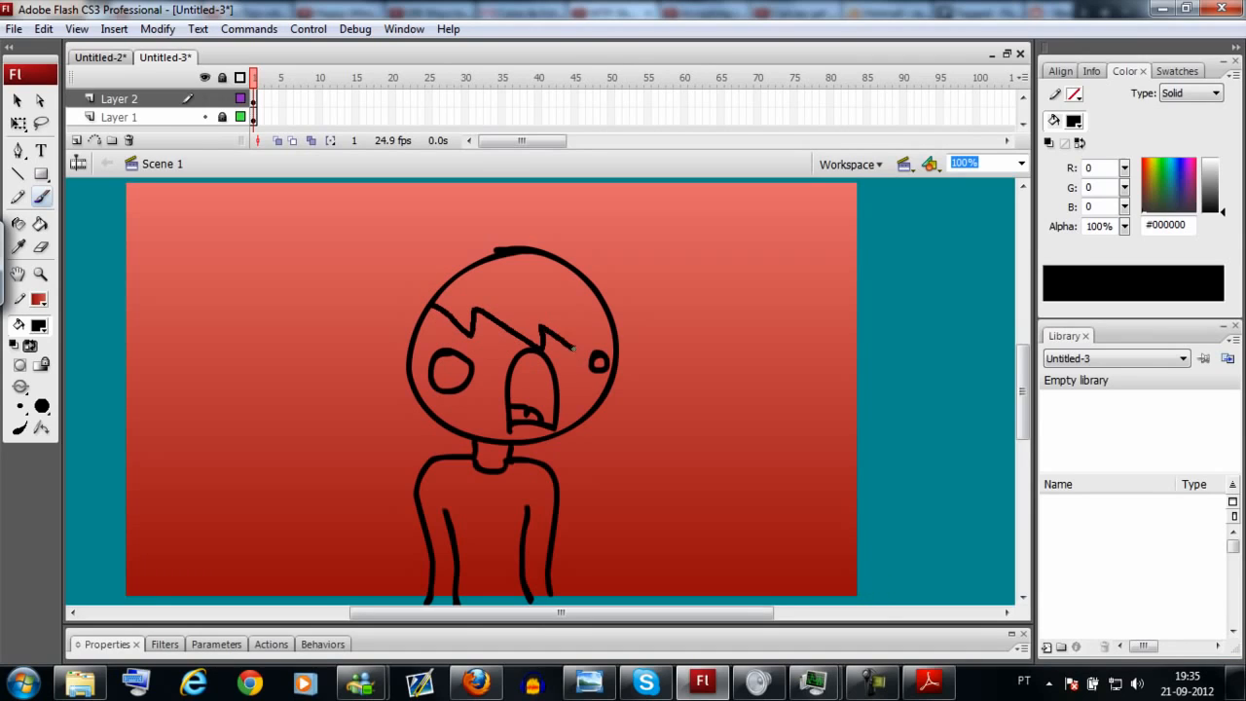
pyautogui.moveTo(615, 340); pyautogui.dragTo(617, 340)
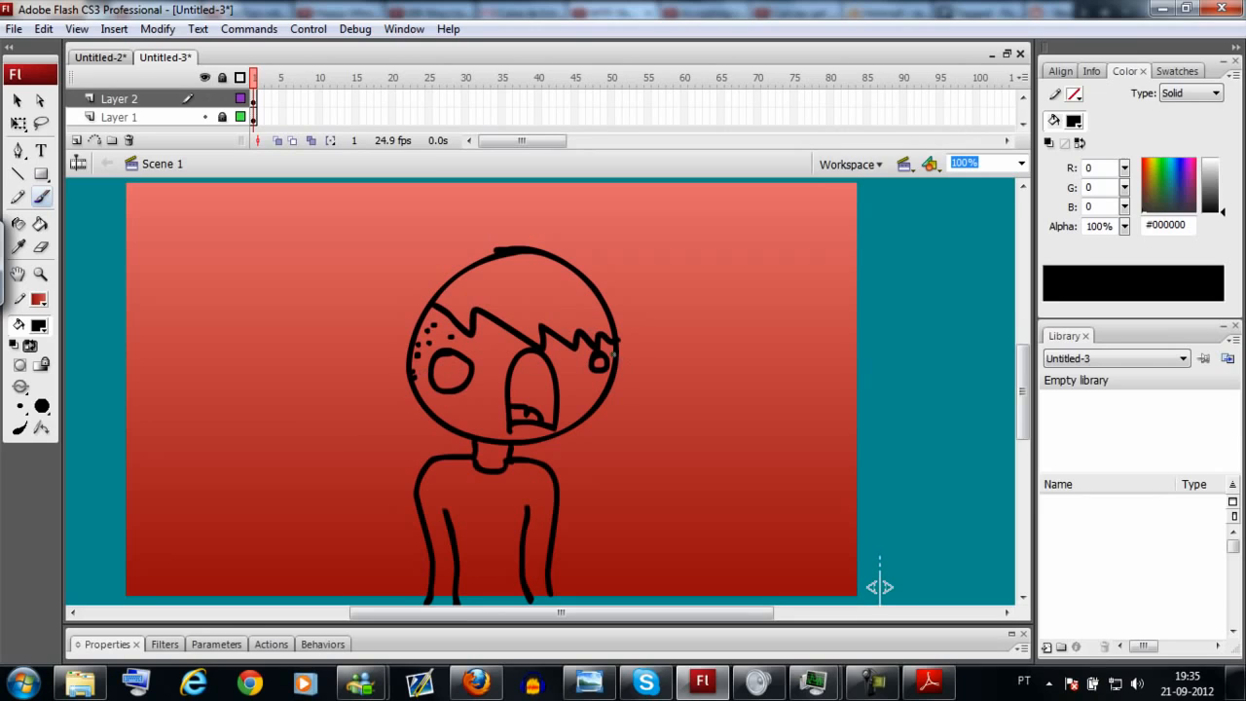
# Step: Select the whole character drawing and move it slightly to the left on the stage
pyautogui.press('v')
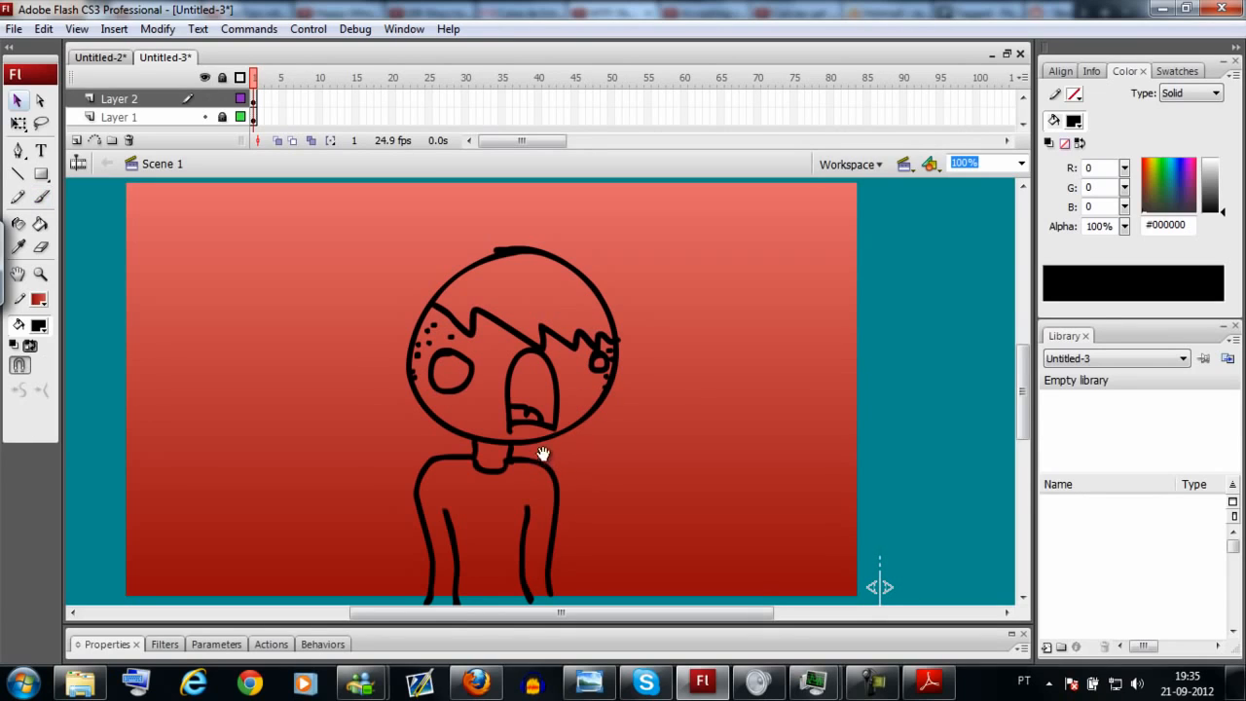
pyautogui.moveTo(543, 454); pyautogui.dragTo(537, 447)
pyautogui.click(546, 430)
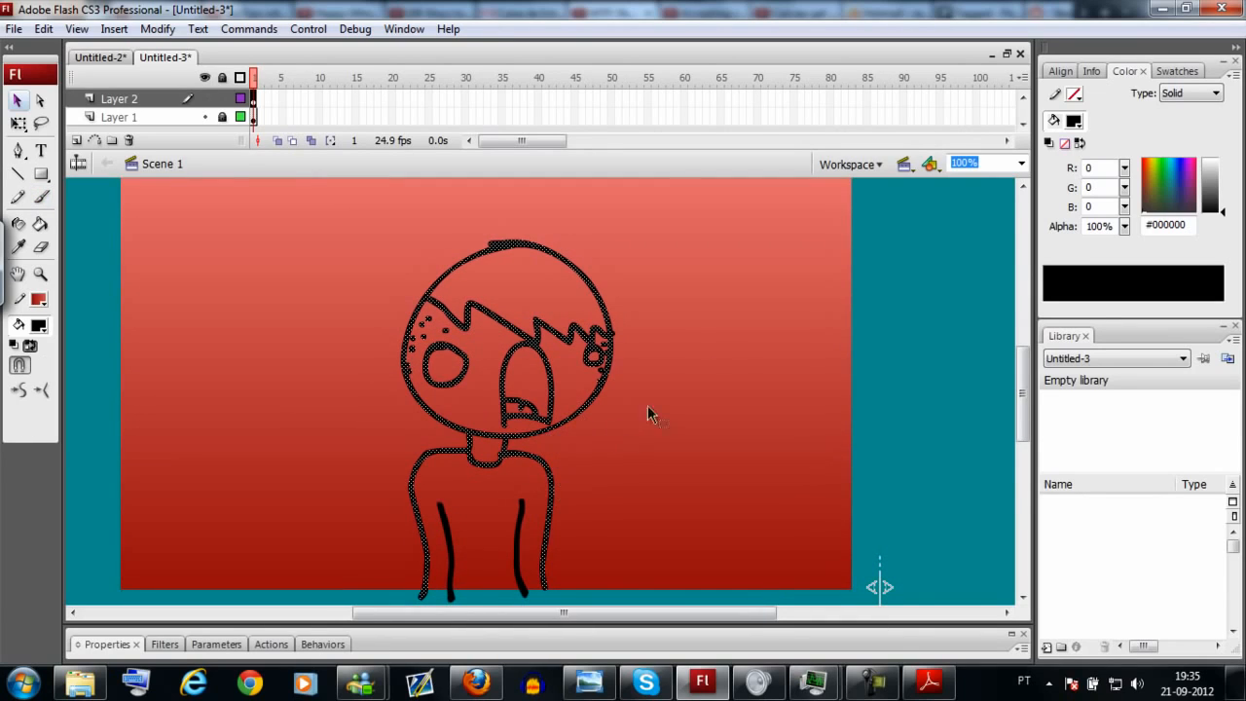
pyautogui.moveTo(688, 214); pyautogui.dragTo(393, 558)
pyautogui.moveTo(519, 443)
pyautogui.mouseDown()
pyautogui.moveTo(606, 439)
pyautogui.moveTo(650, 454)
pyautogui.moveTo(491, 454)
pyautogui.moveTo(508, 437)
pyautogui.mouseUp()
pyautogui.click(593, 448)
# Step: Brush a horizontal line just below the stage to close the character's body outline
pyautogui.press('b')
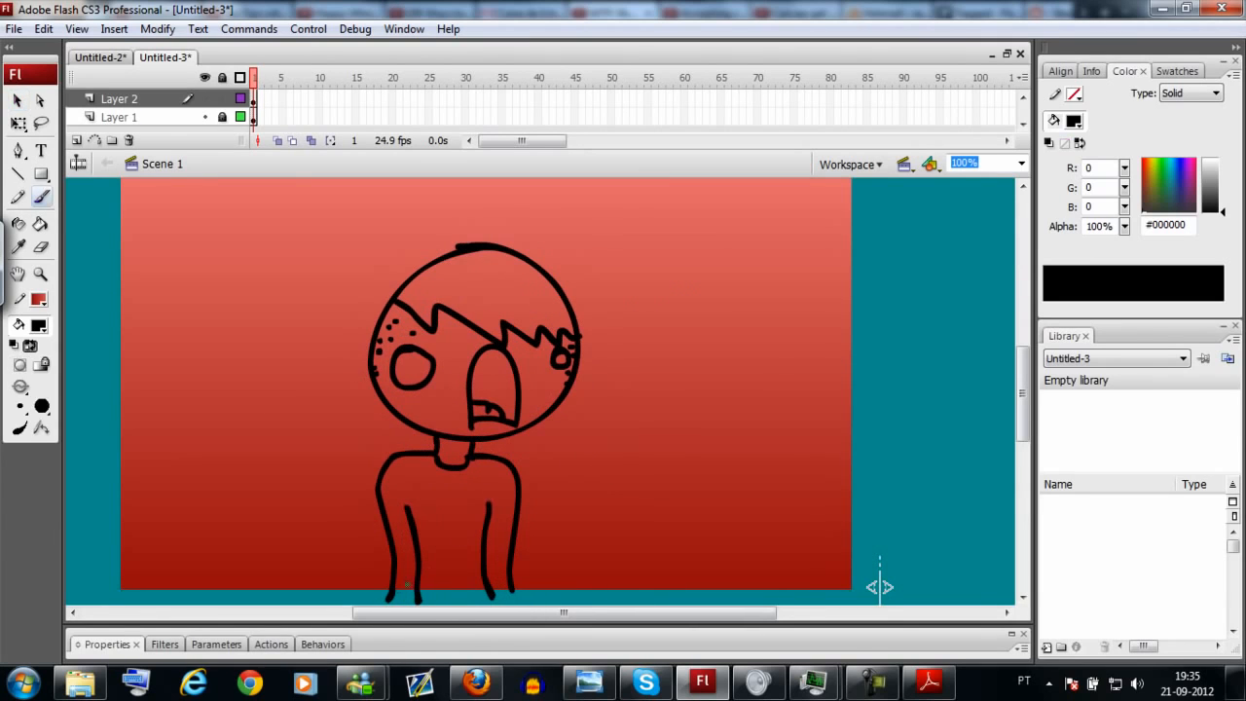
pyautogui.moveTo(389, 597); pyautogui.dragTo(574, 596)
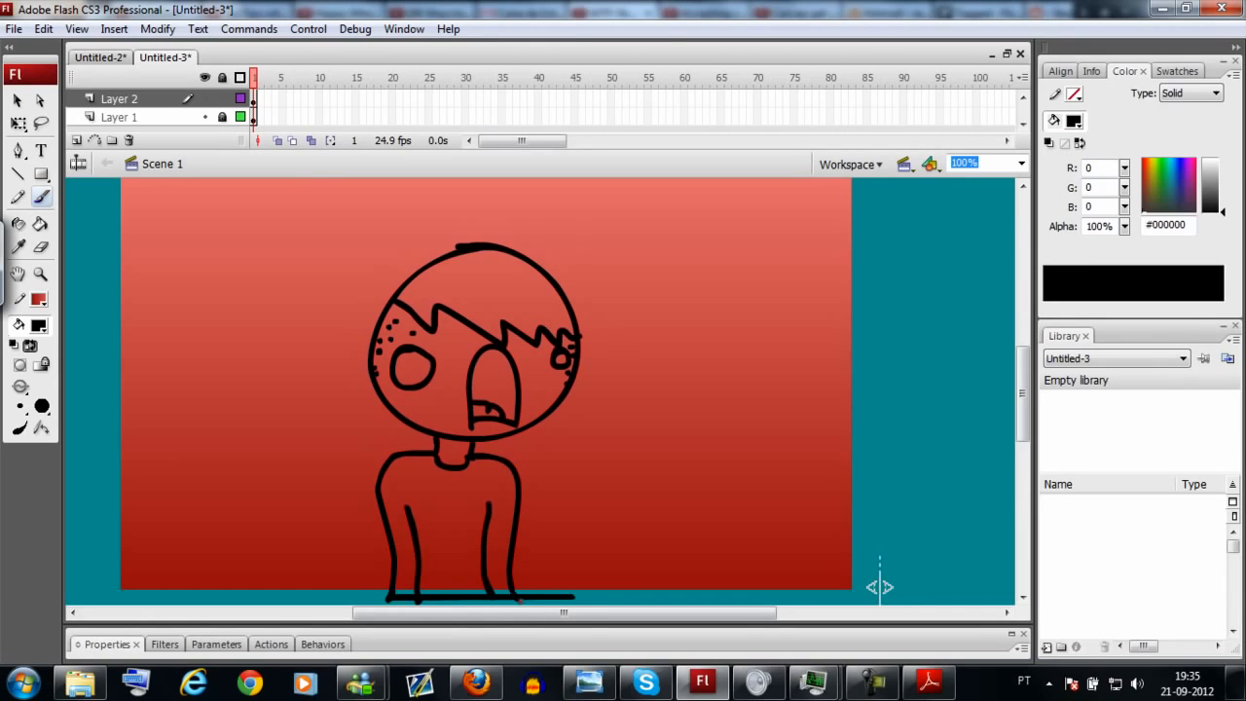
# Step: Fill the character's face and neck with a skin tone, starting from #FFCC99 and adjusting it to #FDCC9B
pyautogui.click(40, 222)
pyautogui.click(39, 325)
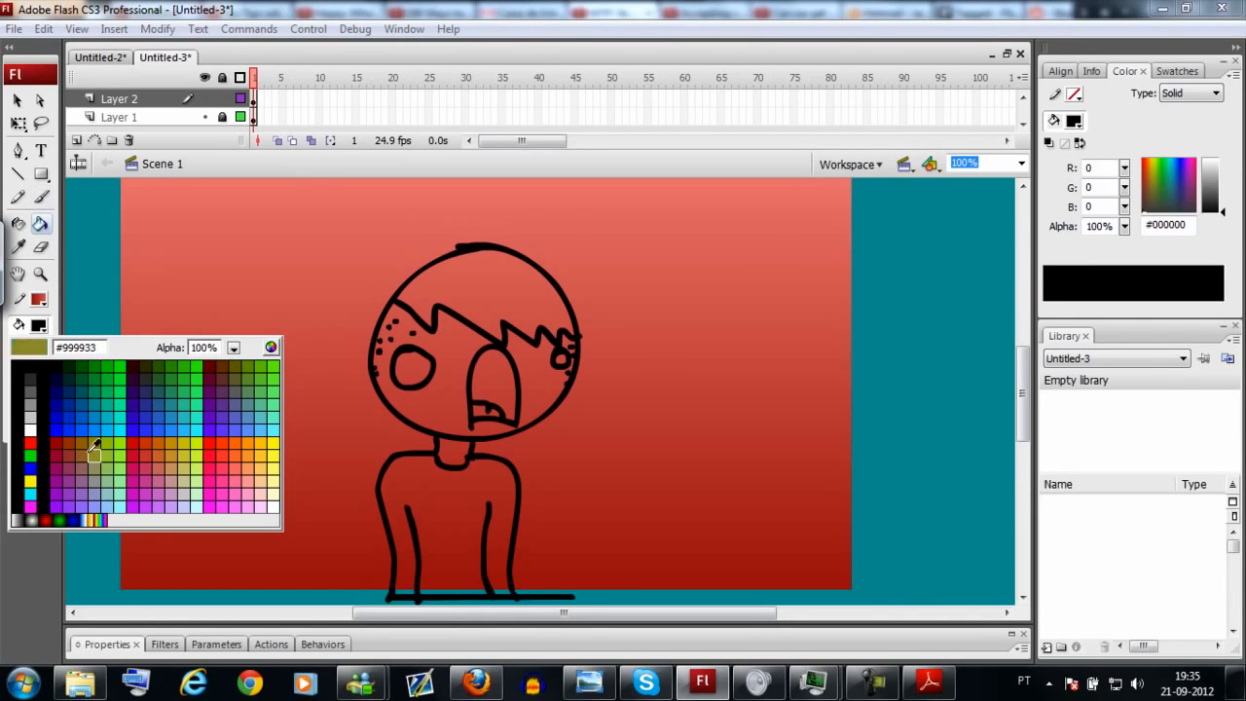
pyautogui.click(265, 475)
pyautogui.click(454, 421)
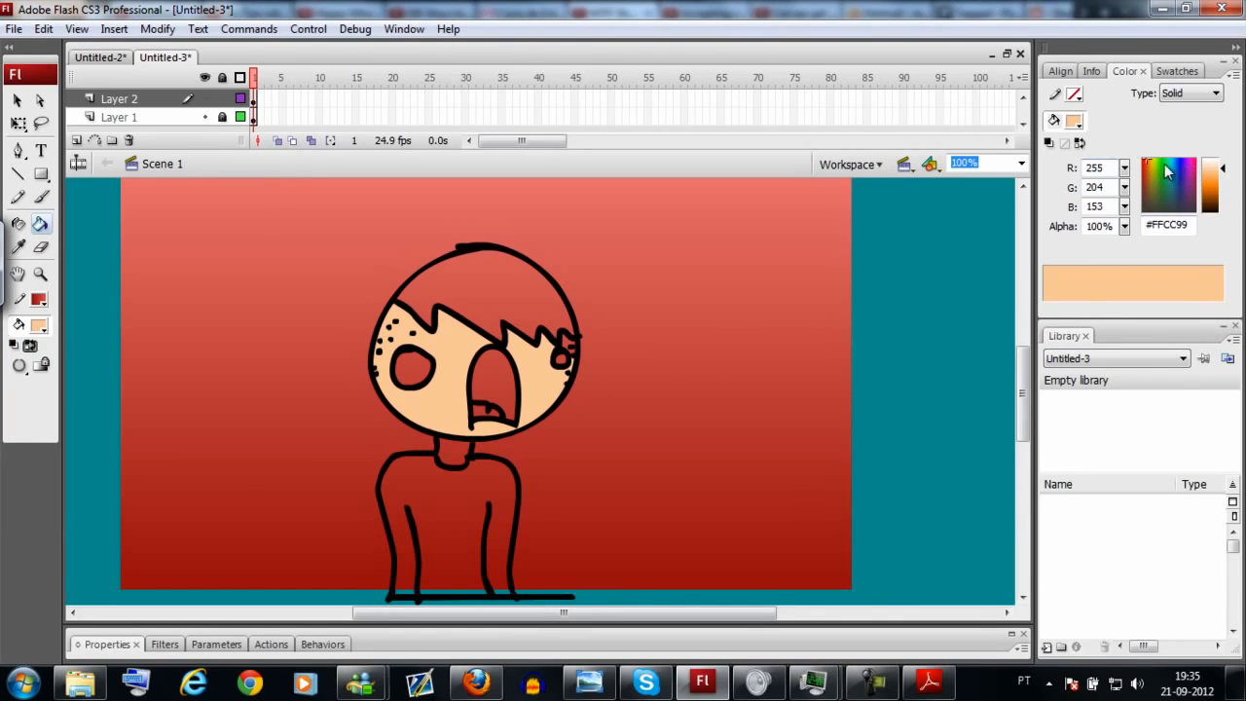
pyautogui.moveTo(1167, 171); pyautogui.dragTo(1149, 168)
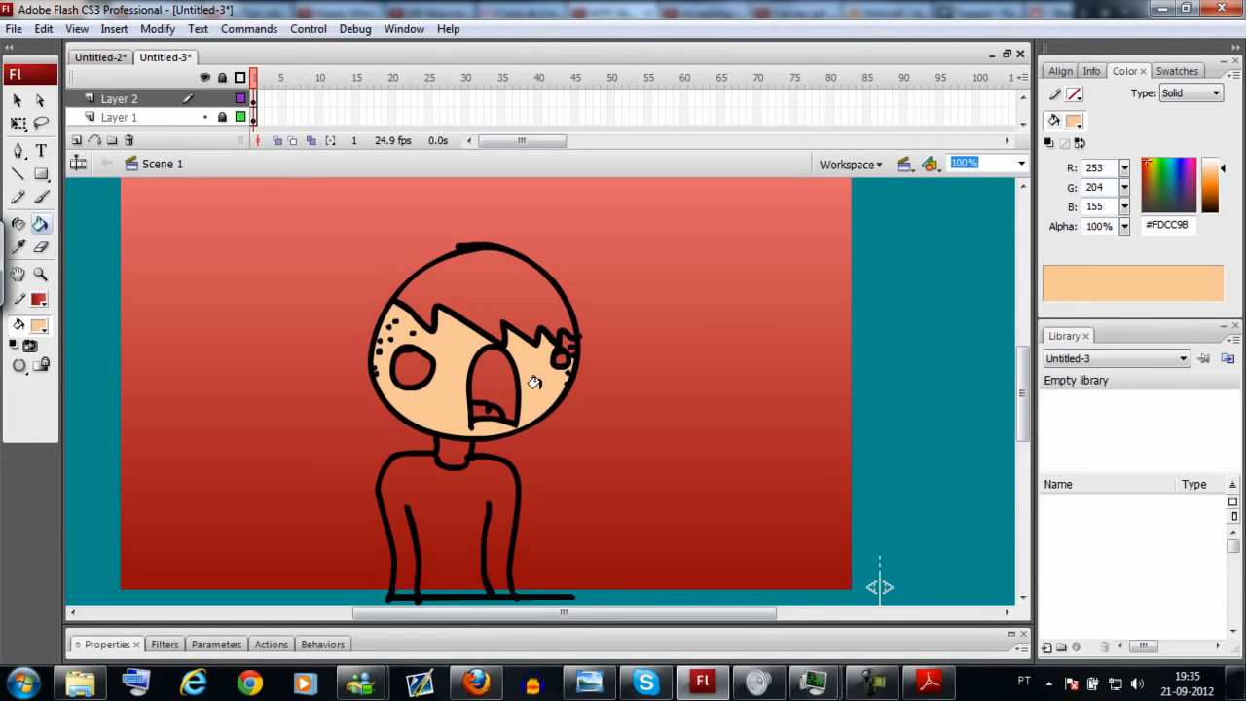
# Step: Fill the character's shirt with green #00CC00
pyautogui.click(40, 327)
pyautogui.click(105, 366)
pyautogui.click(433, 499)
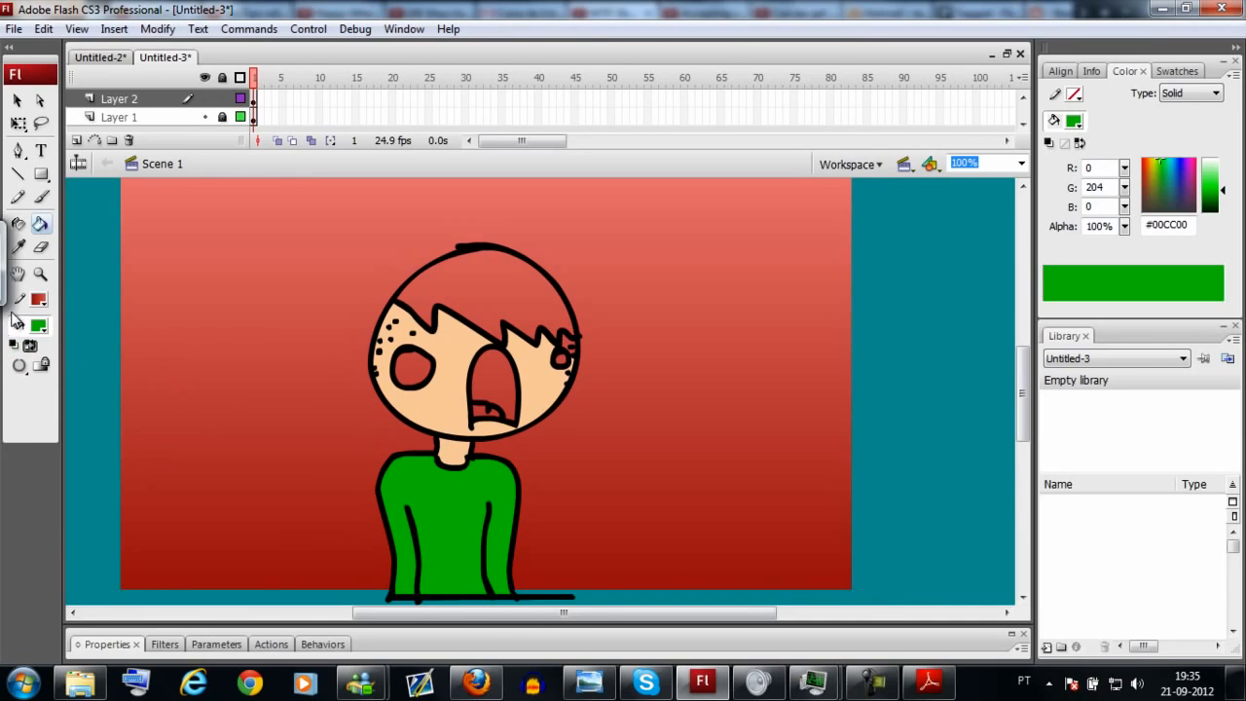
# Step: Recolour the character's shirt with the teal green #009966
pyautogui.click(39, 331)
pyautogui.click(97, 388)
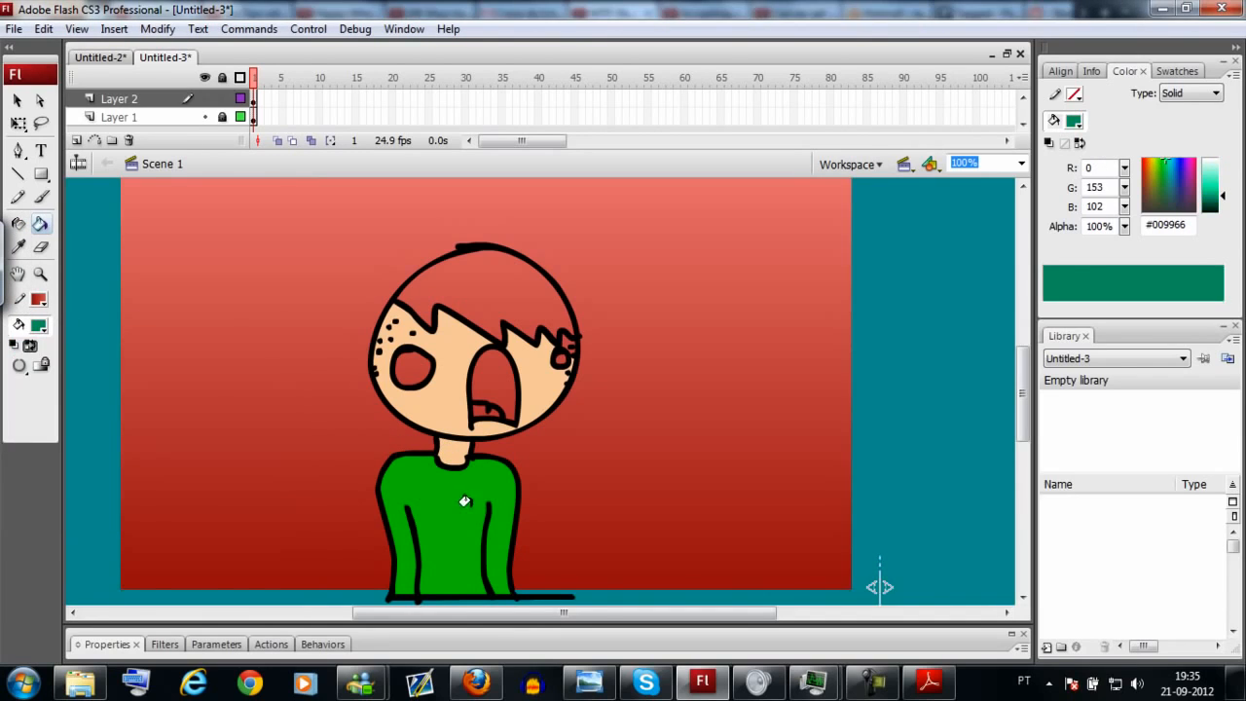
pyautogui.click(449, 489)
# Step: Fill the character's hair with yellow #FFFF00
pyautogui.click(39, 328)
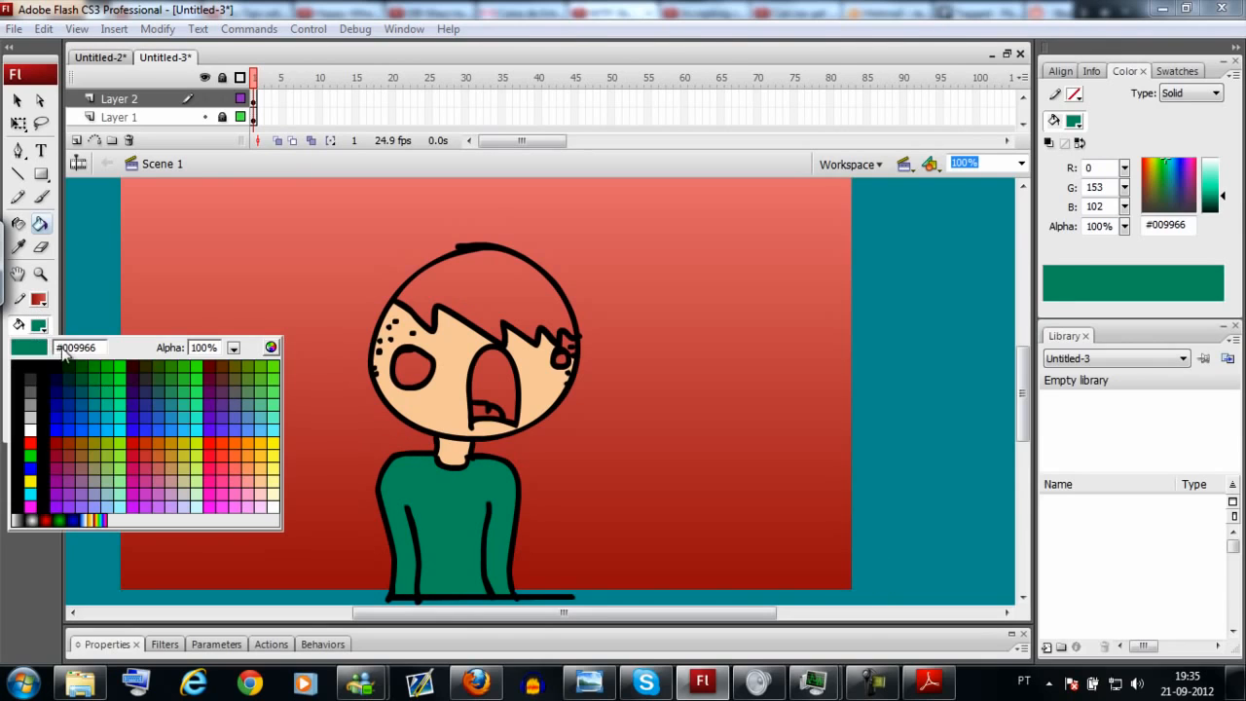
pyautogui.click(17, 487)
pyautogui.click(495, 294)
# Step: Fill the inside of the mouth with dark red #990000 and the tongue with pink #FF99CC
pyautogui.click(39, 327)
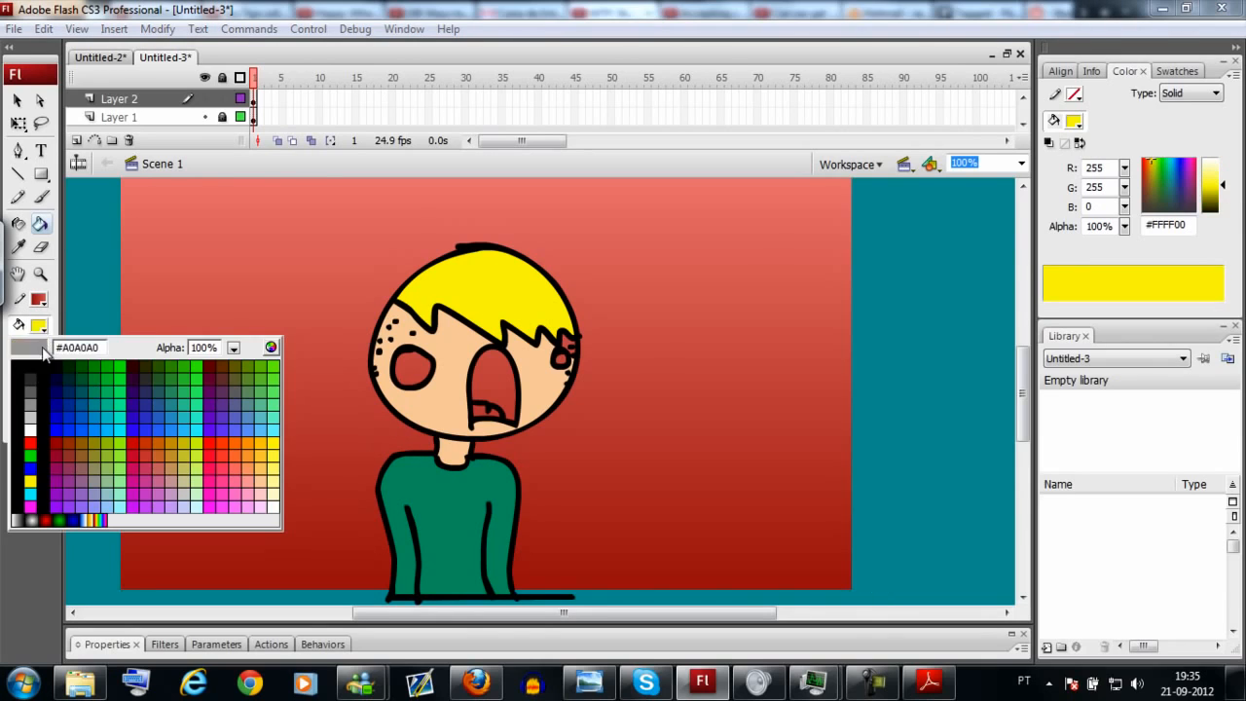
pyautogui.click(58, 443)
pyautogui.click(494, 385)
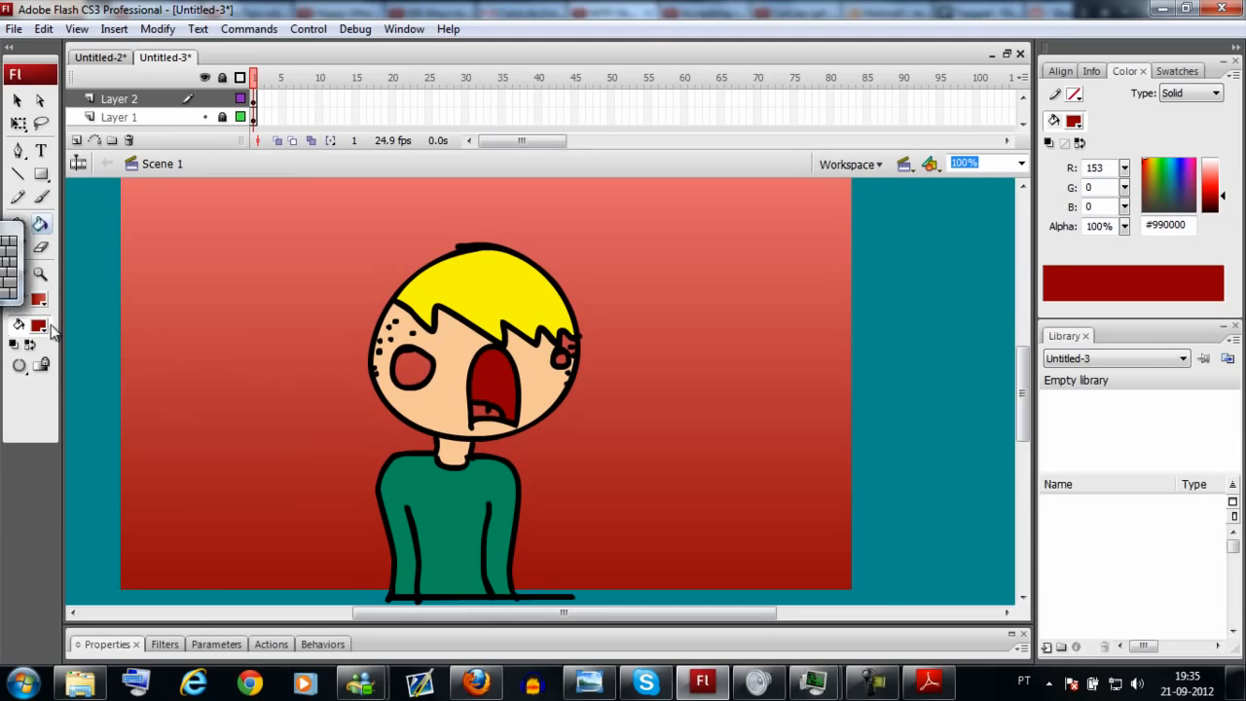
pyautogui.click(39, 327)
pyautogui.click(250, 488)
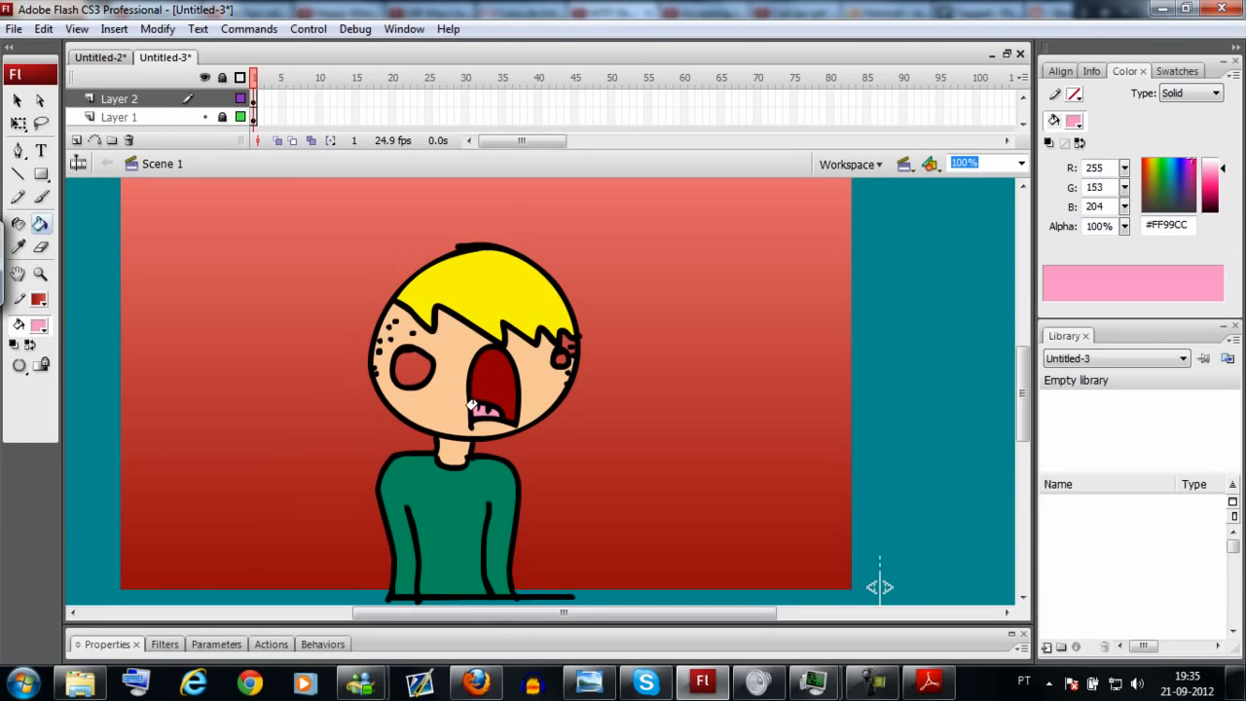
# Step: Fill the eyes with white #FFFFFF and the unfilled gap above the smaller eye with the skin tone #FDCC9B
pyautogui.click(39, 327)
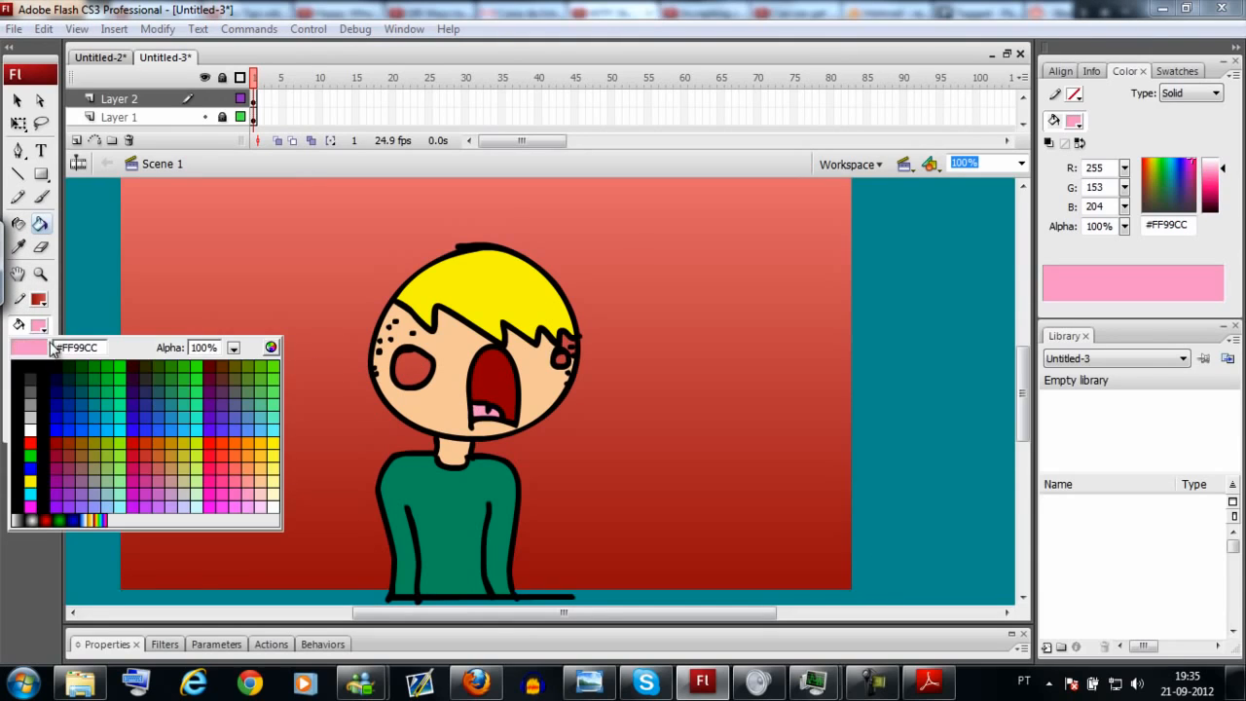
pyautogui.click(34, 432)
pyautogui.click(407, 366)
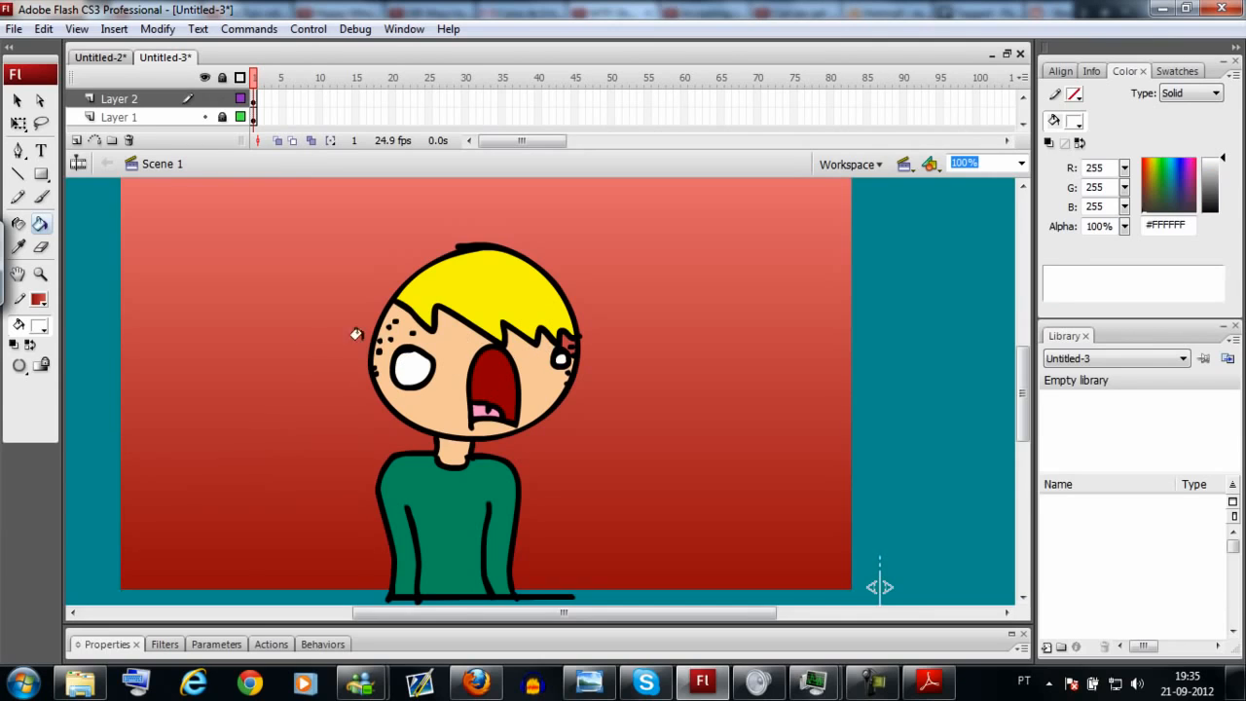
pyautogui.click(39, 327)
pyautogui.click(451, 364)
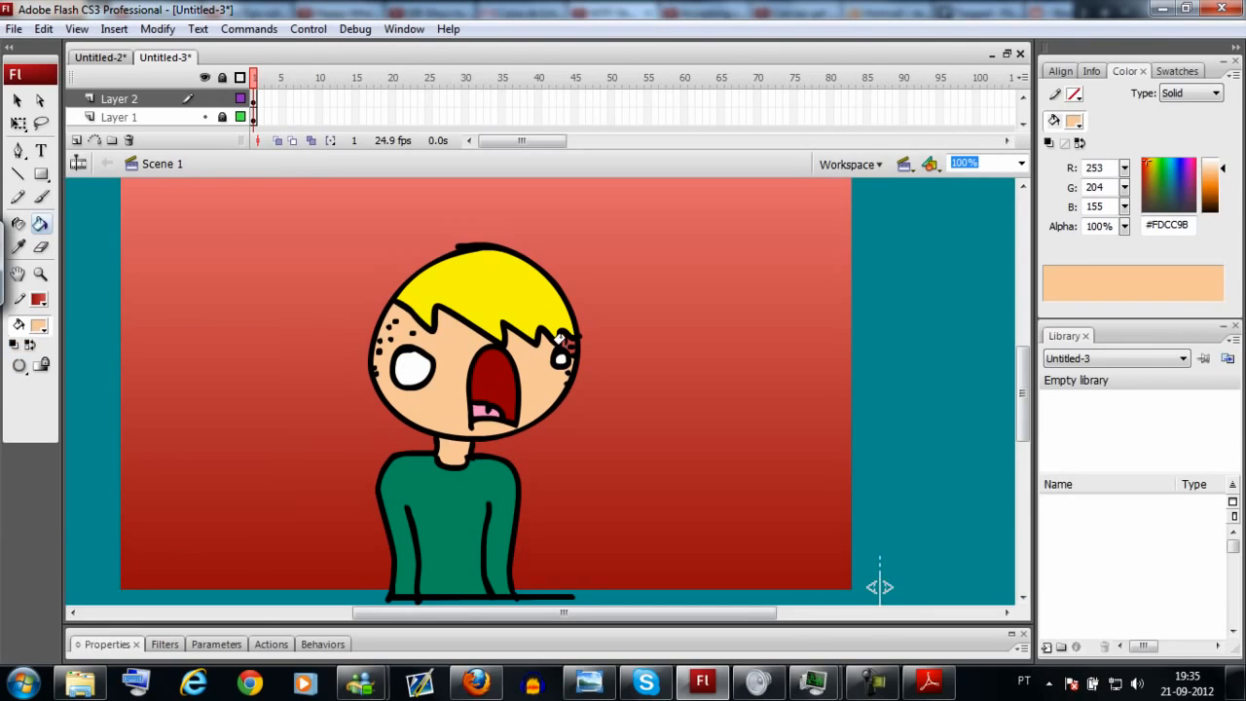
pyautogui.click(561, 342)
# Step: Select the whole character drawing and convert it to a graphic symbol with the default name
pyautogui.press('v')
pyautogui.hotkey('ctrl', 'a')
pyautogui.click(624, 335)
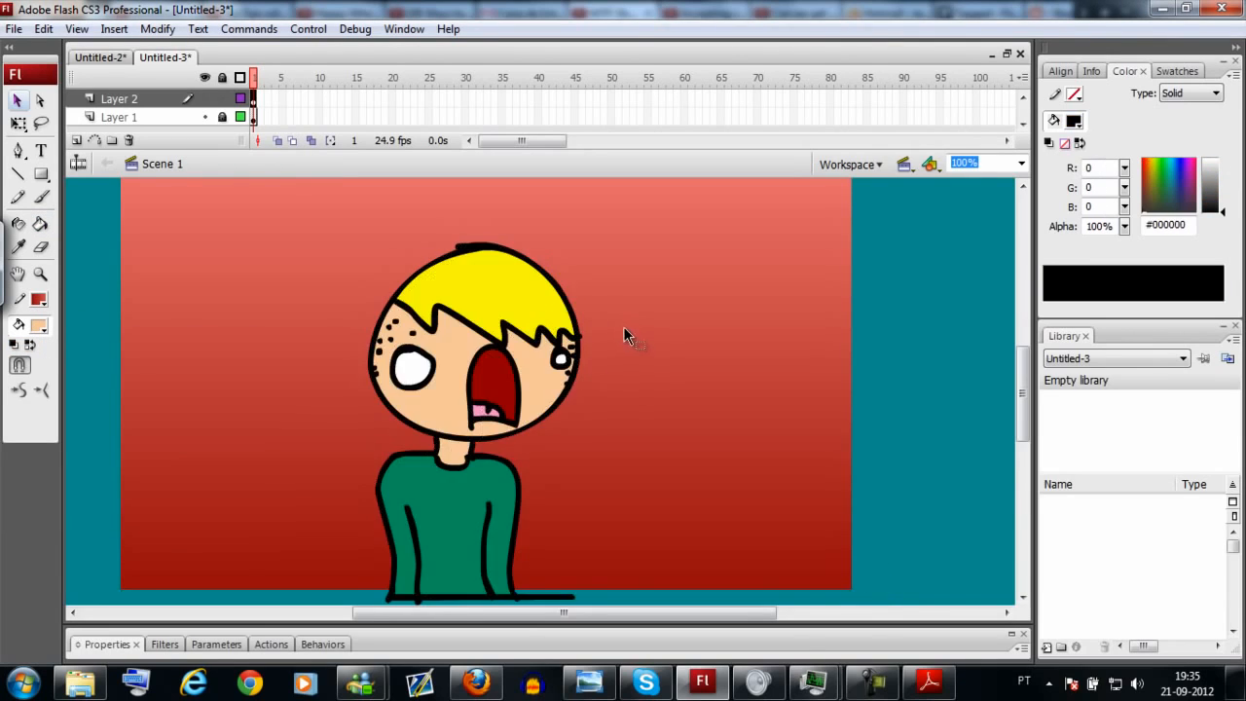
pyautogui.hotkey('ctrl', 'a')
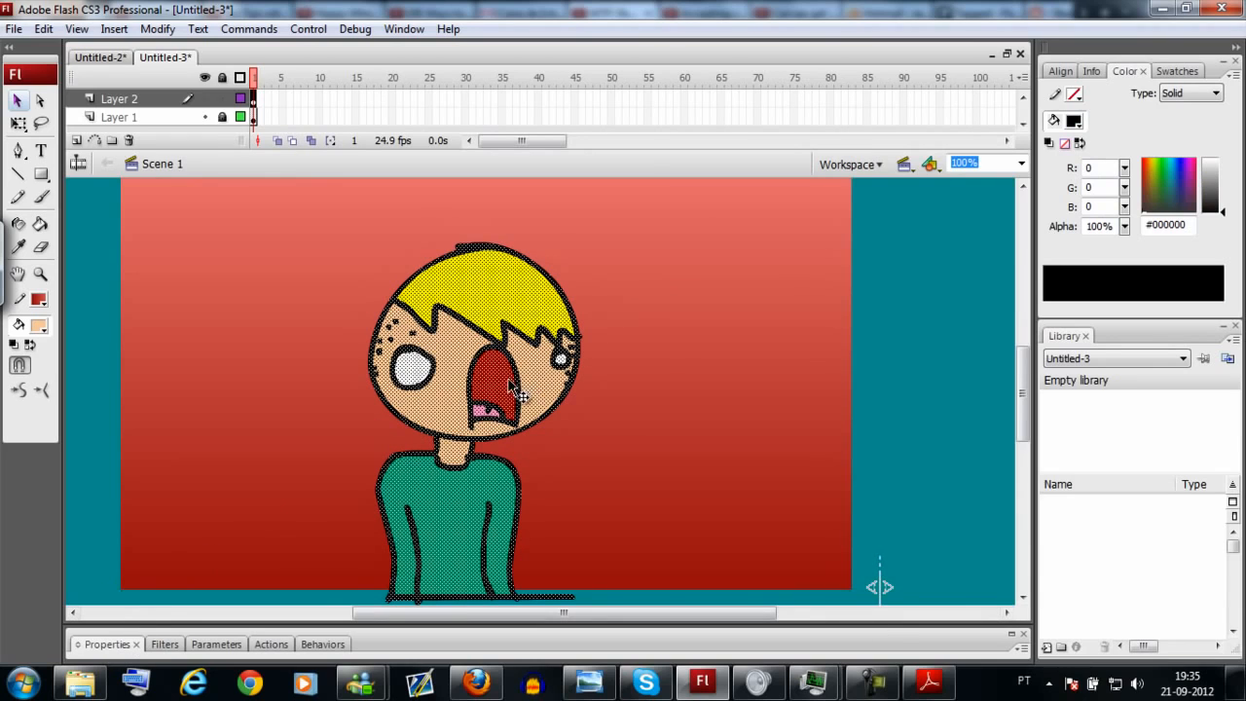
pyautogui.press('F8')
pyautogui.click(788, 120)
pyautogui.rightClick(514, 323)
pyautogui.click(603, 624)
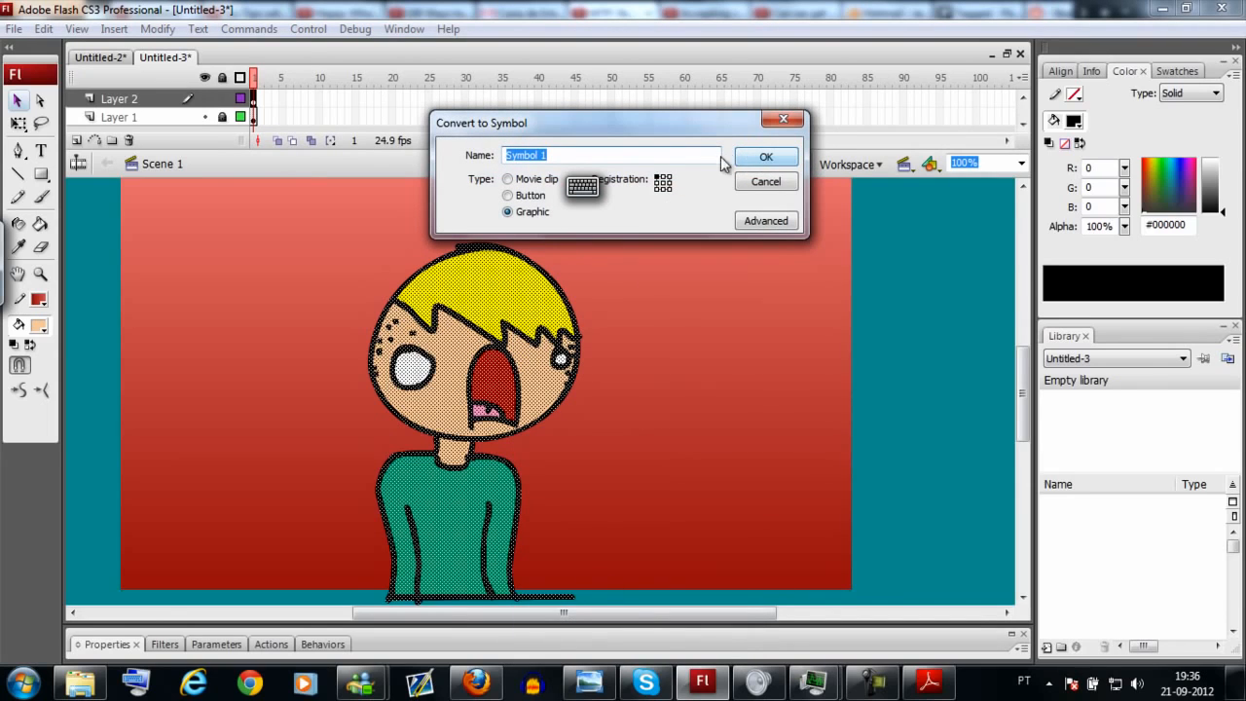
pyautogui.click(642, 156)
pyautogui.click(765, 157)
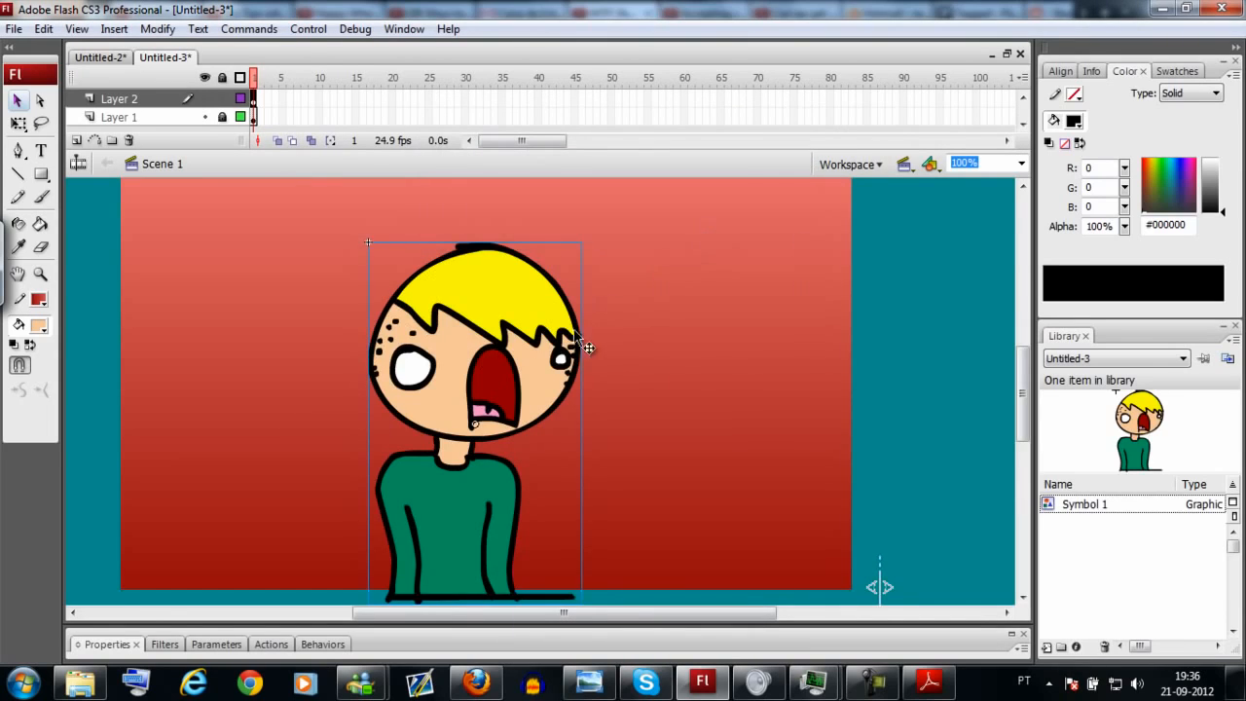
# Step: Move the character symbol further left over the background and make the timeline area slightly taller
pyautogui.moveTo(584, 345); pyautogui.dragTo(644, 380)
pyautogui.moveTo(542, 492); pyautogui.dragTo(492, 499)
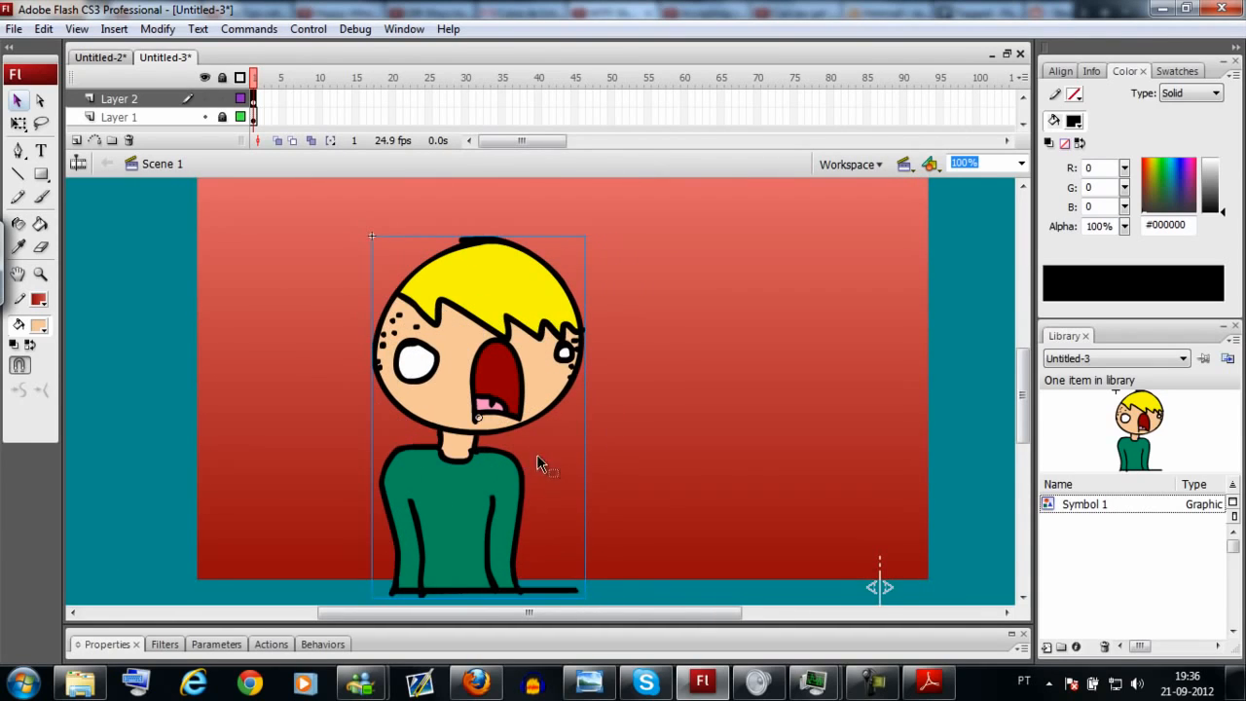
pyautogui.moveTo(570, 155); pyautogui.dragTo(567, 174)
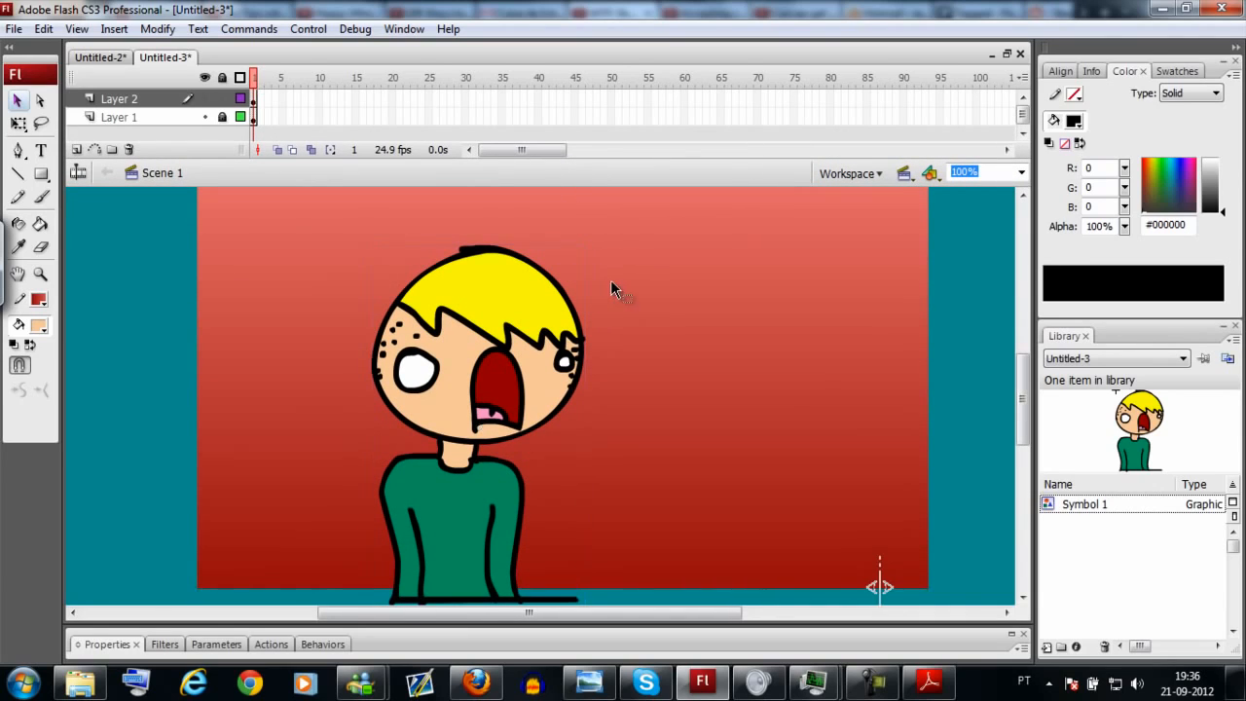
pyautogui.moveTo(623, 235); pyautogui.dragTo(328, 448)
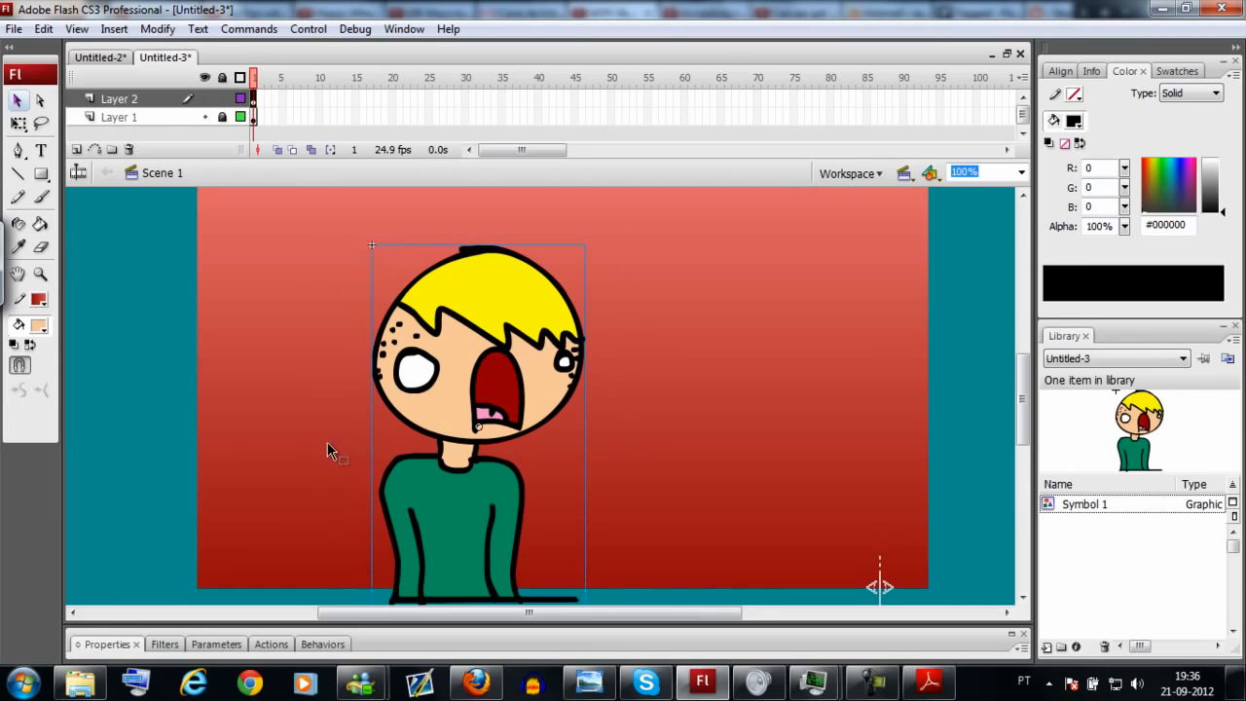
pyautogui.click(329, 446)
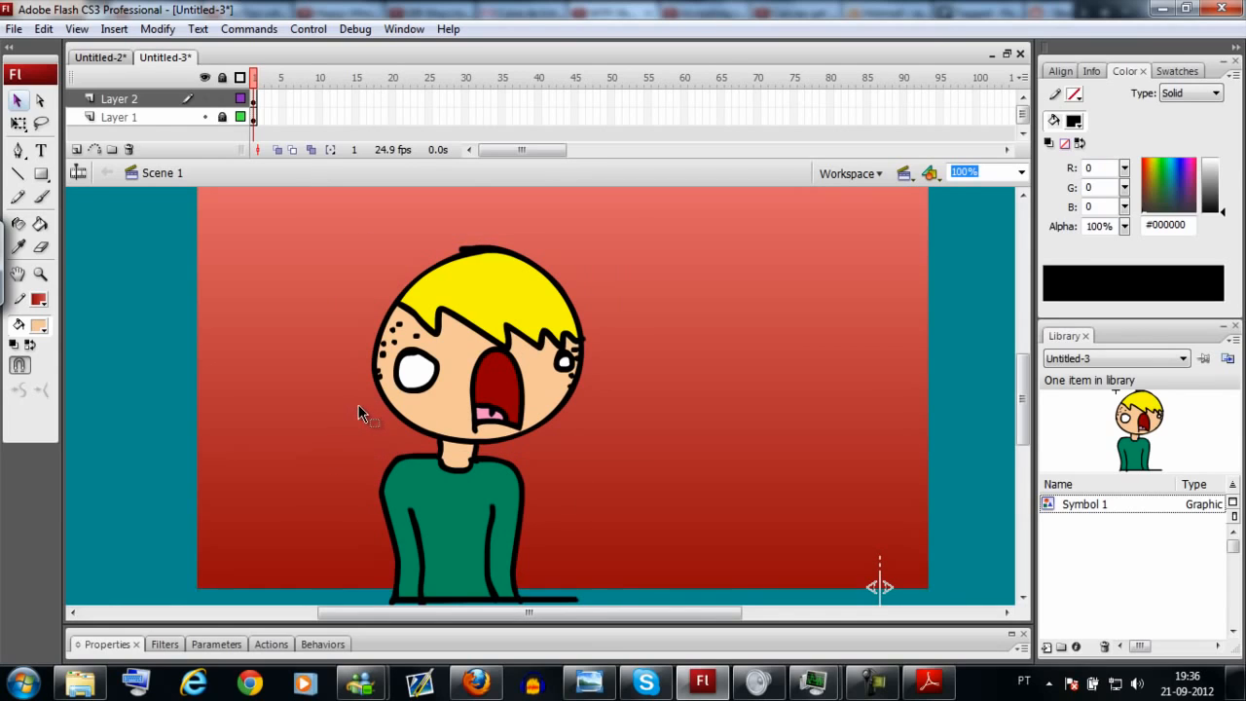
# Step: Extend both layers with regular frames up to frame 16
pyautogui.press('F4')
pyautogui.press('F4')
pyautogui.press('F6')
pyautogui.press('F5')
pyautogui.press('F5')
pyautogui.press('F5')
pyautogui.press('F5')
pyautogui.press('F5')
pyautogui.press('F5')
pyautogui.press('F5')
pyautogui.press('F5')
pyautogui.press('F5')
pyautogui.press('F5')
pyautogui.press('F5')
pyautogui.press('F5')
pyautogui.press('F5')
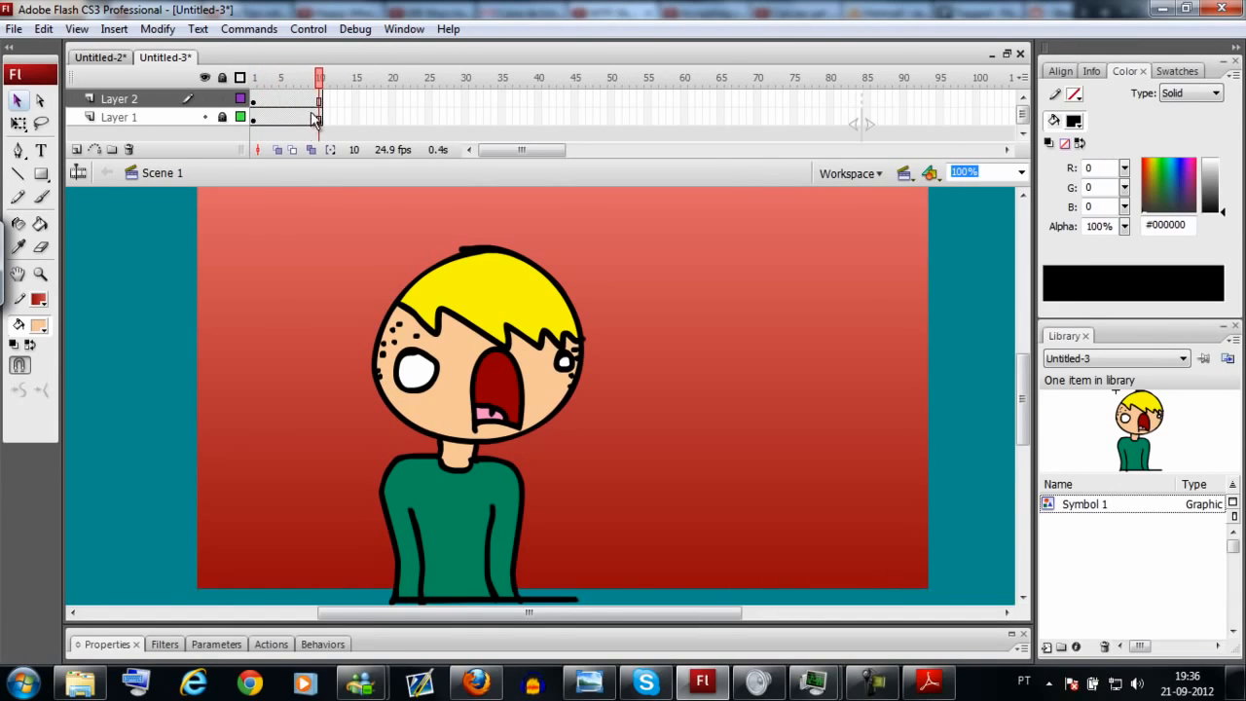
pyautogui.press('F5')
pyautogui.moveTo(363, 119); pyautogui.dragTo(334, 101)
pyautogui.click(357, 118)
pyautogui.click(363, 120)
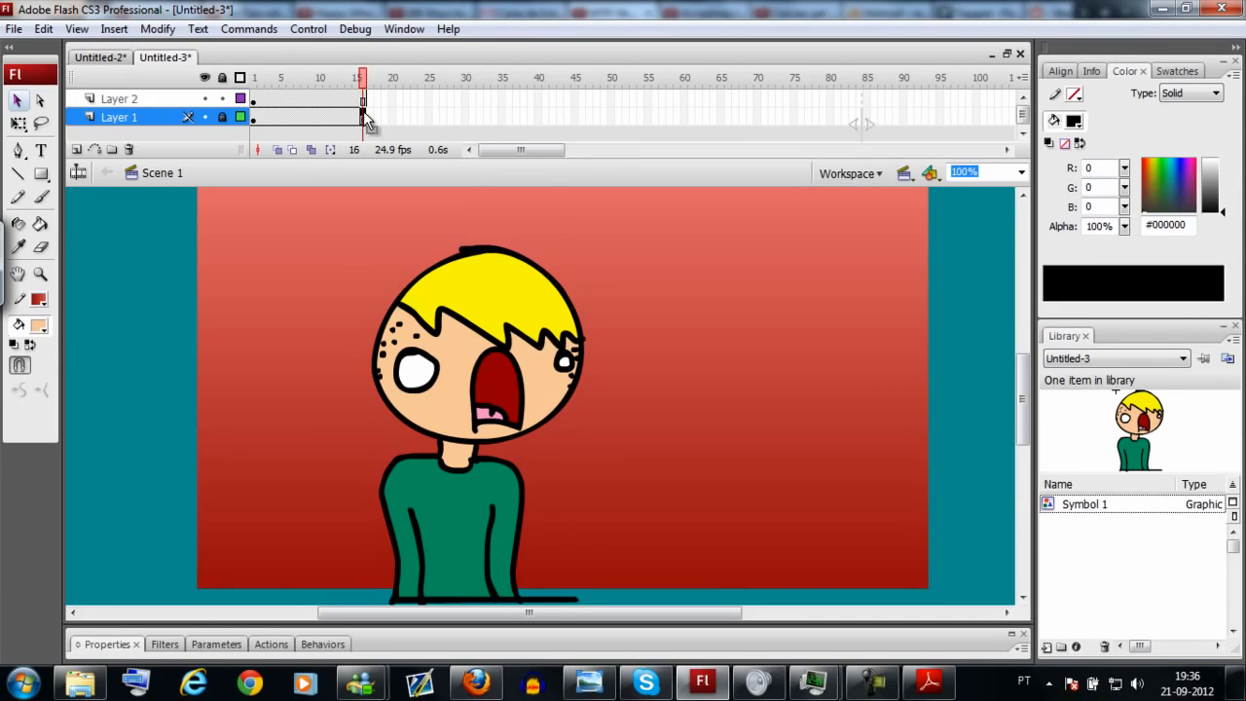
# Step: Insert consecutive keyframes on Layer 2 from frame 16 to frame 24
pyautogui.click(358, 101)
pyautogui.click(363, 101)
pyautogui.click(379, 135)
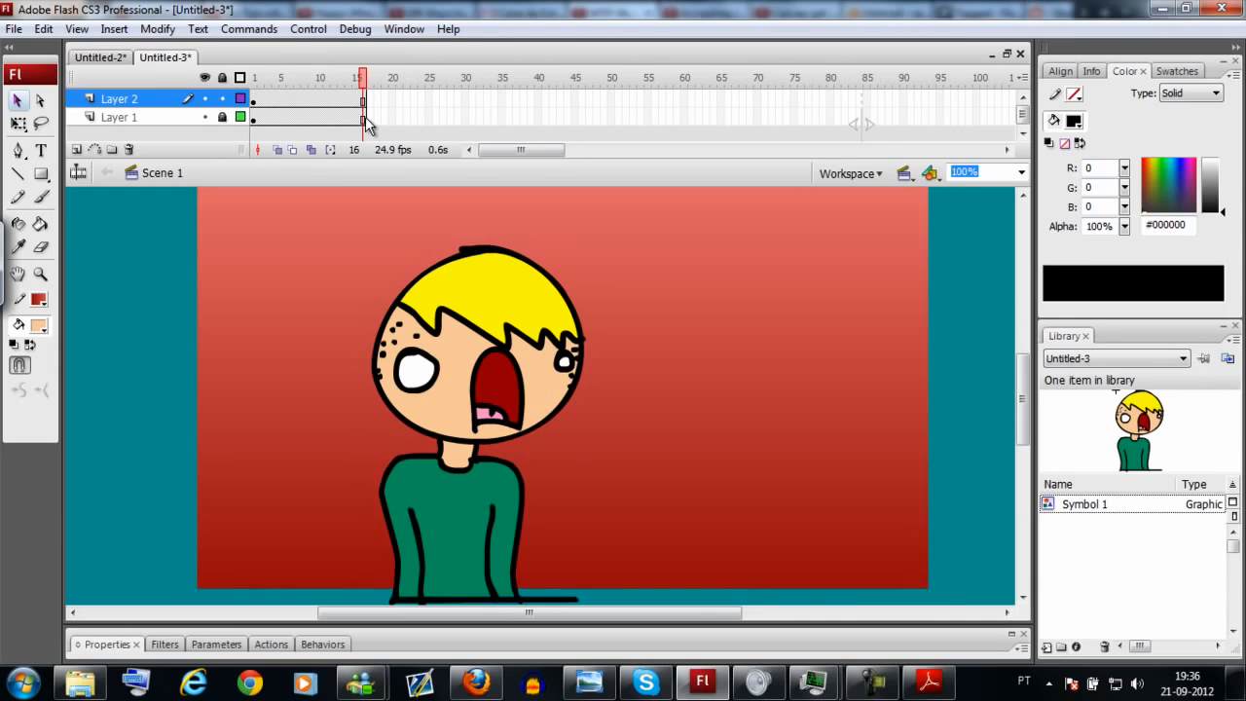
pyautogui.press('F6')
pyautogui.press('F6')
pyautogui.press('F6')
pyautogui.press('F6')
pyautogui.press('F6')
pyautogui.press('F6')
pyautogui.press('F6')
pyautogui.press('F6')
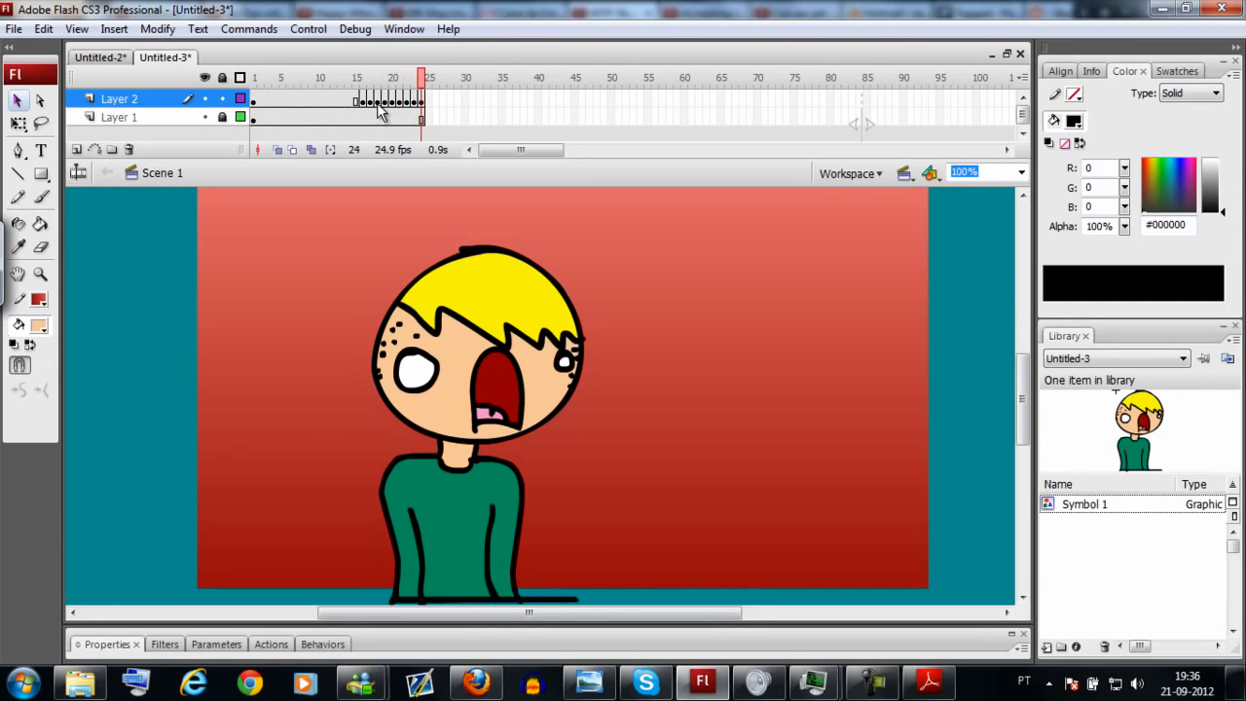
# Step: Examine the character in each of the consecutive keyframes on Layer 2, going back and forth up to frame 24
pyautogui.click(378, 103)
pyautogui.click(385, 102)
pyautogui.click(393, 101)
pyautogui.click(401, 100)
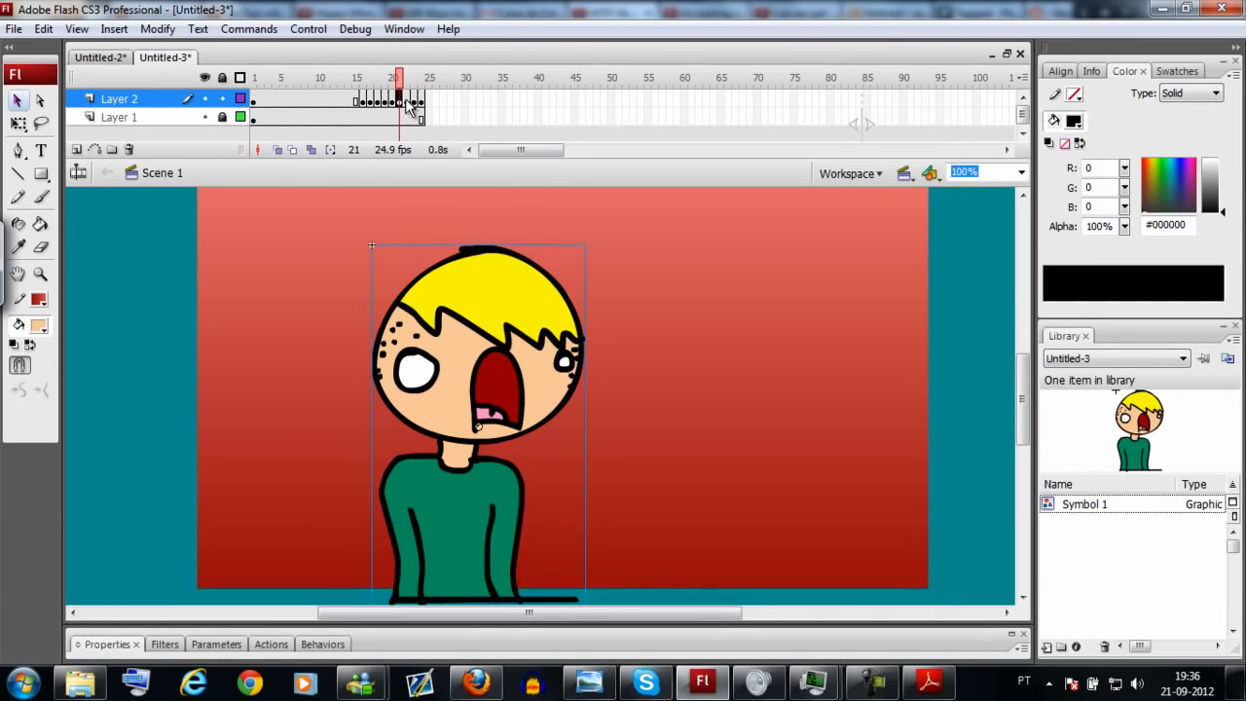
pyautogui.click(407, 101)
pyautogui.click(415, 101)
pyautogui.click(422, 103)
pyautogui.click(414, 103)
pyautogui.click(406, 99)
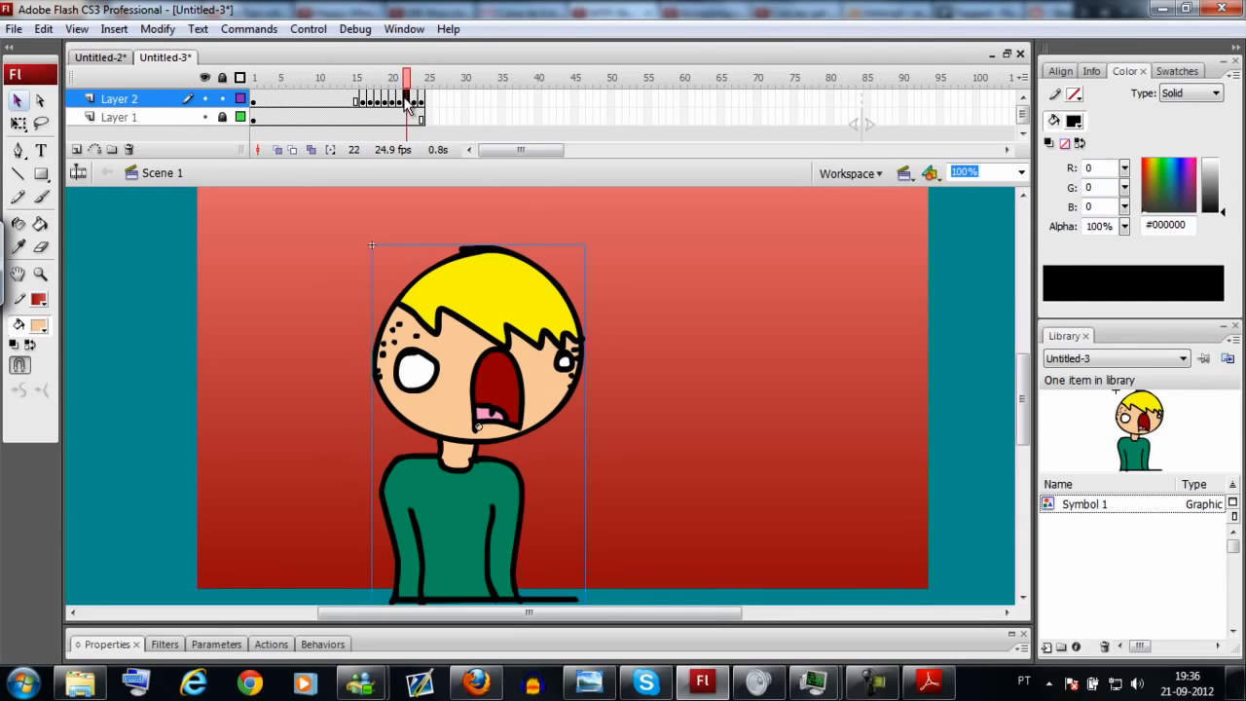
pyautogui.click(400, 101)
pyautogui.click(393, 102)
pyautogui.click(385, 103)
pyautogui.click(377, 104)
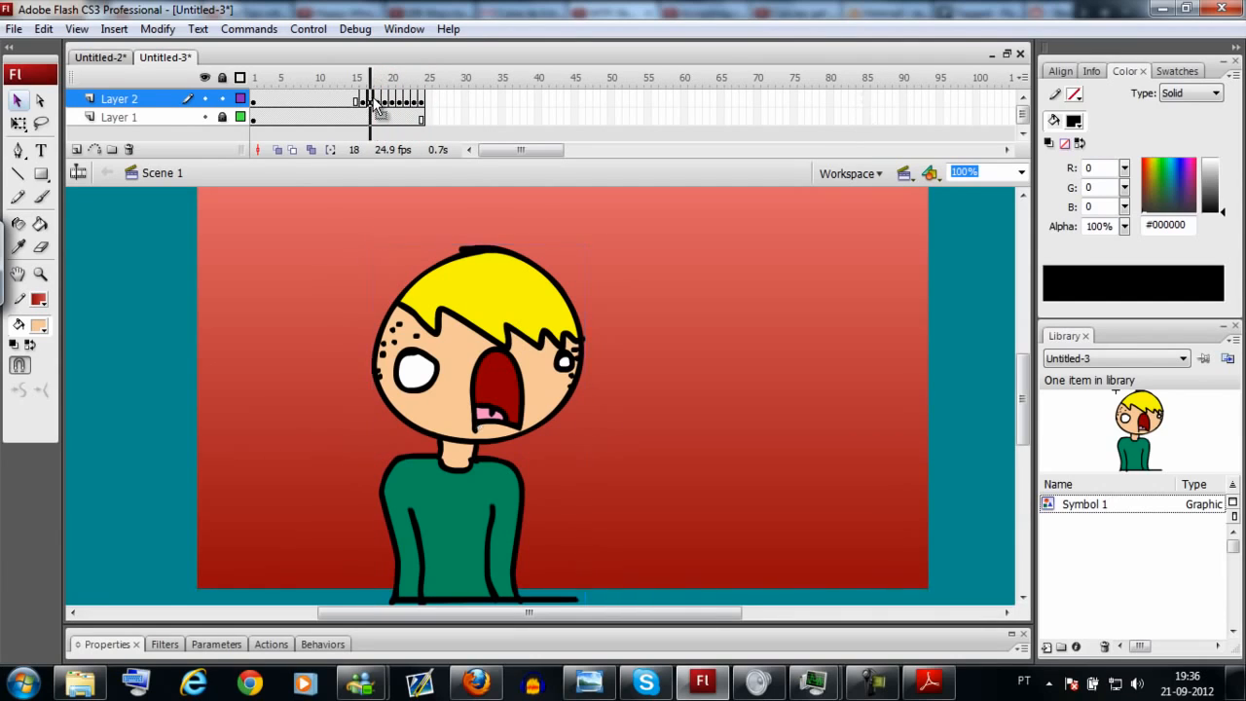
pyautogui.click(372, 101)
pyautogui.click(364, 102)
pyautogui.click(371, 101)
pyautogui.click(378, 102)
pyautogui.click(386, 102)
pyautogui.click(393, 101)
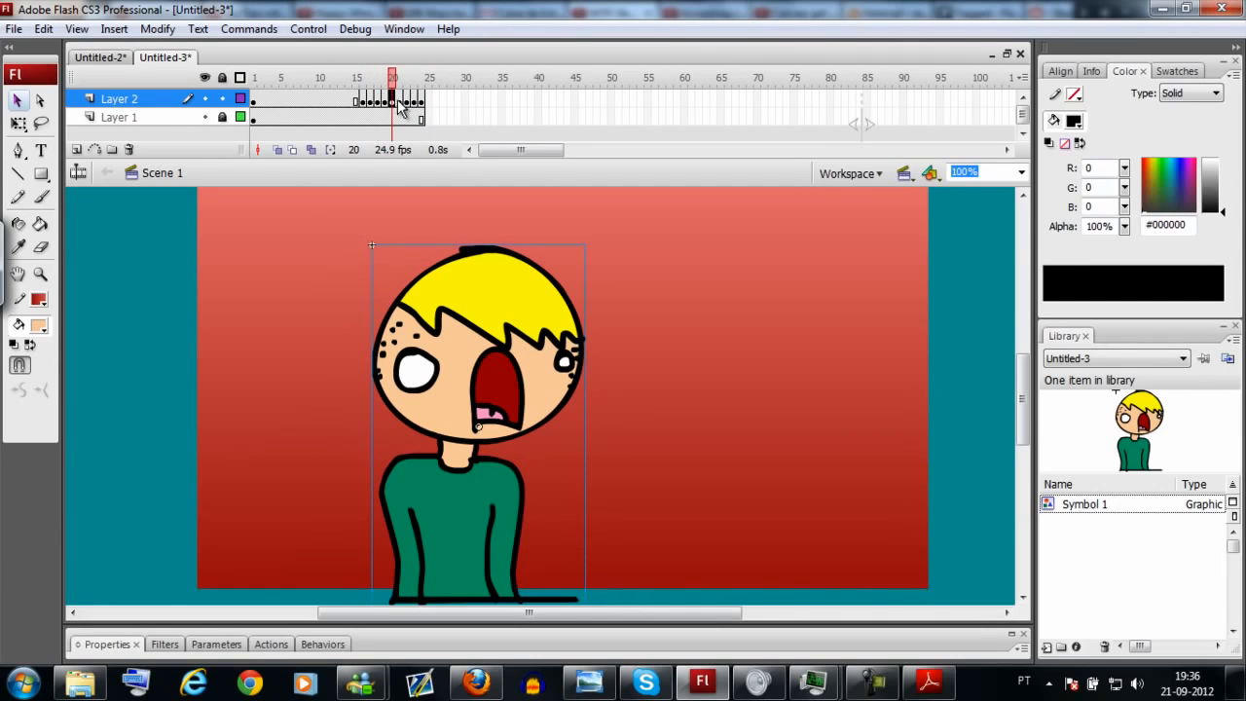
pyautogui.click(400, 101)
pyautogui.click(407, 101)
pyautogui.click(414, 101)
pyautogui.click(422, 101)
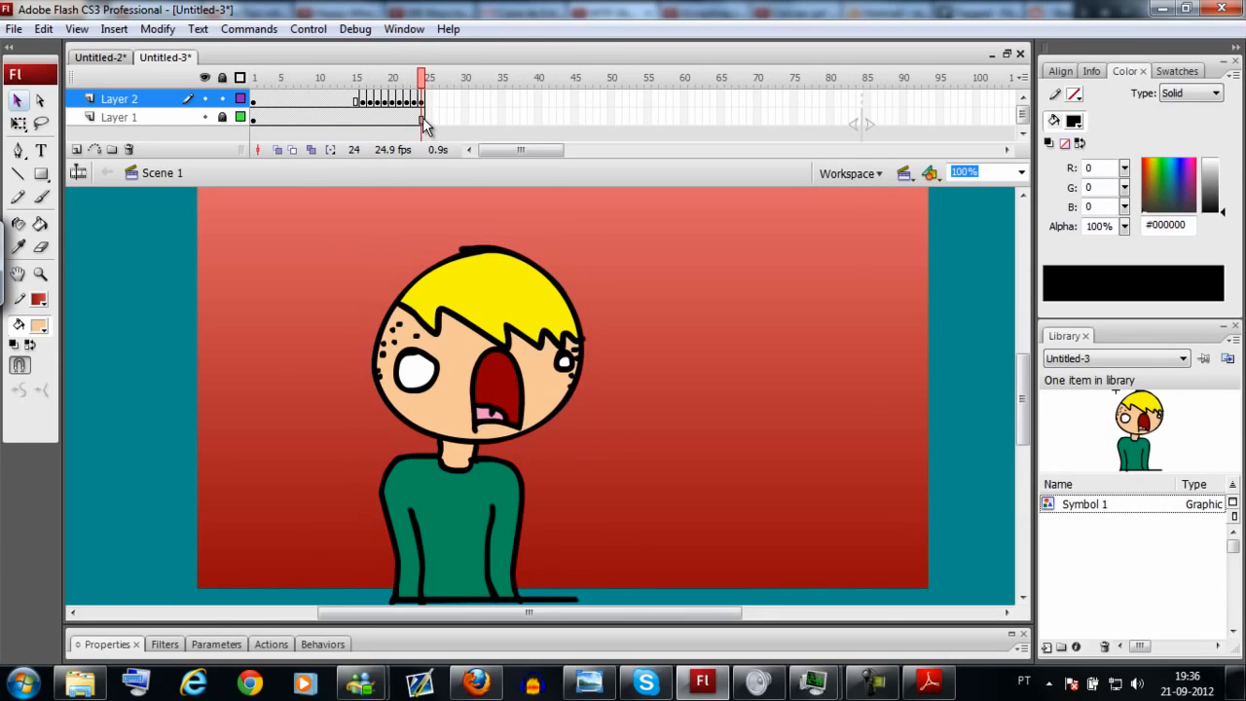
# Step: Insert blank keyframes on Layer 2 from frame 25 to frame 32 and check their empty content
pyautogui.press('F7')
pyautogui.press('F7')
pyautogui.press('F7')
pyautogui.press('F7')
pyautogui.press('F7')
pyautogui.press('F7')
pyautogui.press('F7')
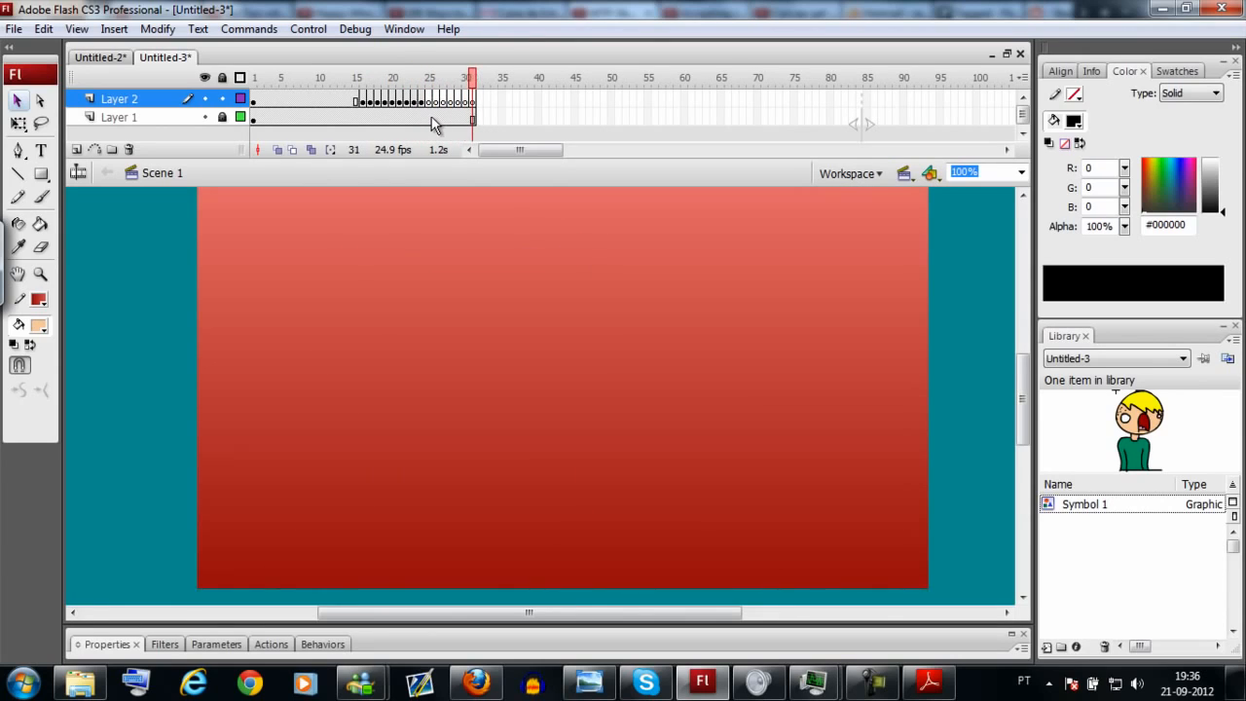
pyautogui.press('F7')
pyautogui.moveTo(430, 101); pyautogui.dragTo(479, 101)
pyautogui.click(474, 102)
pyautogui.click(466, 102)
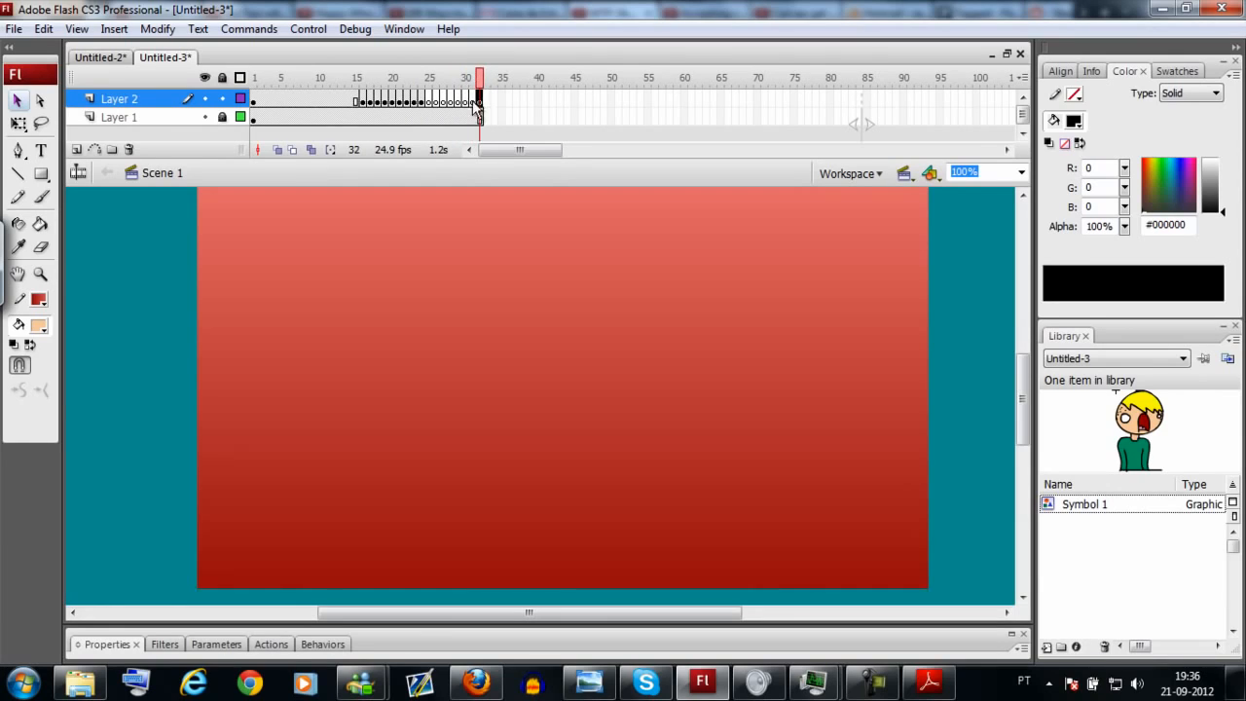
pyautogui.click(459, 101)
pyautogui.doubleClick(175, 99)
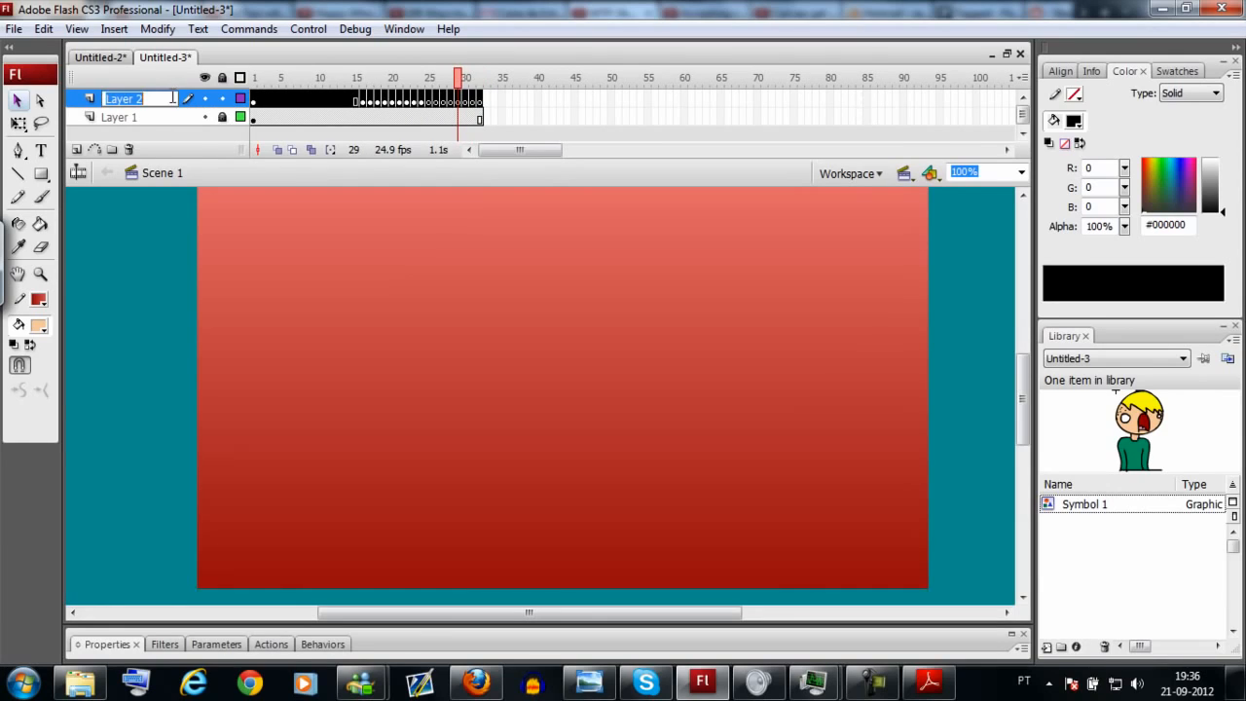
pyautogui.click(372, 112)
pyautogui.click(424, 119)
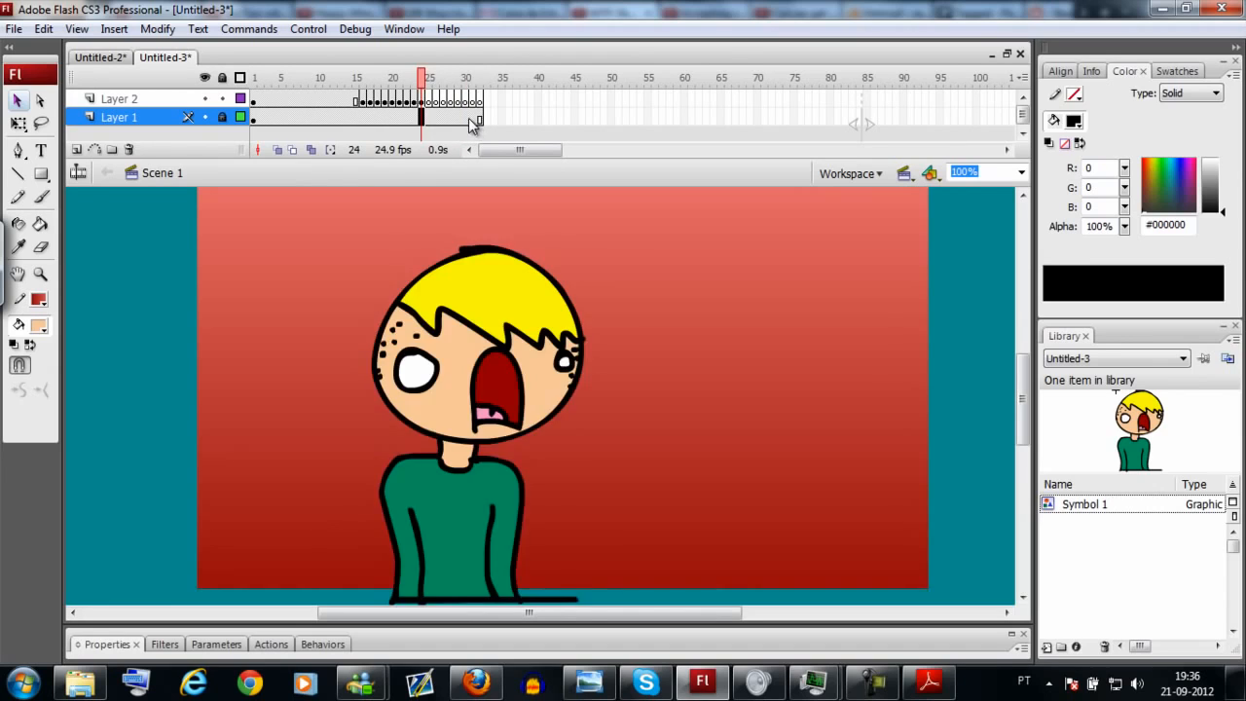
pyautogui.click(473, 120)
pyautogui.click(487, 136)
pyautogui.hotkey('ctrl', 'z')
pyautogui.hotkey('ctrl', 'z')
pyautogui.hotkey('ctrl', 'z')
pyautogui.hotkey('ctrl', 'z')
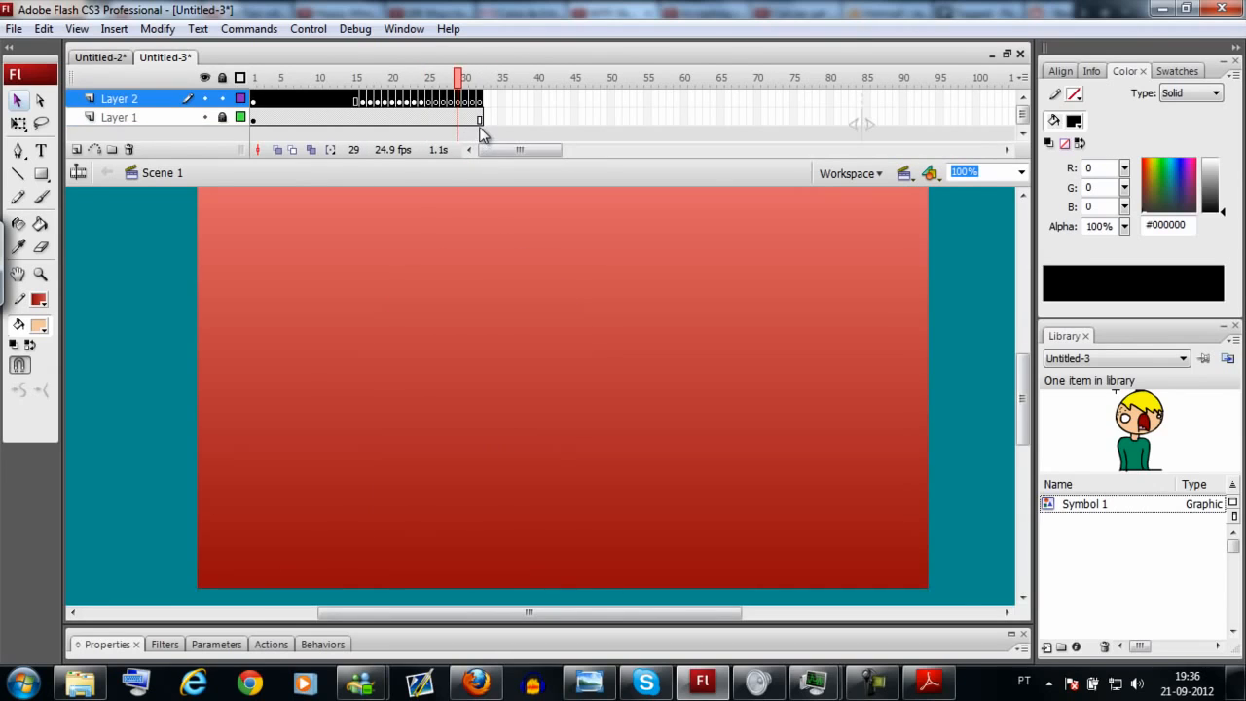
# Step: Remove all frames after frame 1 on both layers
pyautogui.moveTo(457, 109); pyautogui.dragTo(259, 115)
pyautogui.rightClick(271, 104)
pyautogui.click(340, 183)
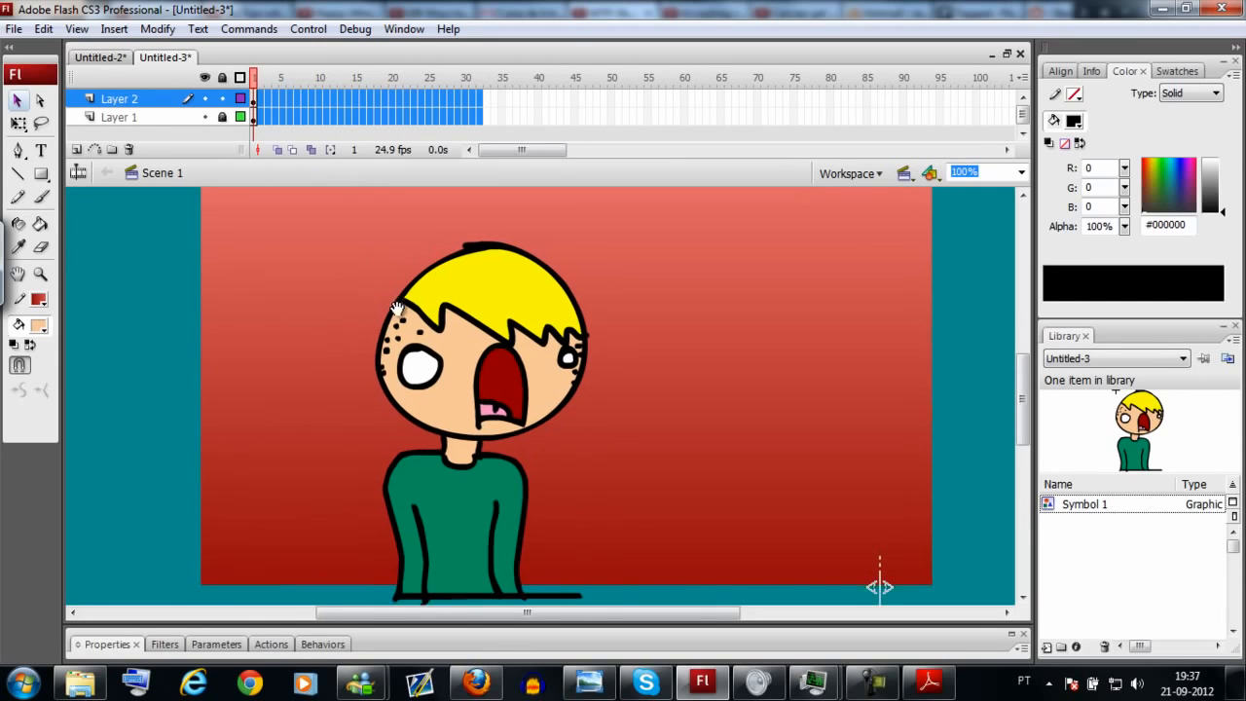
# Step: Move the character closer to the stage's left edge in frame 1 and insert a keyframe at frame 2 on Layer 2
pyautogui.moveTo(516, 384); pyautogui.dragTo(430, 435)
pyautogui.press('F6')
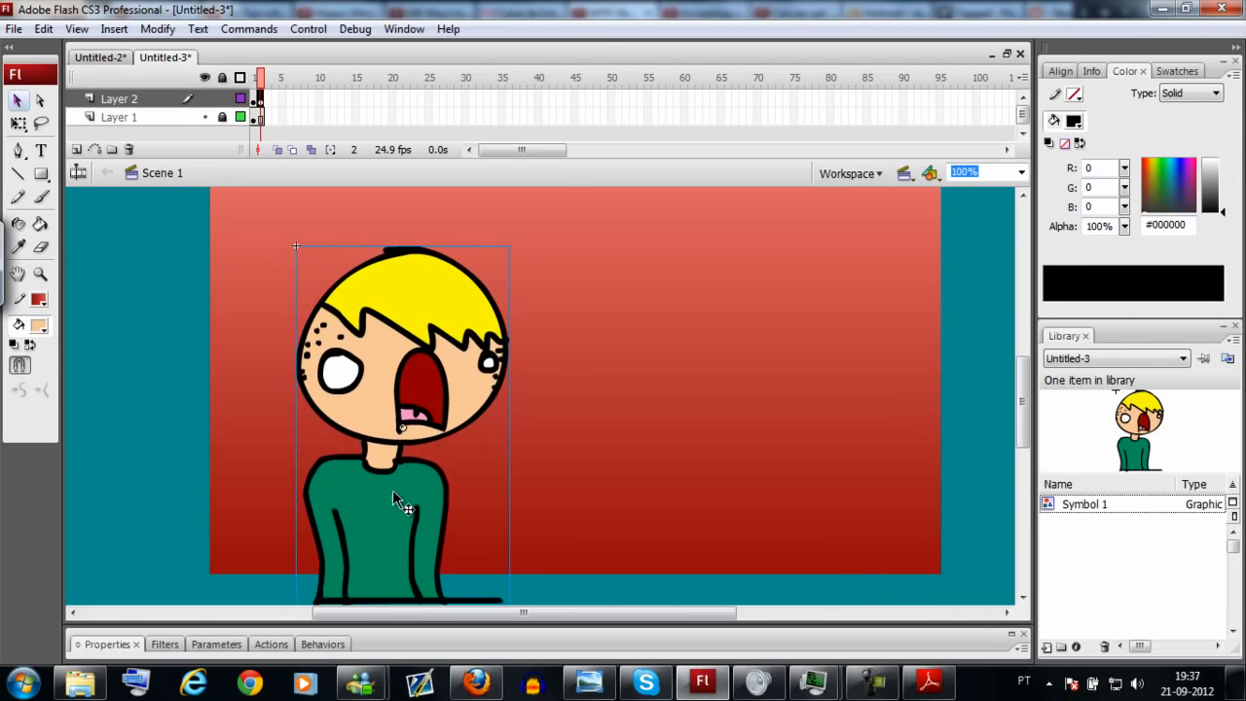
# Step: Add successive keyframes on Layer 2 up to frame 27, shifting the character step by step across the stage until it overlaps the right edge
pyautogui.press('F6')
pyautogui.moveTo(392, 494); pyautogui.dragTo(873, 543)
pyautogui.press('F6')
pyautogui.press('F6')
pyautogui.press('F6')
pyautogui.press('F6')
pyautogui.press('F6')
pyautogui.press('F6')
pyautogui.press('F6')
pyautogui.press('F6')
pyautogui.press('F6')
pyautogui.press('F6')
pyautogui.press('F6')
pyautogui.press('F6')
pyautogui.press('F6')
pyautogui.press('F6')
pyautogui.press('F6')
pyautogui.press('F6')
pyautogui.press('F6')
pyautogui.press('F6')
pyautogui.press('F6')
pyautogui.press('F6')
pyautogui.press('F6')
pyautogui.press('F6')
pyautogui.press('F6')
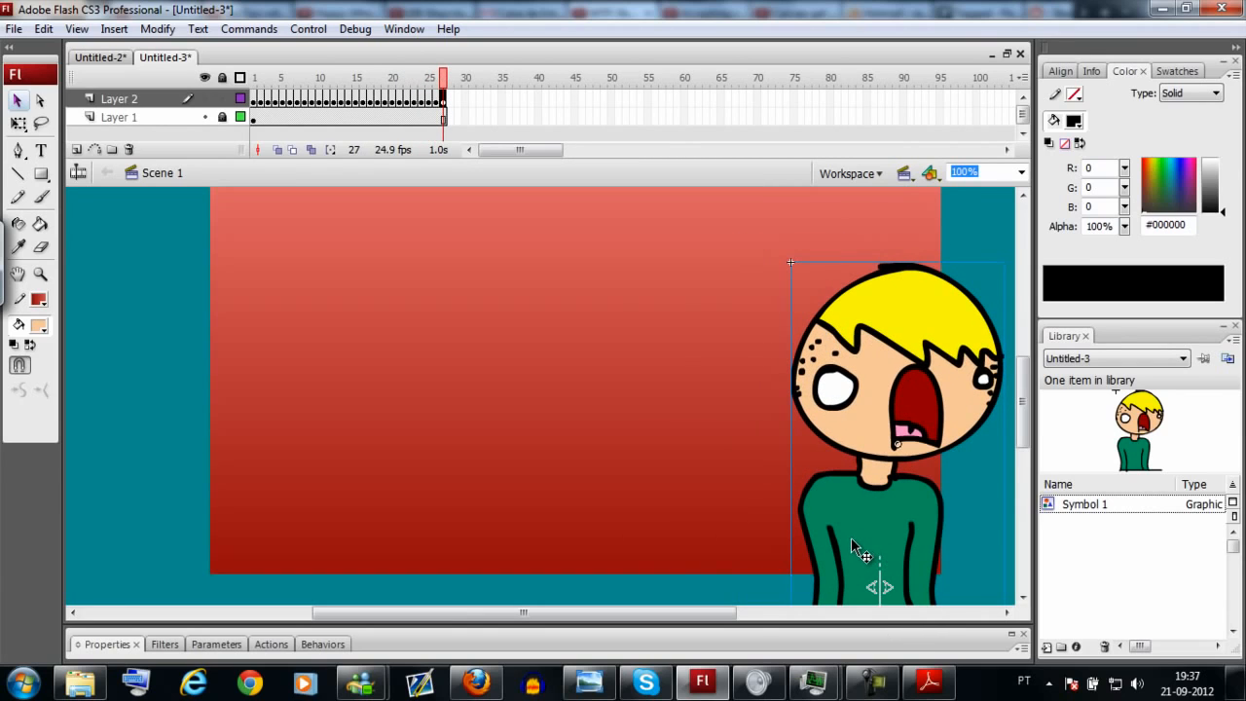
# Step: Test the movie to watch the character's frame-by-frame movement, and close the preview to return to the timeline
pyautogui.hotkey('ctrl', 'Return')
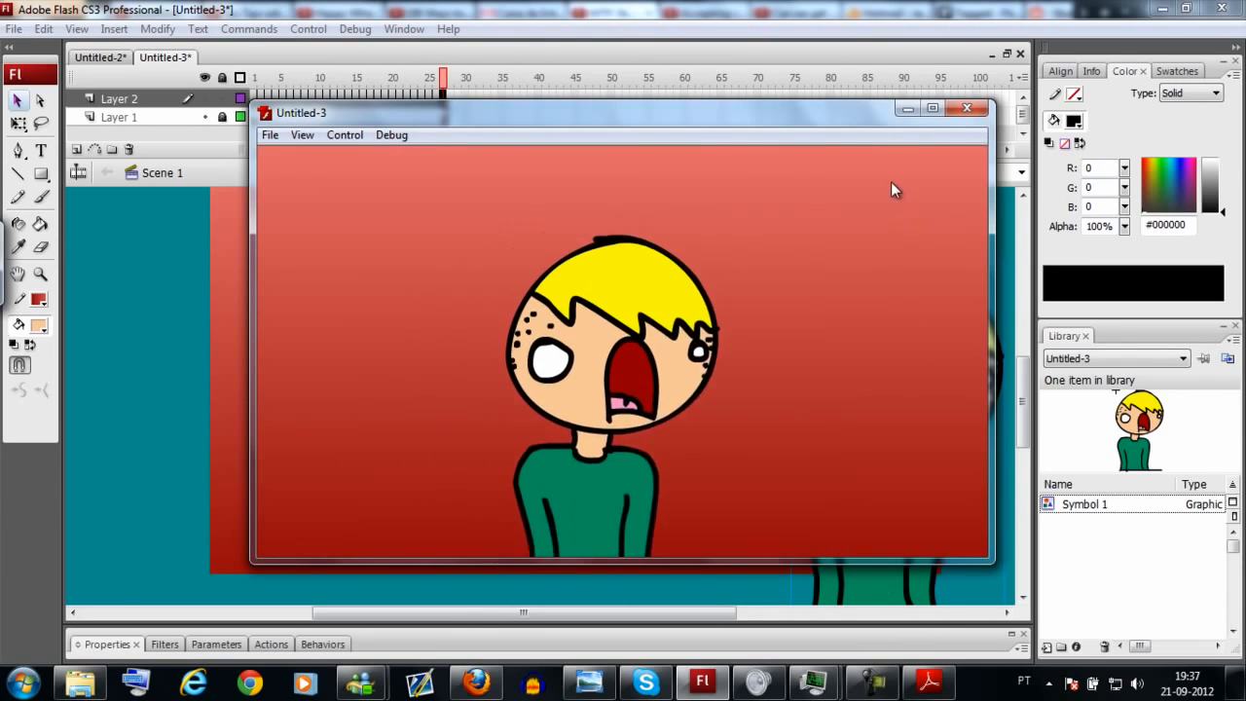
pyautogui.moveTo(862, 119); pyautogui.dragTo(842, 92)
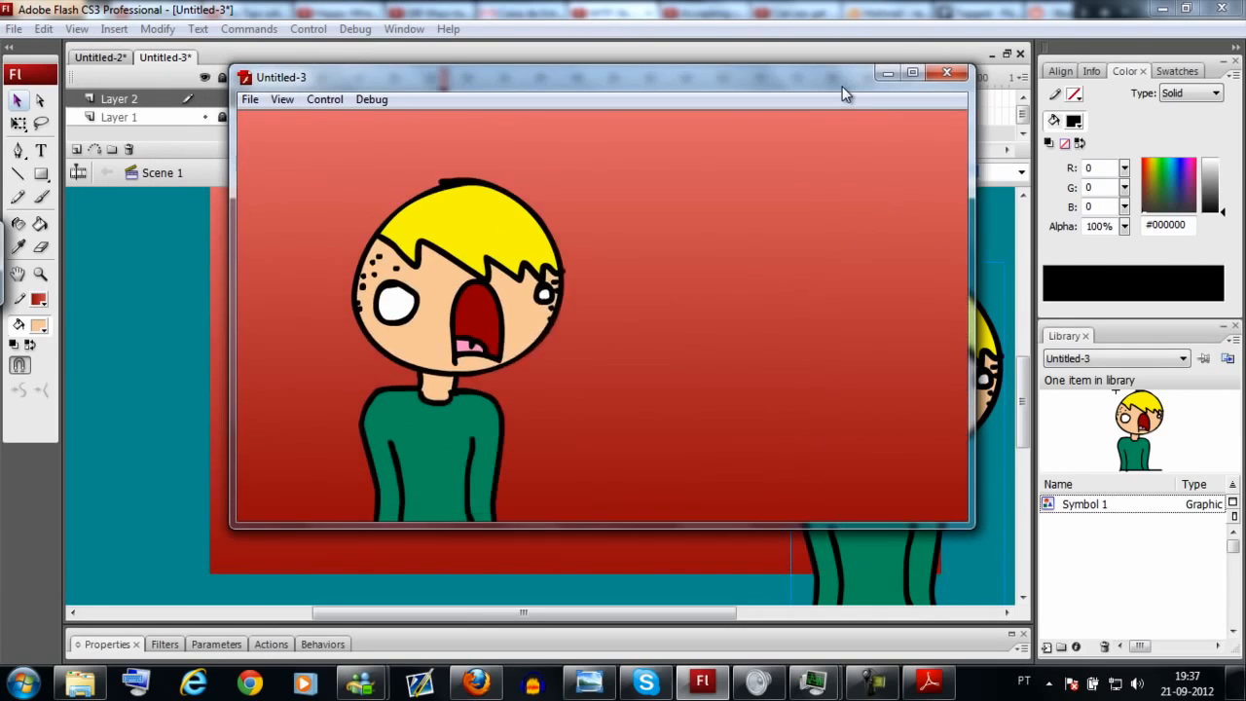
pyautogui.click(950, 77)
pyautogui.click(276, 115)
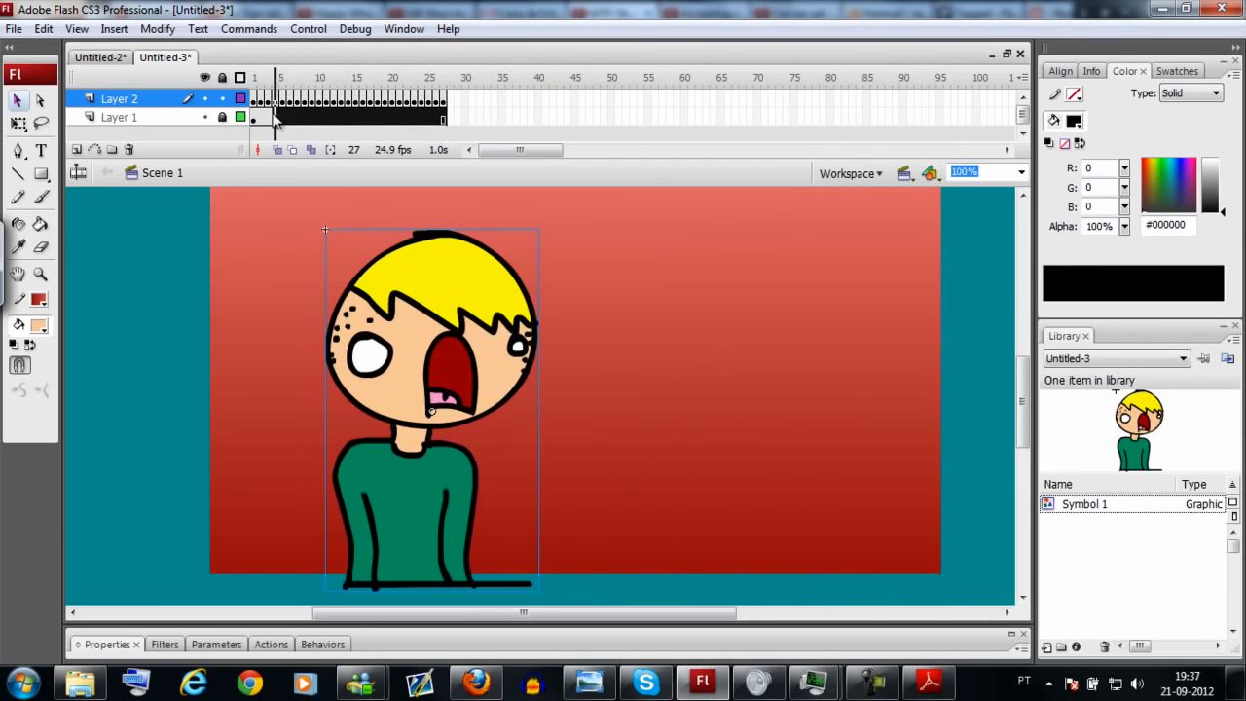
# Step: Clear both layers' frames beyond the first and delete the character from the stage
pyautogui.moveTo(274, 115); pyautogui.dragTo(261, 104)
pyautogui.rightClick(269, 97)
pyautogui.click(354, 175)
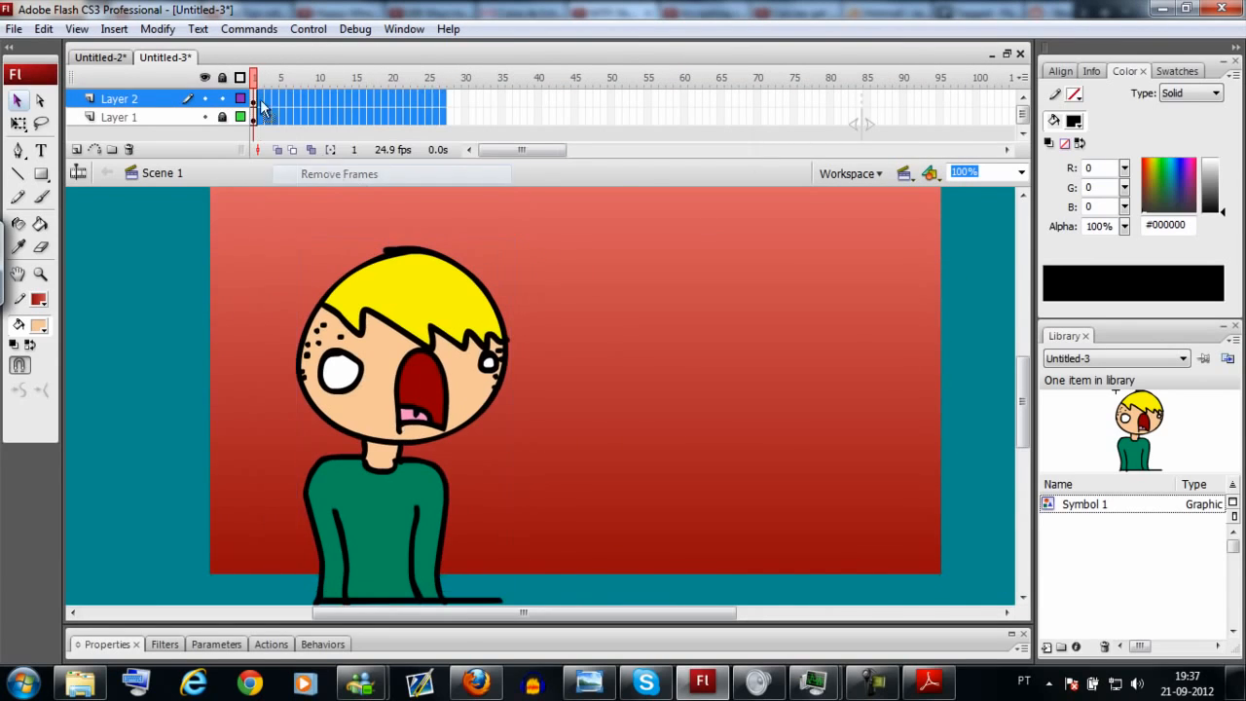
pyautogui.click(255, 99)
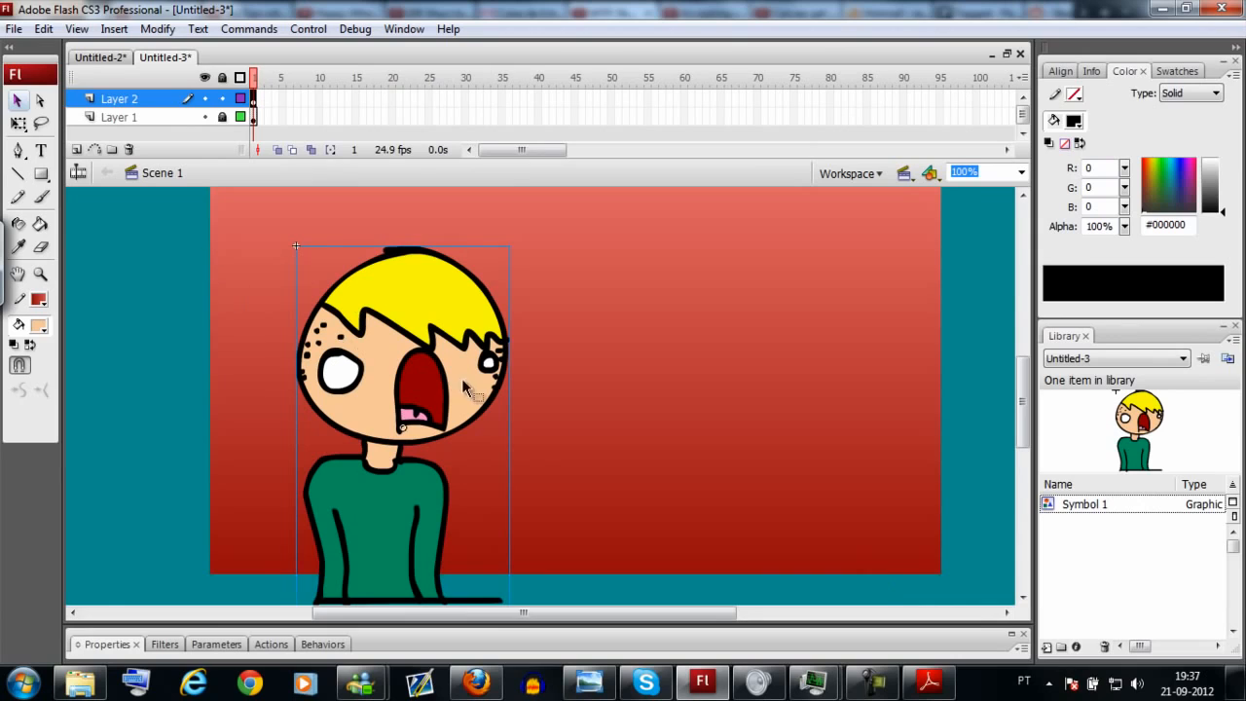
pyautogui.click(466, 388)
pyautogui.press('Delete')
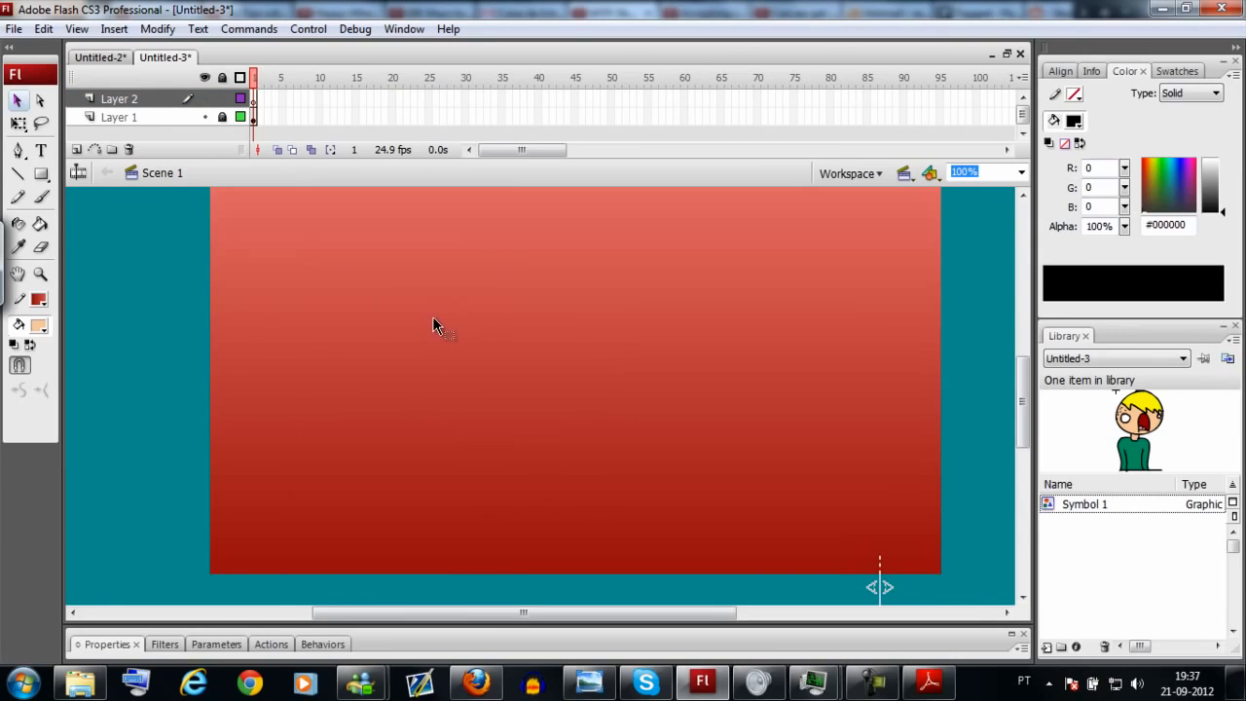
# Step: Paint a white circle outline near the middle of the stage in frame 1 of Layer 2 with the Brush tool
pyautogui.press('b')
pyautogui.click(37, 329)
pyautogui.click(14, 418)
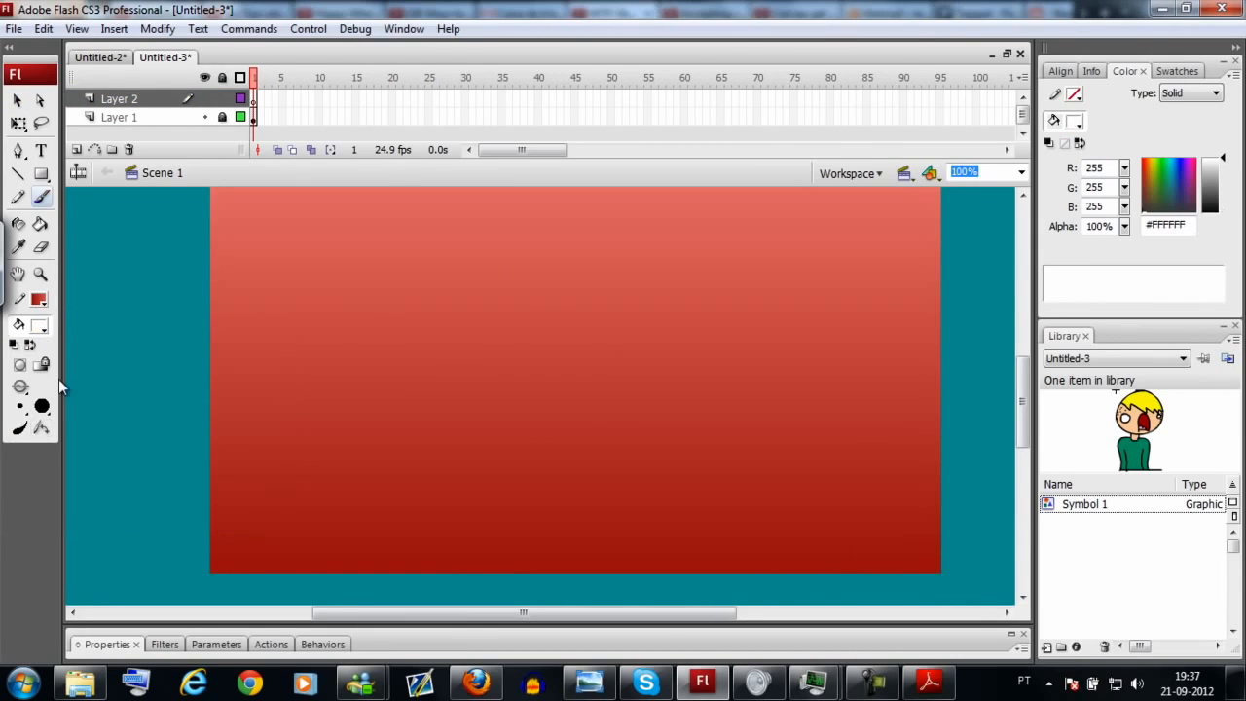
pyautogui.moveTo(533, 323); pyautogui.dragTo(507, 353)
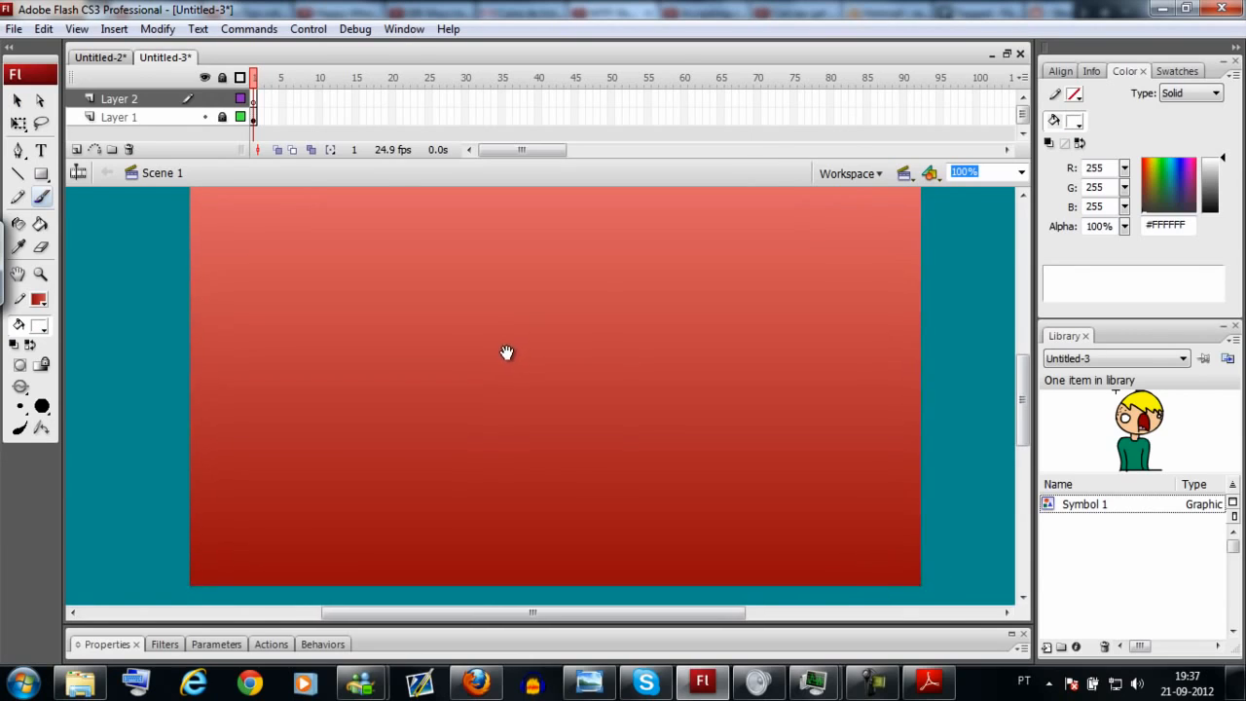
pyautogui.moveTo(584, 280); pyautogui.dragTo(576, 283)
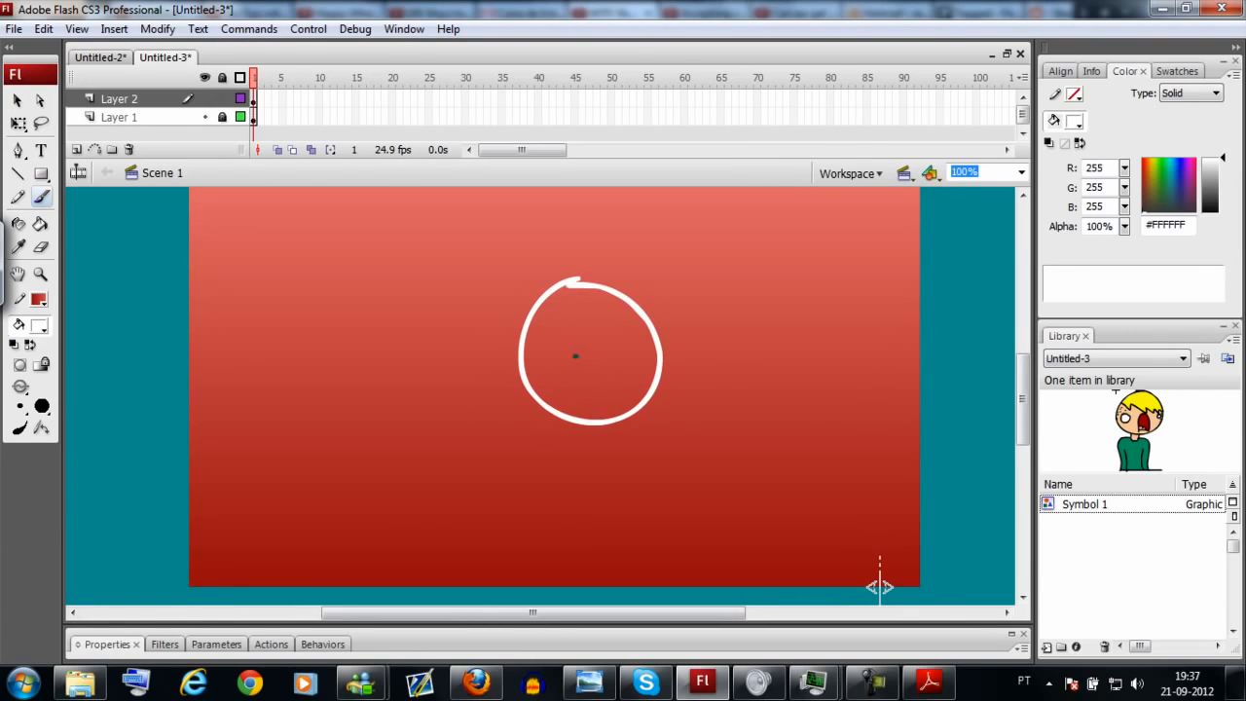
# Step: Turn on Onion Skin and trace the circle's upper-left arc in a blank keyframe at frame 2, adding another blank keyframe at frame 3
pyautogui.press('F7')
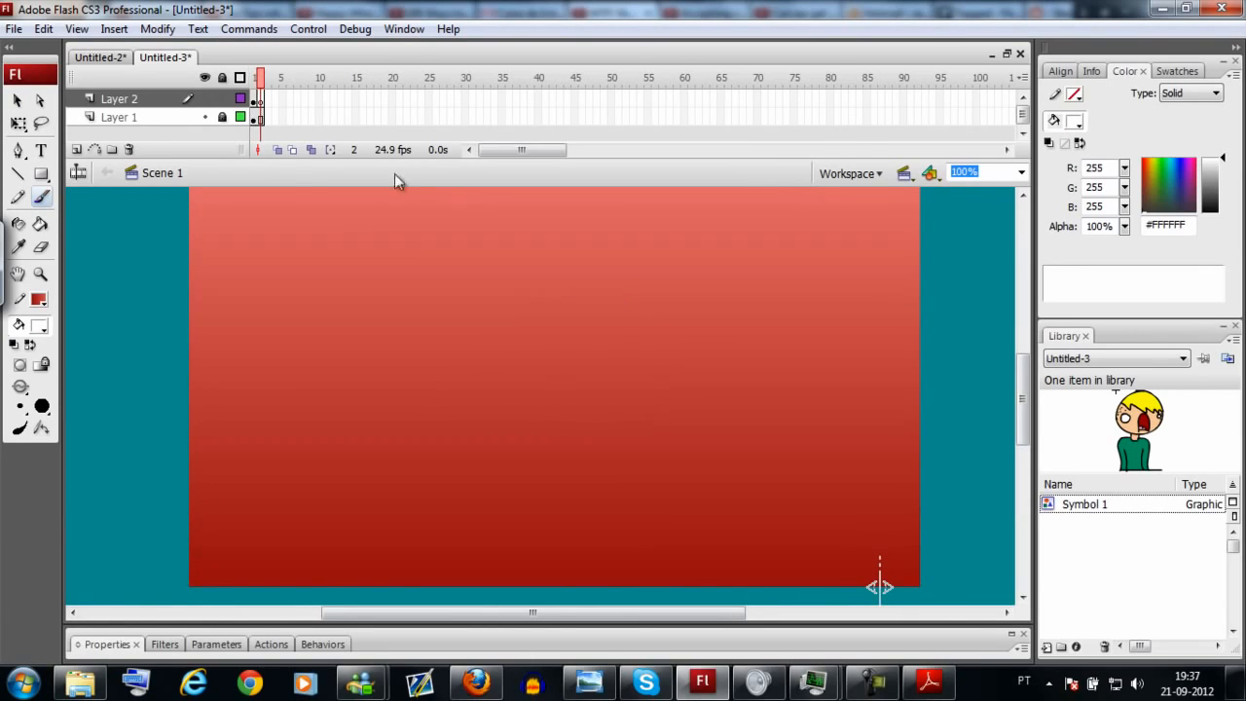
pyautogui.click(261, 100)
pyautogui.click(296, 134)
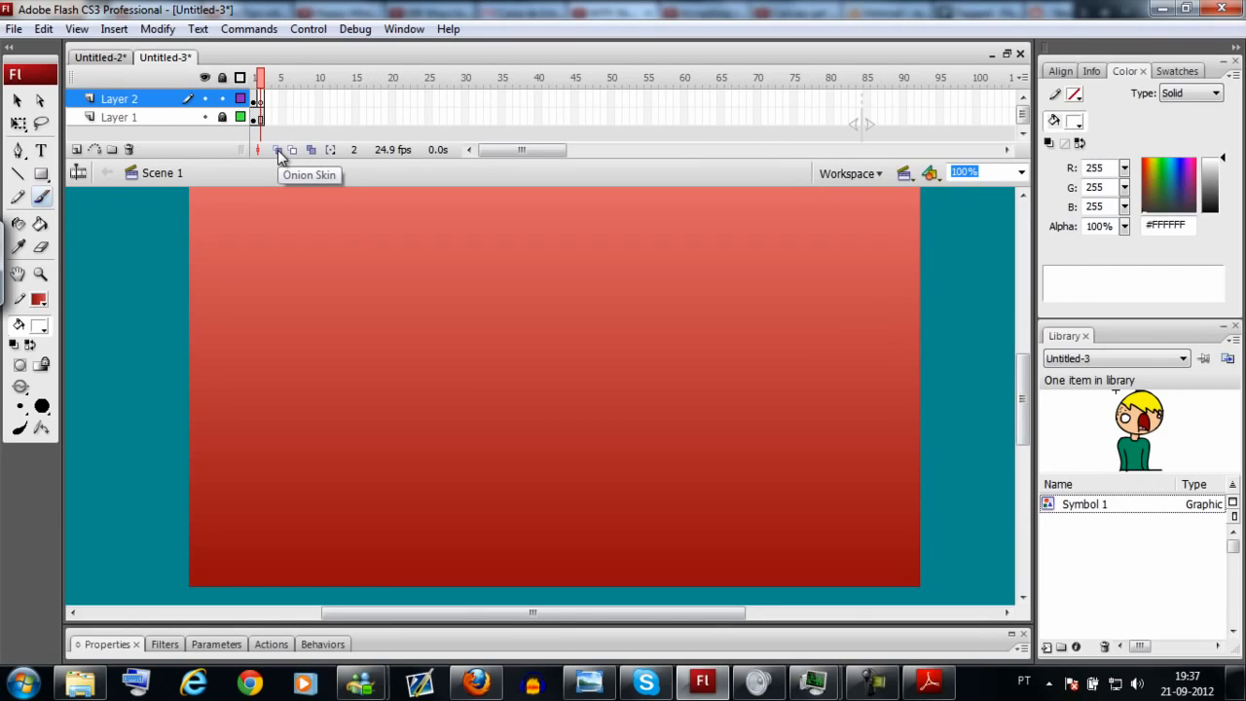
pyautogui.click(278, 151)
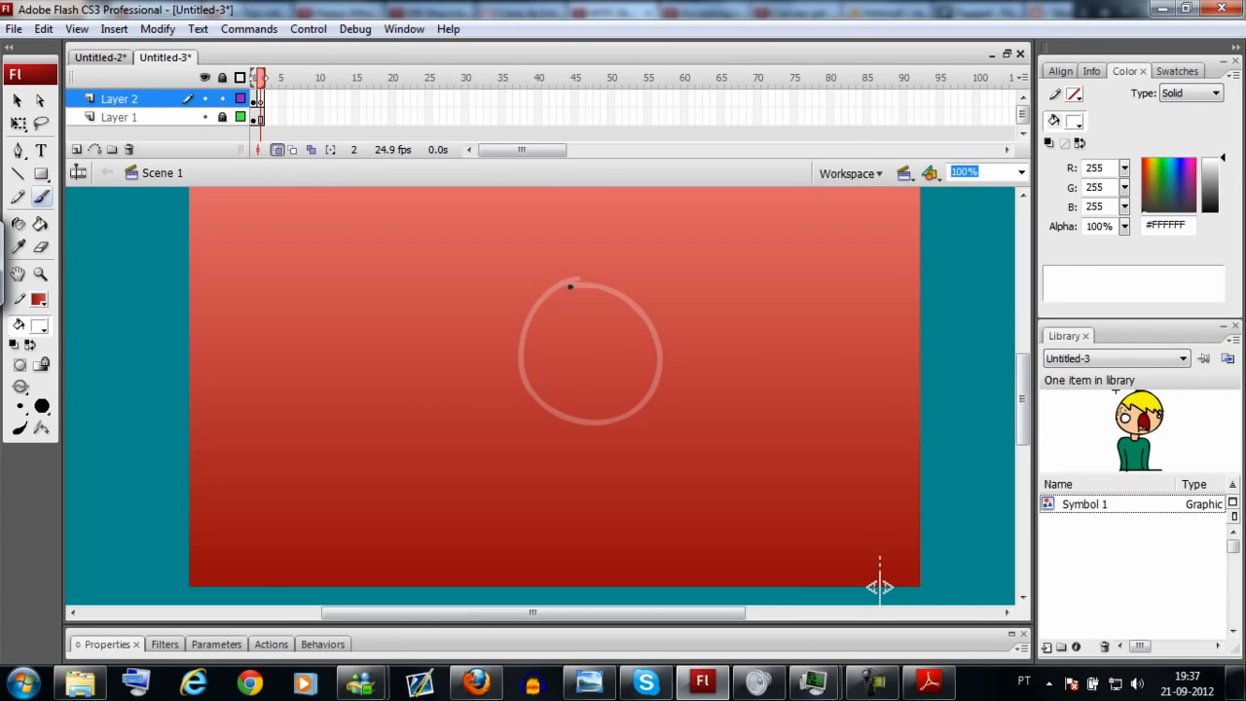
pyautogui.moveTo(533, 312); pyautogui.dragTo(526, 319)
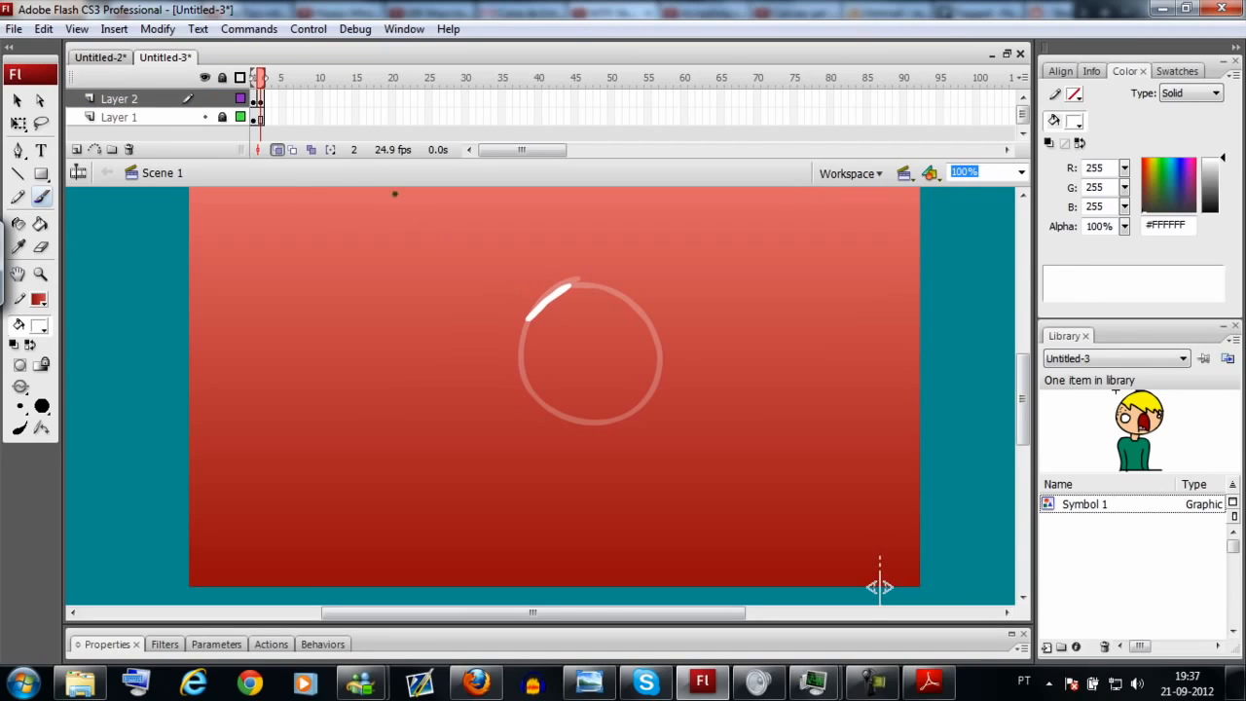
pyautogui.press('F7')
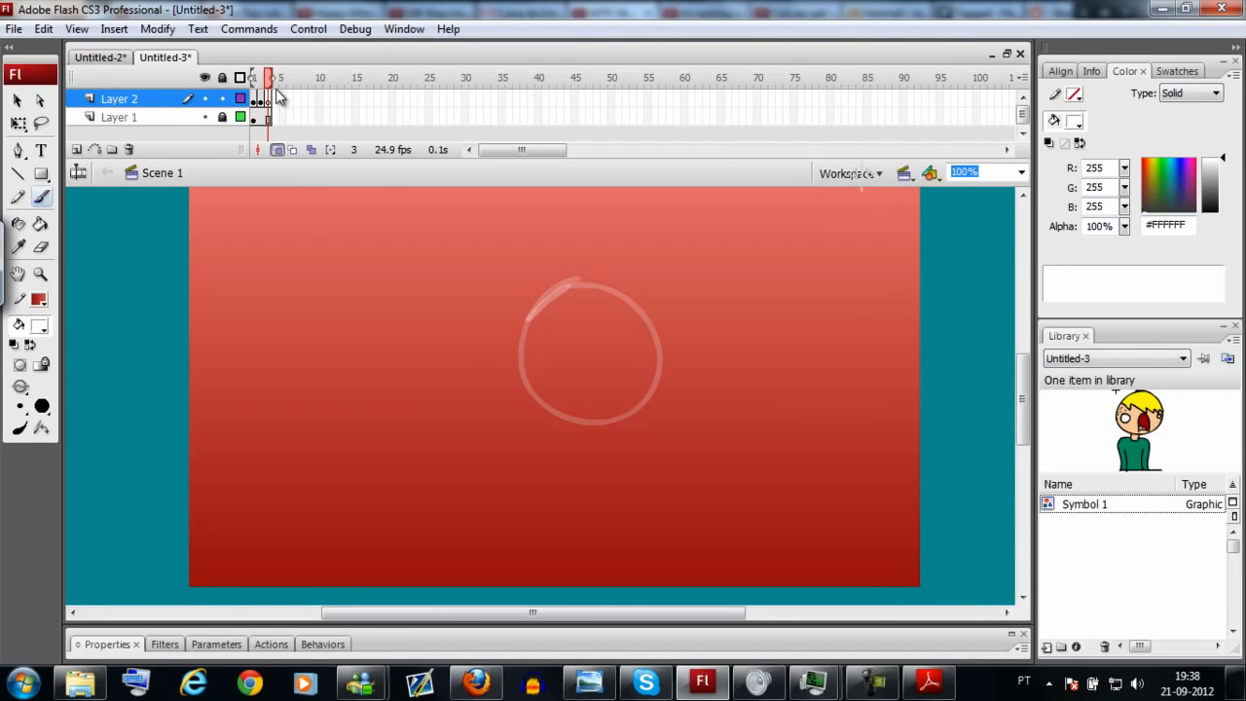
# Step: Insert blank keyframes on Layer 2 through frame 33
pyautogui.press('F7')
pyautogui.press('F7')
pyautogui.press('F7')
pyautogui.press('F7')
pyautogui.press('F7')
pyautogui.press('F7')
pyautogui.press('F7')
pyautogui.press('F7')
pyautogui.press('F7')
pyautogui.press('F7')
pyautogui.press('F7')
pyautogui.press('F7')
pyautogui.press('F7')
pyautogui.press('F7')
pyautogui.press('F7')
pyautogui.press('F7')
pyautogui.press('F7')
pyautogui.press('F7')
pyautogui.press('F7')
pyautogui.press('F7')
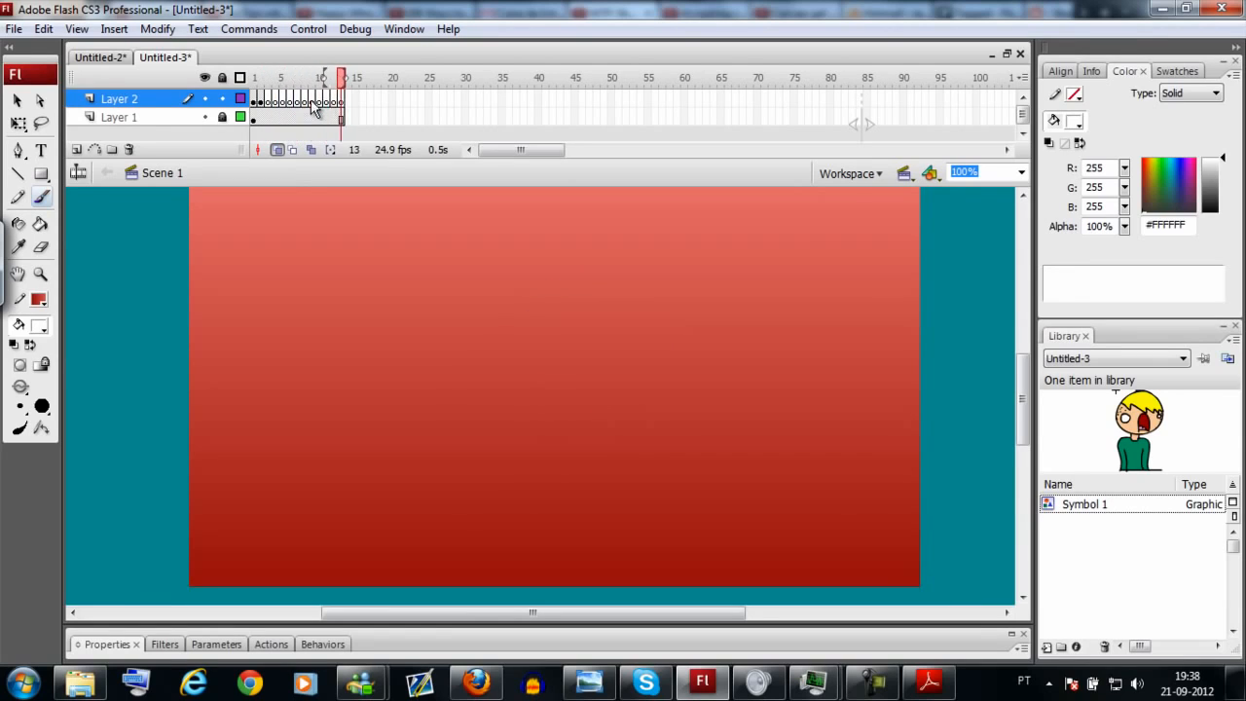
pyautogui.press('F7')
pyautogui.press('F7')
pyautogui.press('F7')
pyautogui.press('F7')
pyautogui.press('F7')
pyautogui.press('F7')
pyautogui.press('F7')
pyautogui.press('F7')
pyautogui.press('F7')
pyautogui.press('F7')
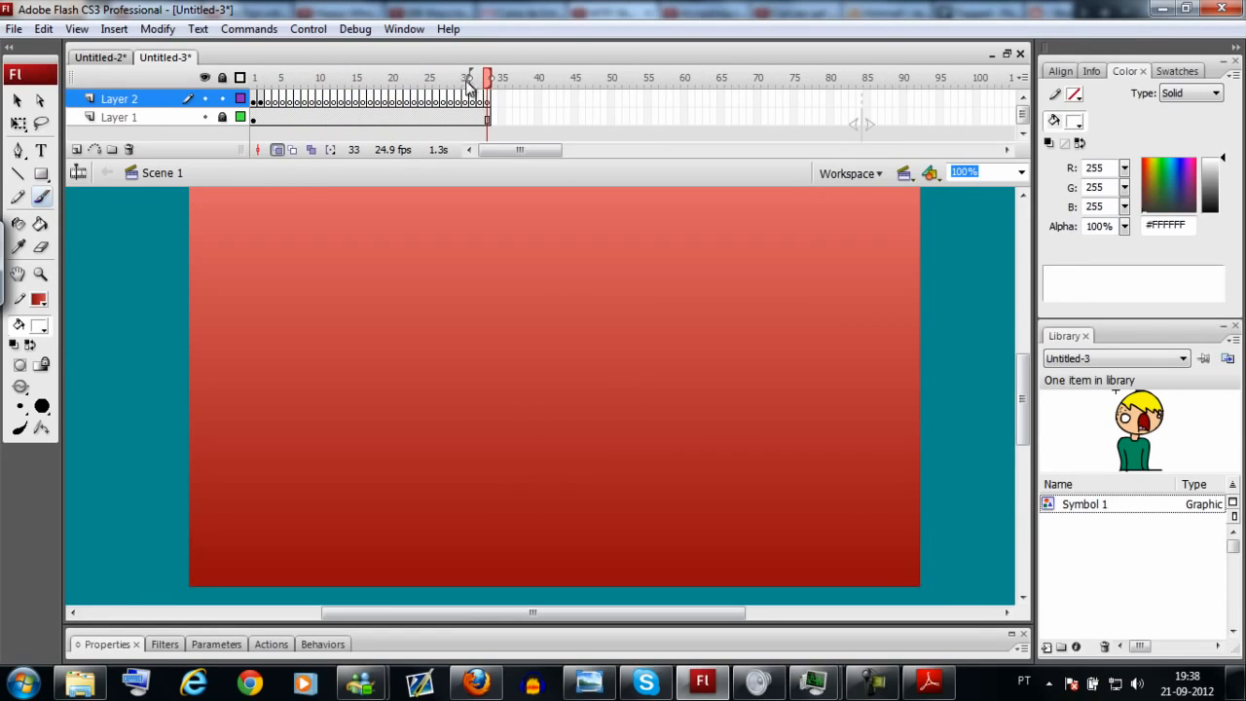
# Step: Extend the onion skin range back to the first frames to show the circle drawings from frame 33
pyautogui.moveTo(470, 84); pyautogui.dragTo(441, 82)
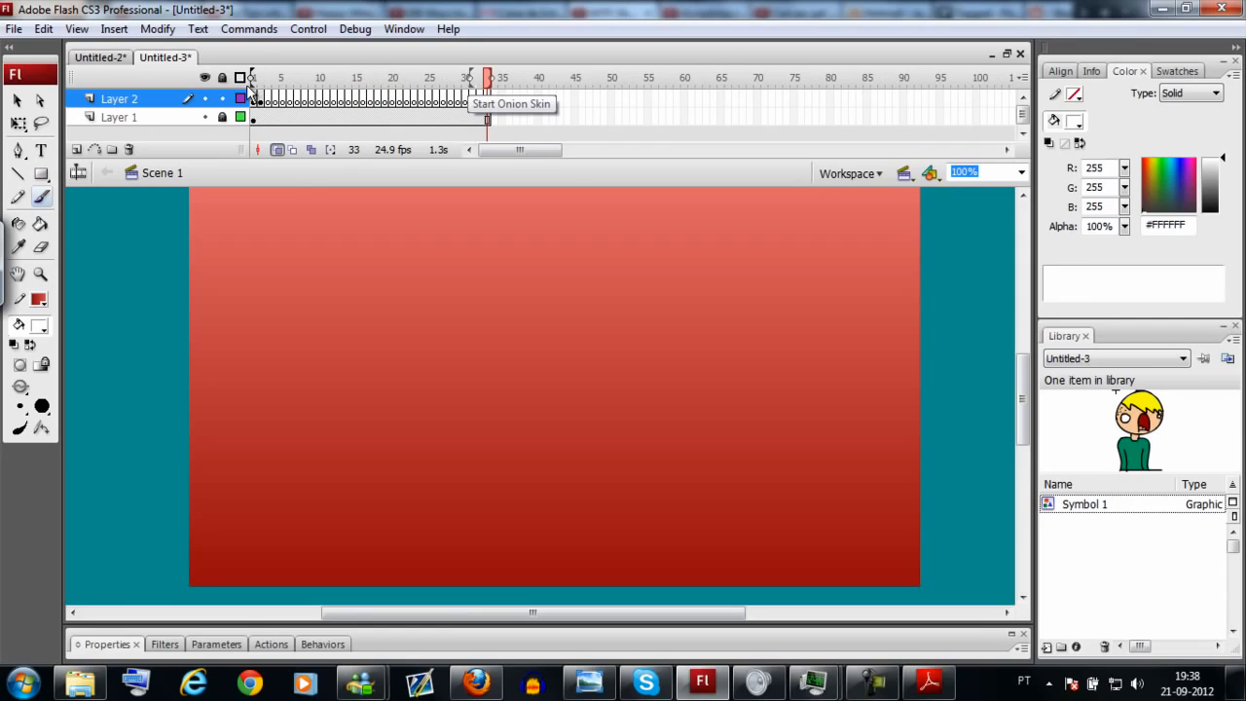
pyautogui.moveTo(247, 85); pyautogui.dragTo(361, 79)
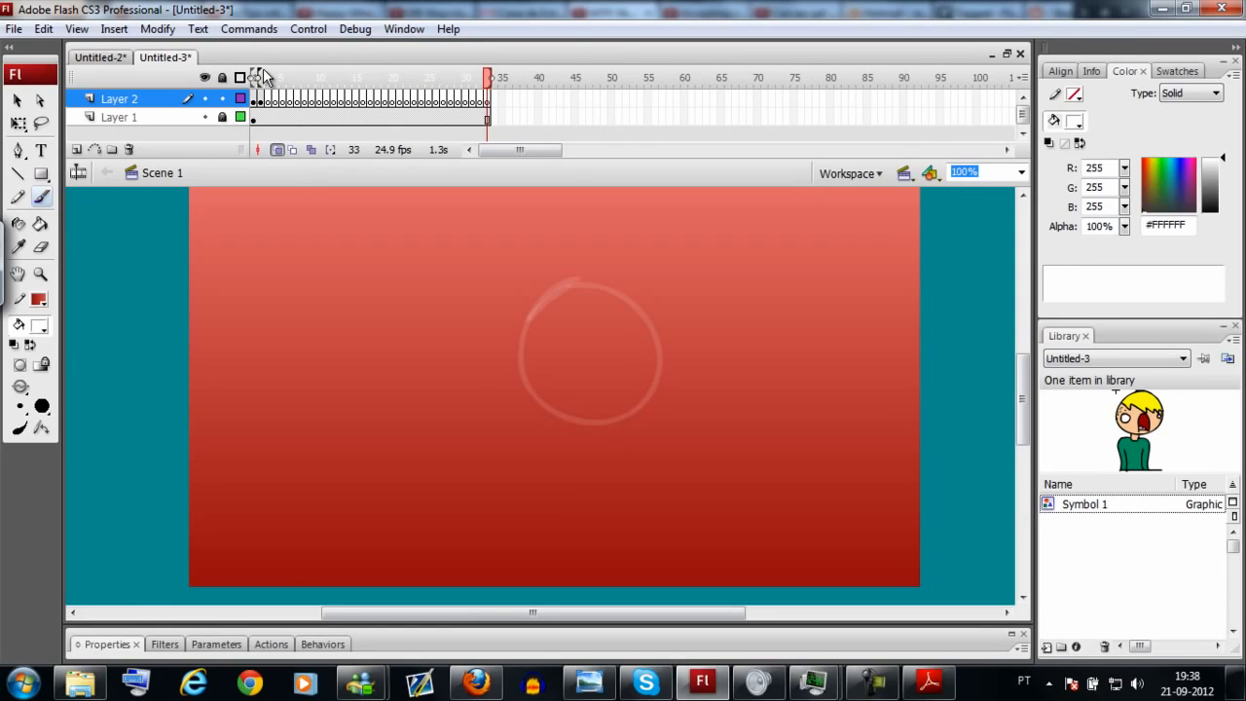
pyautogui.moveTo(270, 74); pyautogui.dragTo(257, 76)
# Step: Remove the frames after frame 3 on both layers
pyautogui.moveTo(484, 80)
pyautogui.mouseDown()
pyautogui.moveTo(483, 111)
pyautogui.moveTo(278, 104)
pyautogui.mouseUp()
pyautogui.rightClick(279, 103)
pyautogui.click(417, 185)
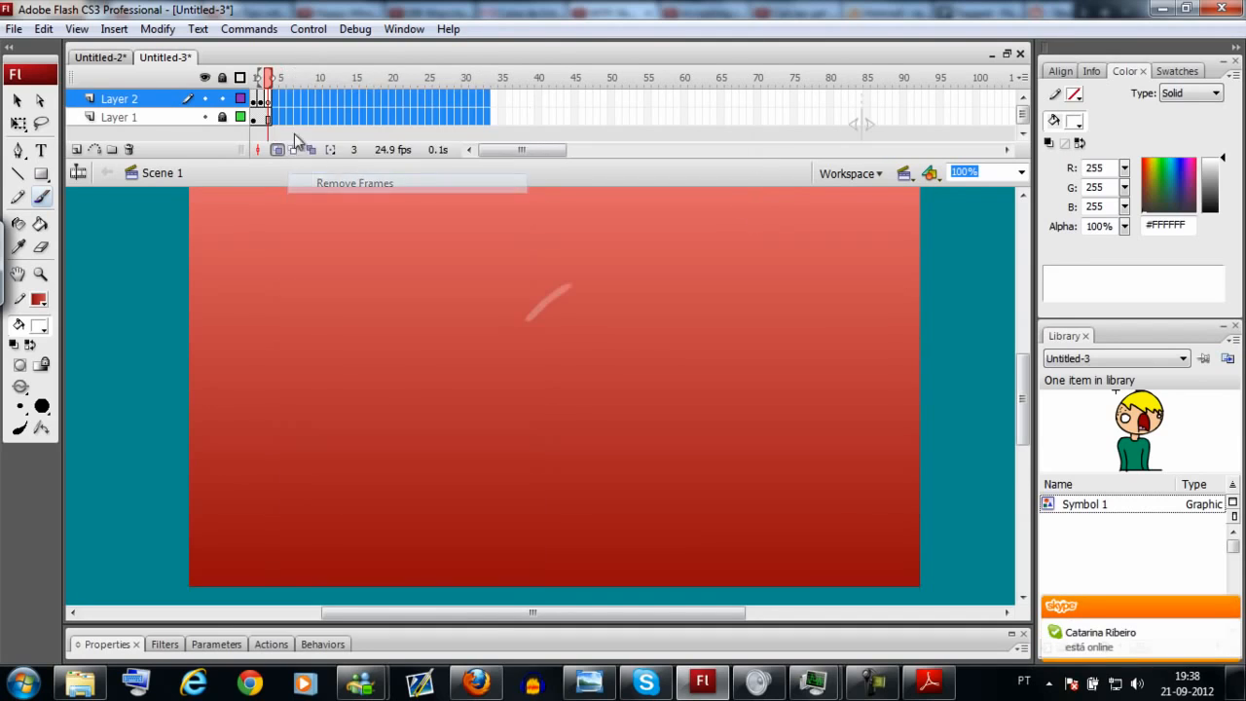
# Step: Compare the onion-skinned frames 1 to 3, and complete the white outline over the faded circle in frame 2
pyautogui.click(261, 102)
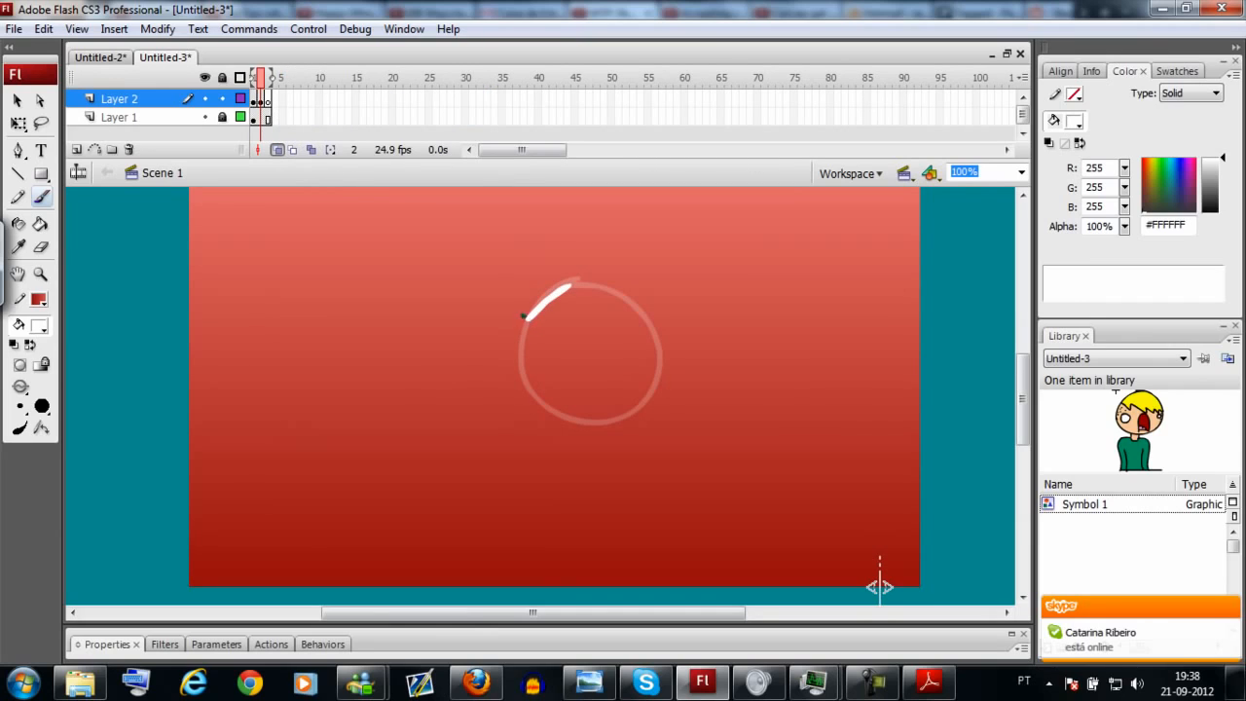
pyautogui.click(269, 101)
pyautogui.click(261, 101)
pyautogui.click(254, 99)
pyautogui.click(267, 82)
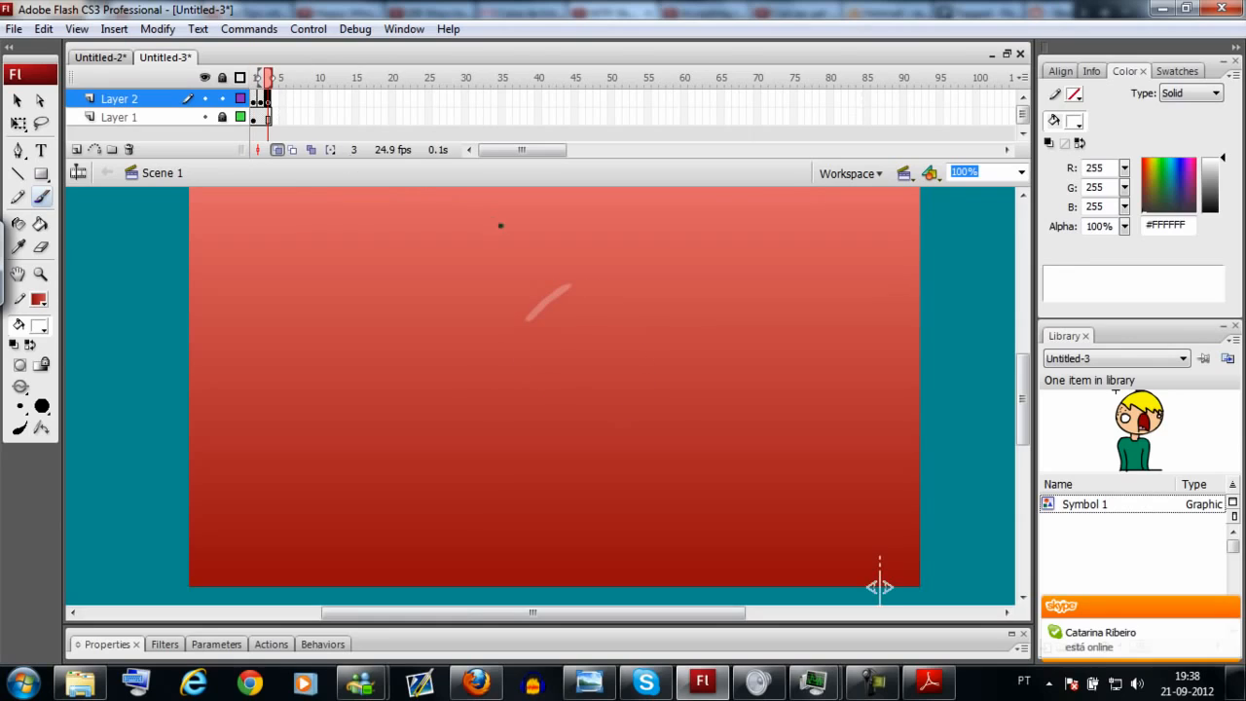
pyautogui.click(261, 101)
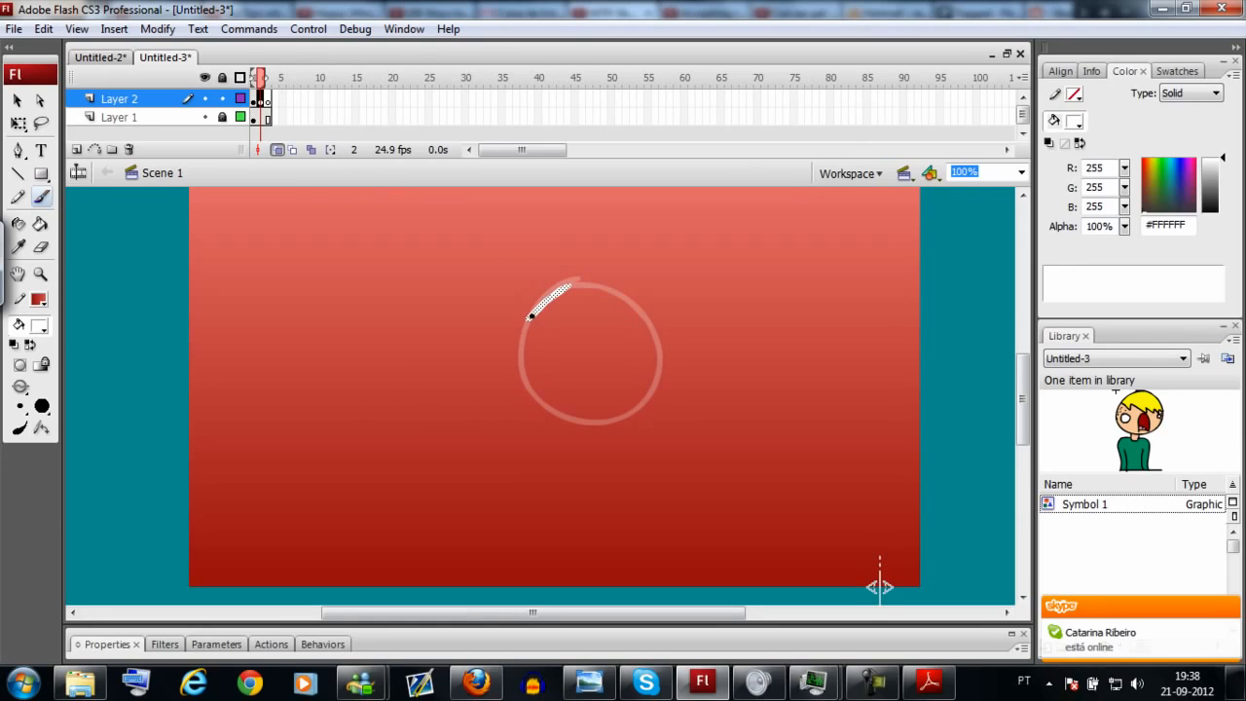
pyautogui.moveTo(526, 379); pyautogui.dragTo(548, 401)
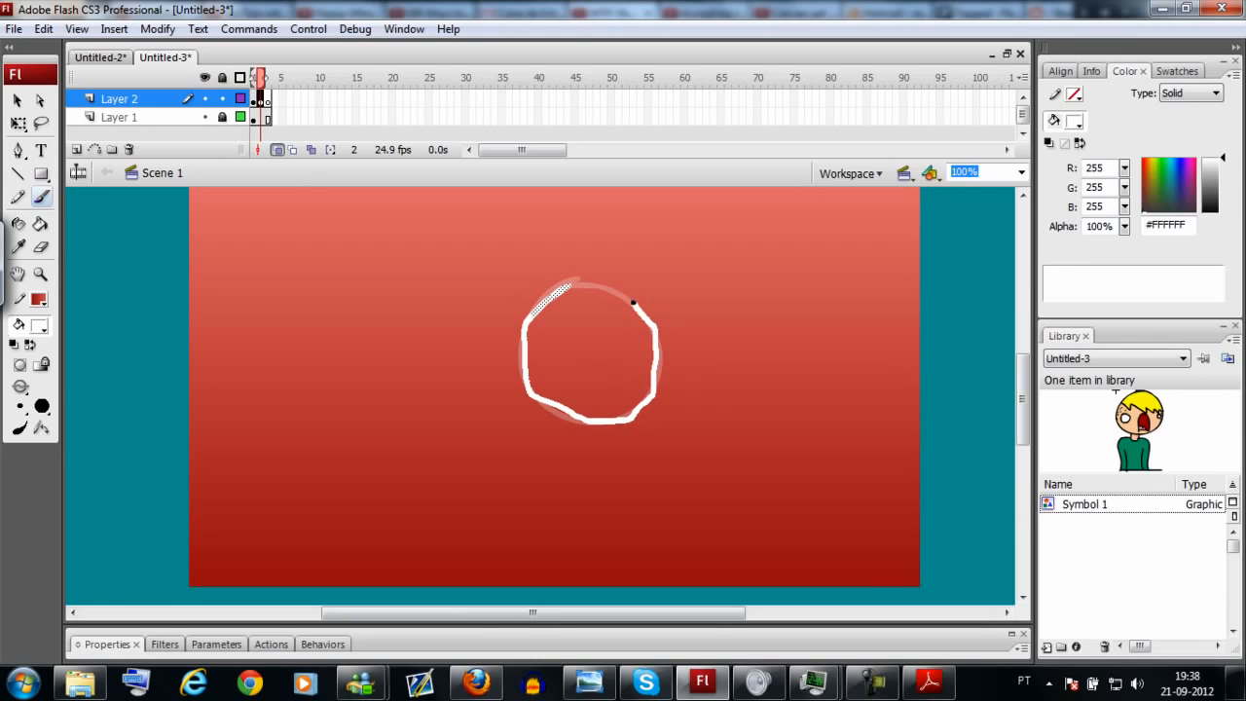
pyautogui.moveTo(599, 289); pyautogui.dragTo(565, 286)
# Step: Paint a progressively more rectangular white outline in each of frames 3, 4 and 5, using the preceding onion-skinned shape as a guide
pyautogui.press('.')
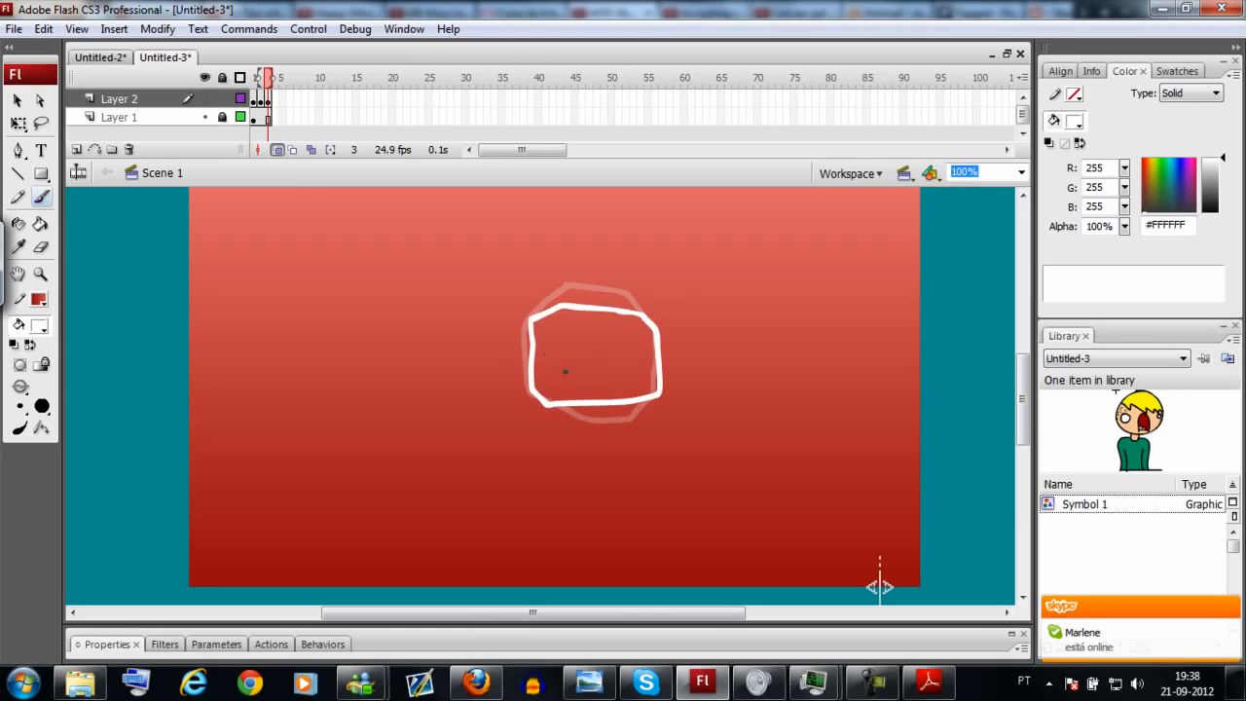
pyautogui.press('.')
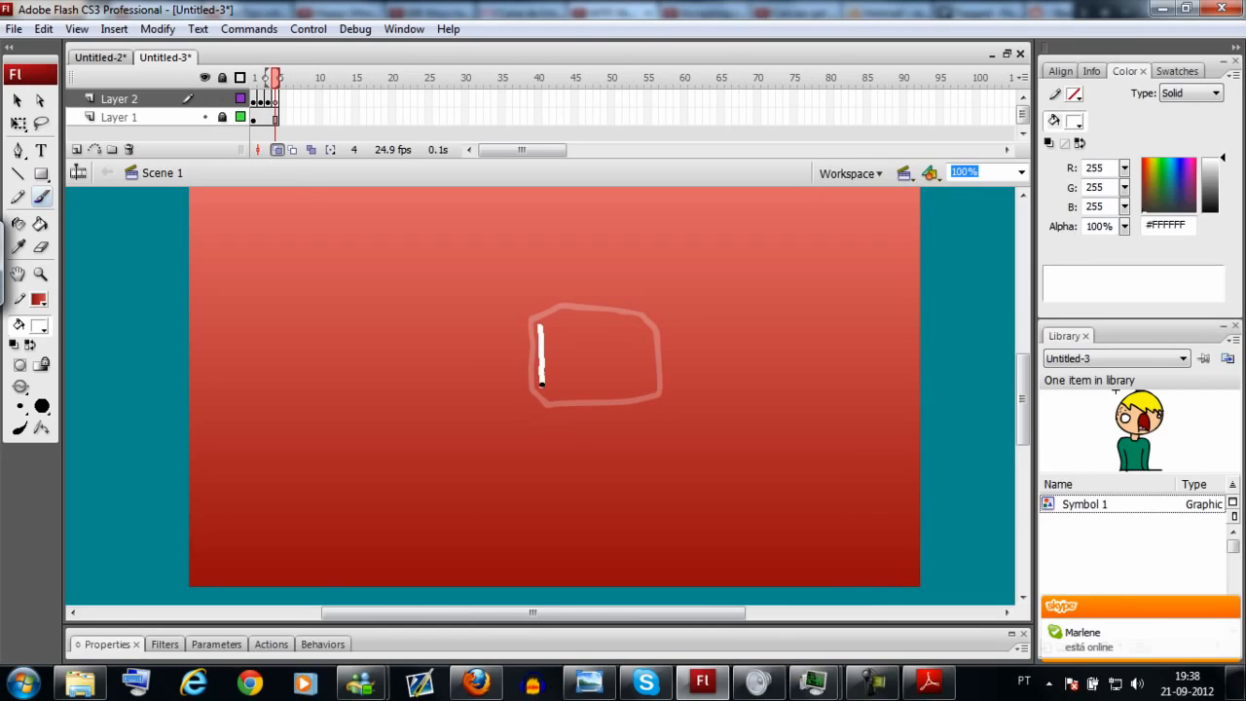
pyautogui.moveTo(647, 393)
pyautogui.mouseDown()
pyautogui.moveTo(659, 357)
pyautogui.moveTo(643, 324)
pyautogui.mouseUp()
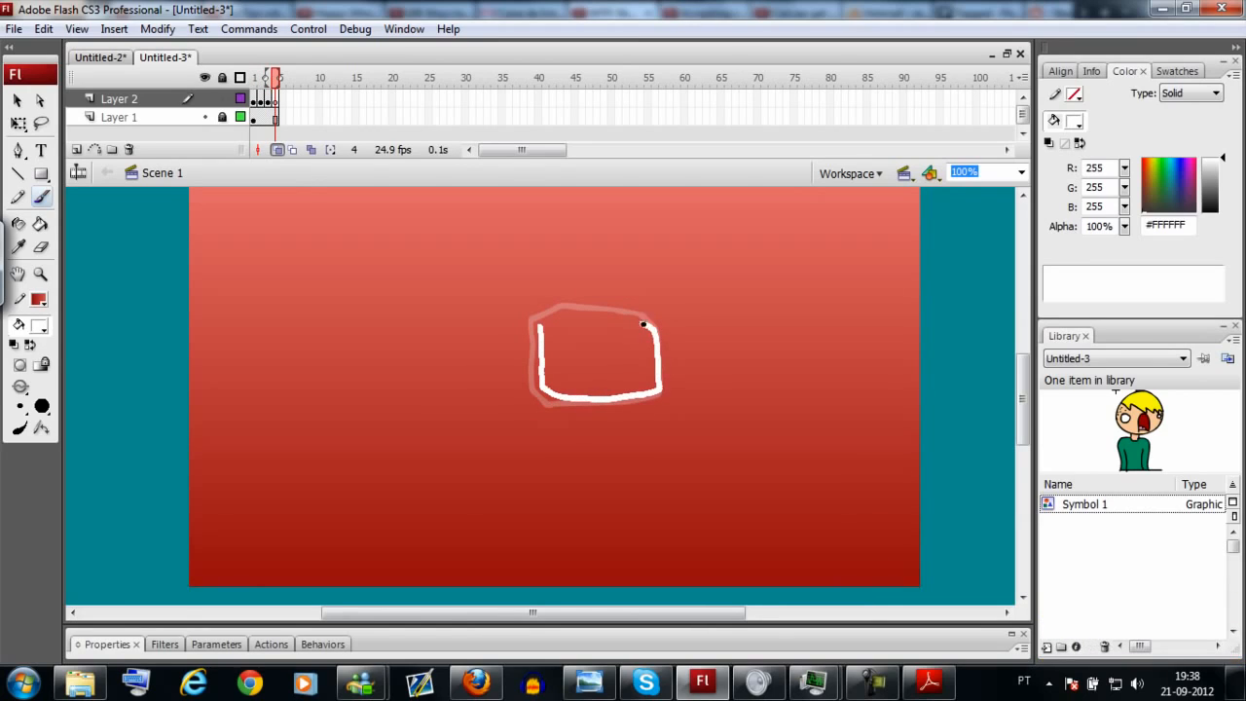
pyautogui.moveTo(563, 323); pyautogui.dragTo(543, 327)
pyautogui.press('.')
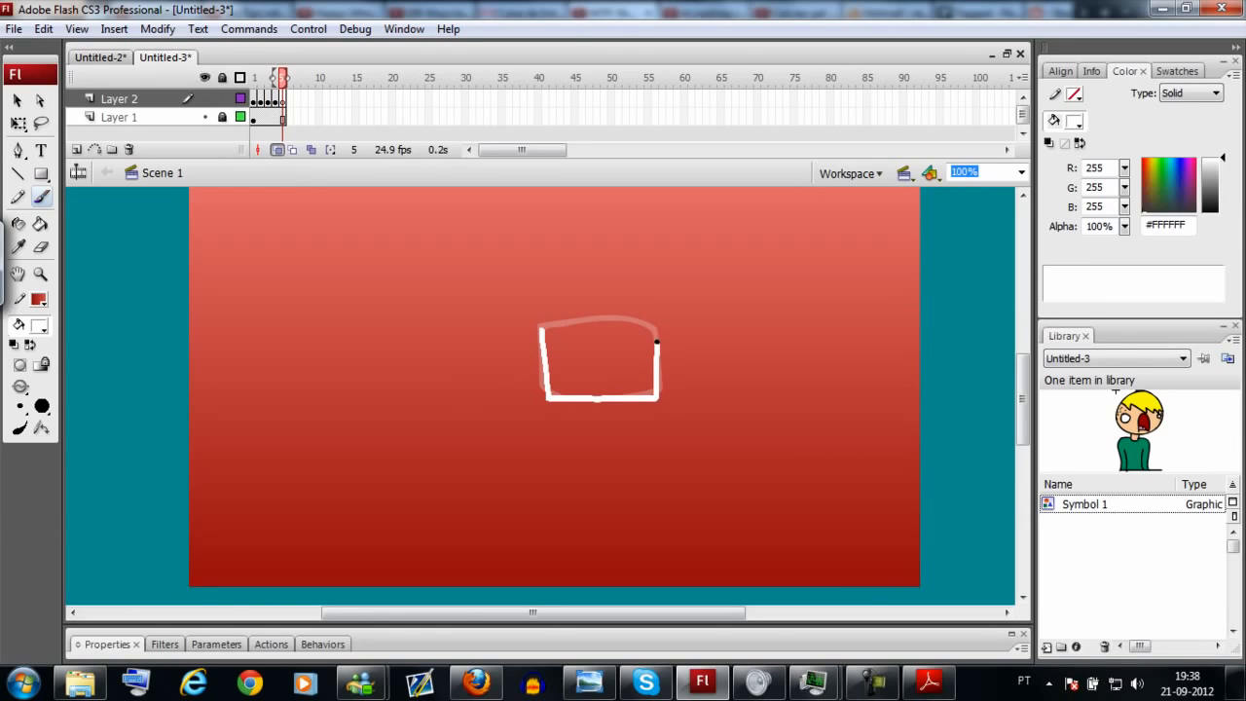
pyautogui.moveTo(555, 328); pyautogui.dragTo(541, 329)
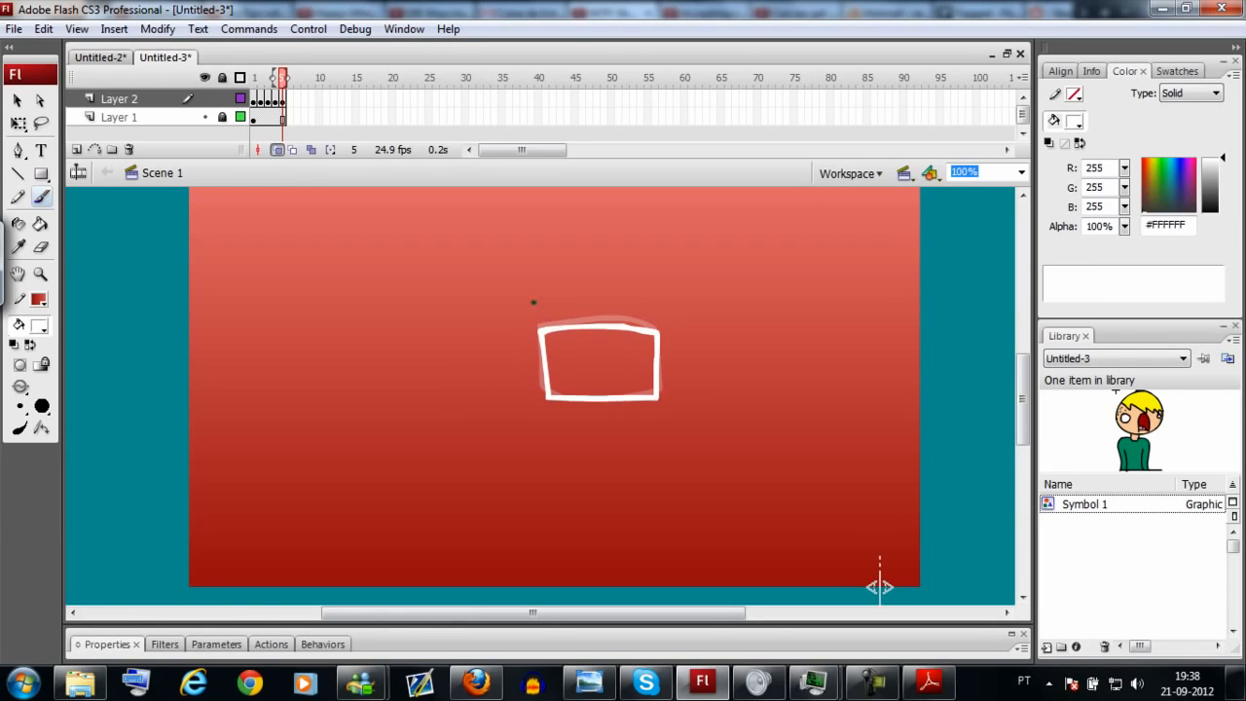
# Step: Copy the in-between frames from frame 2 onward, paste them at frame 6 on both layers, and reverse their order
pyautogui.moveTo(282, 116); pyautogui.dragTo(325, 103)
pyautogui.rightClick(261, 102)
pyautogui.click(339, 336)
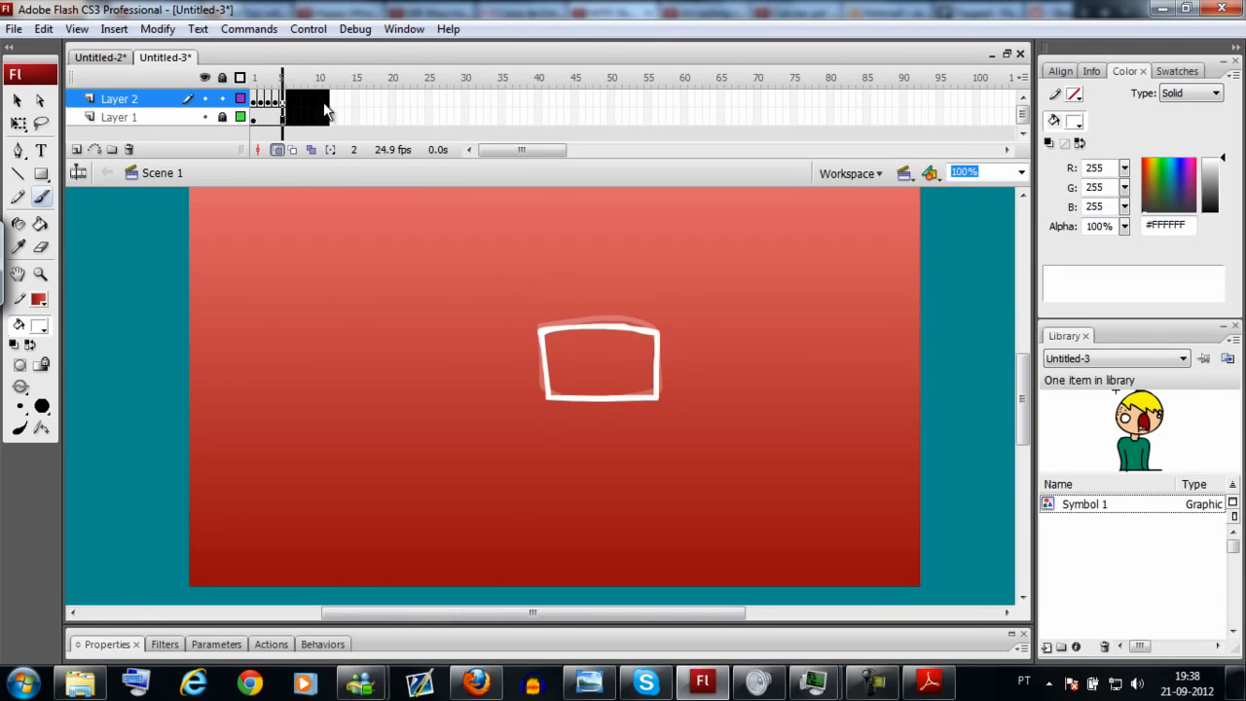
pyautogui.rightClick(309, 102)
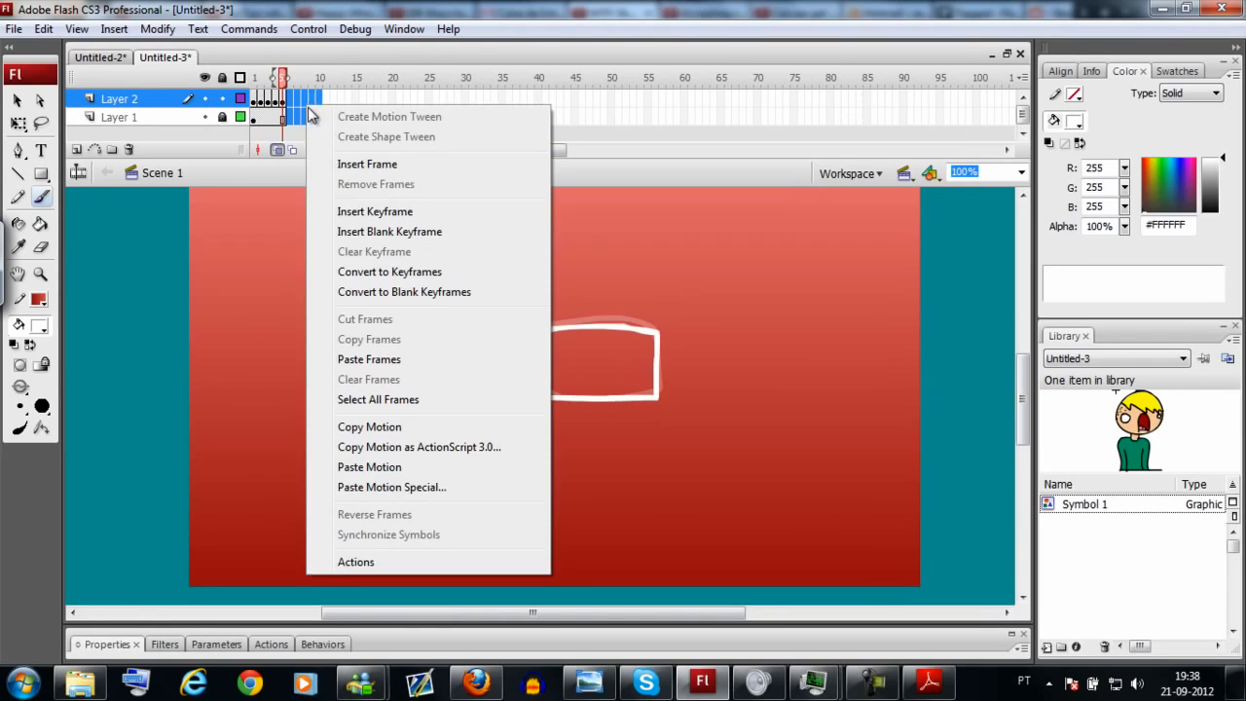
pyautogui.click(370, 359)
pyautogui.rightClick(304, 105)
pyautogui.click(367, 509)
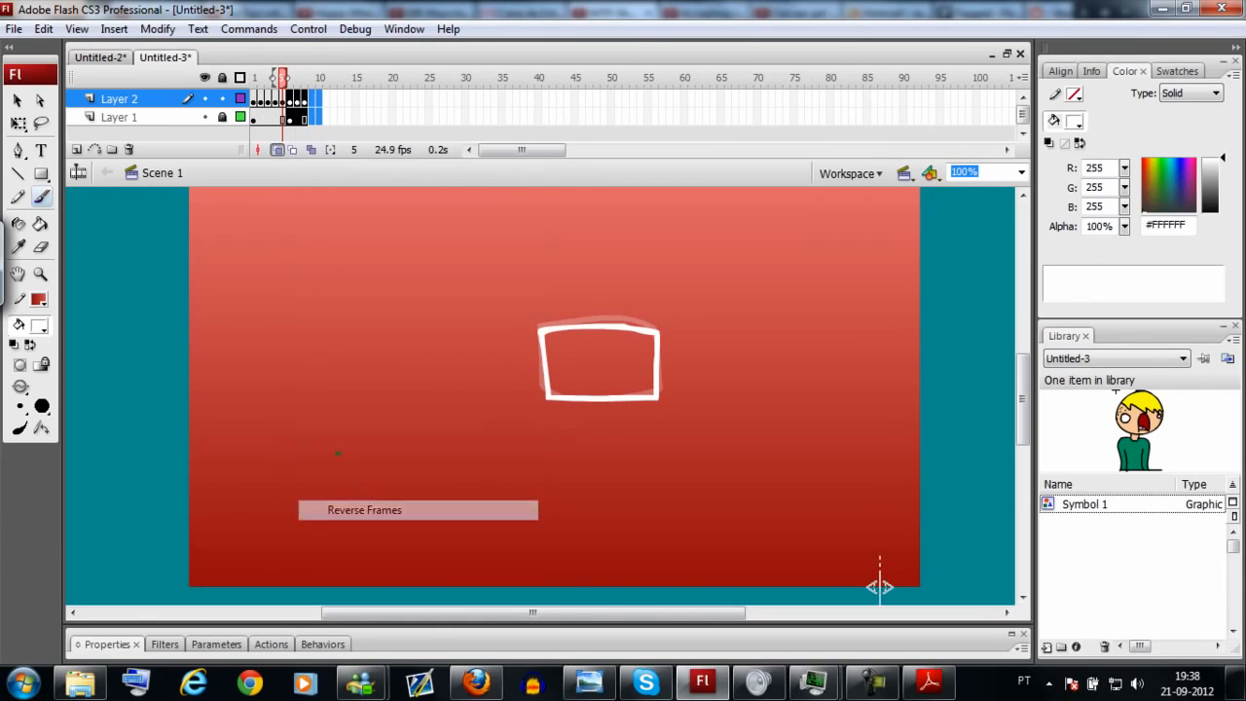
# Step: Test the movie to watch the circle morph into a rectangle and back, and close the preview
pyautogui.click(15, 96)
pyautogui.click(328, 356)
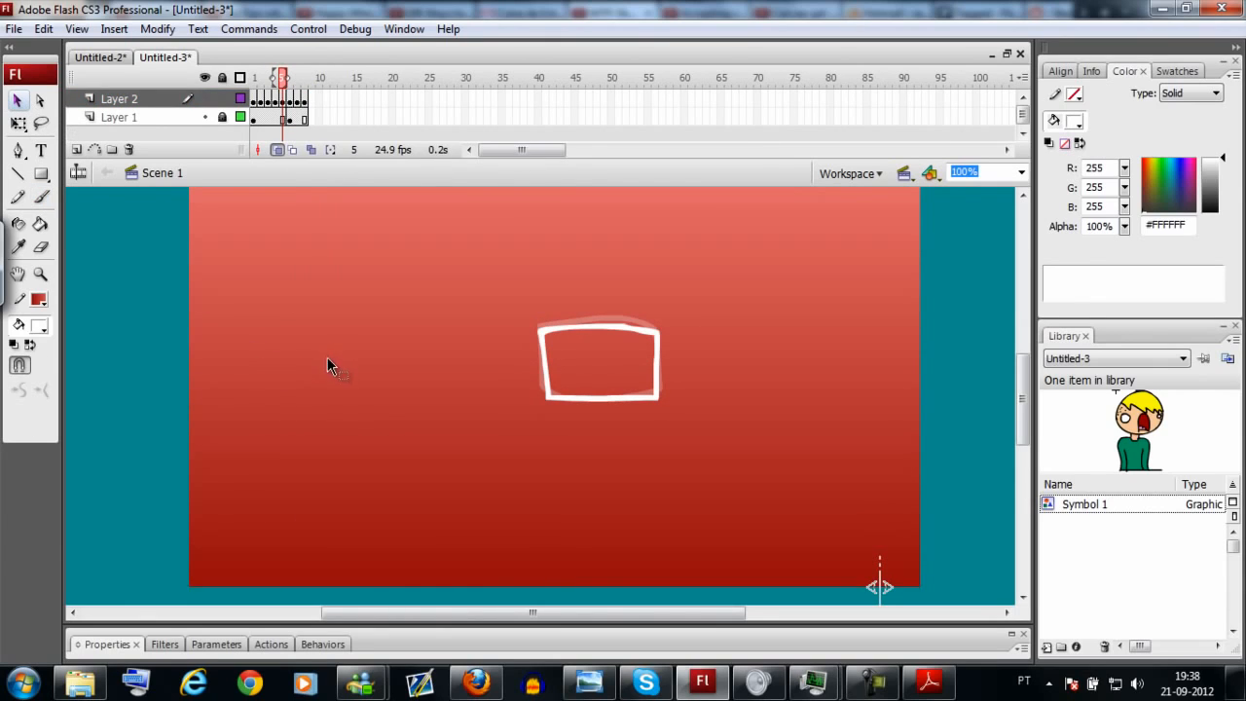
pyautogui.hotkey('ctrl', 'Return')
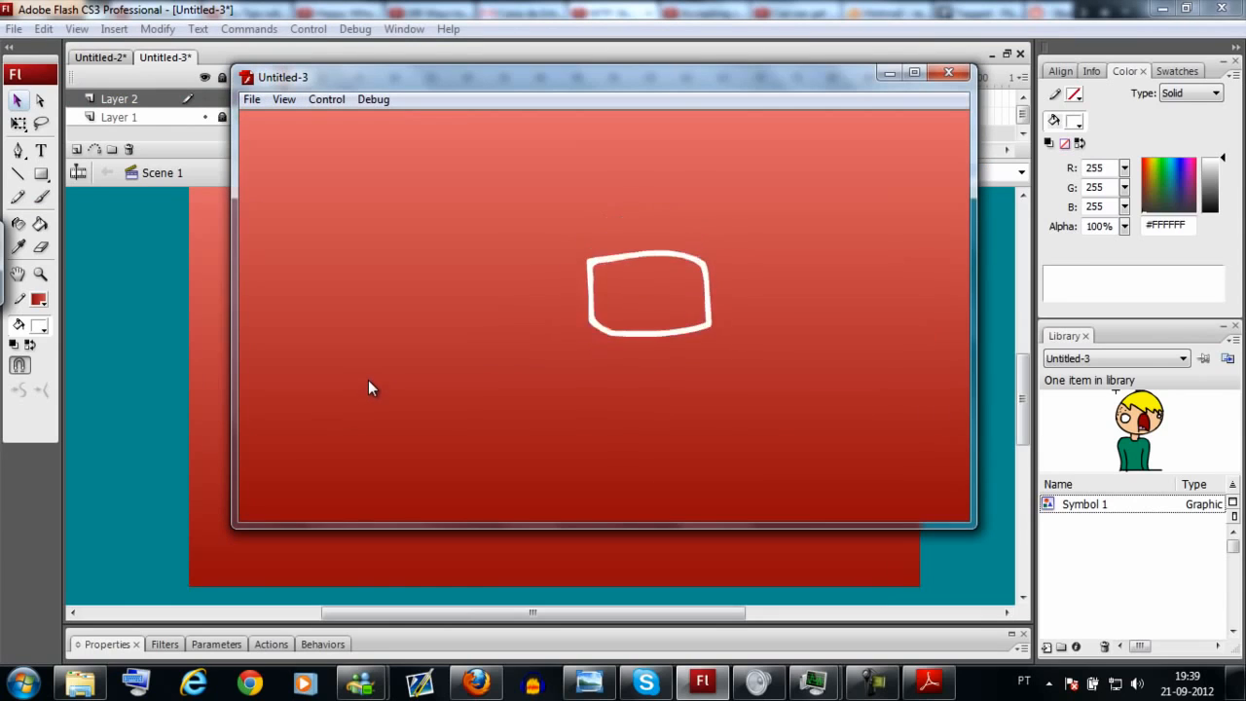
pyautogui.click(958, 80)
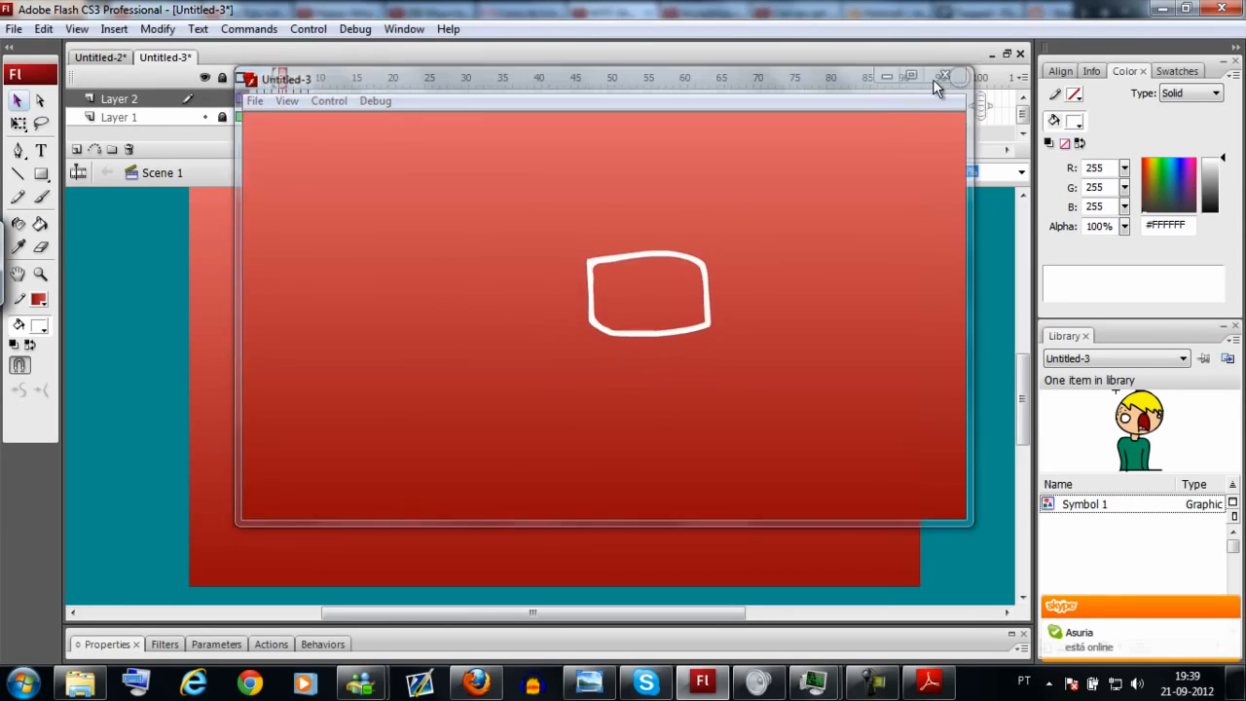
# Step: Remove the morph animation's frames after frame 1 and delete the circle
pyautogui.moveTo(304, 102); pyautogui.dragTo(263, 114)
pyautogui.rightClick(265, 111)
pyautogui.click(334, 191)
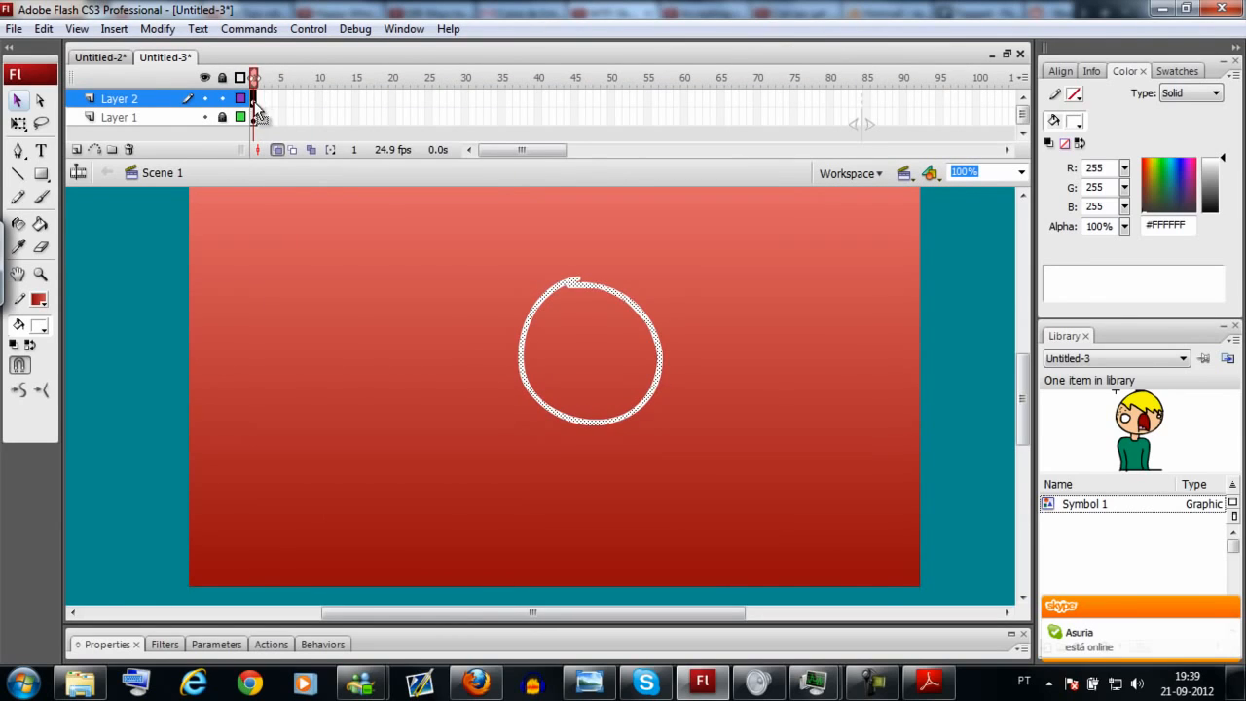
pyautogui.press('Delete')
# Step: Paint a short white brush stroke in each successive blank keyframe of Layer 2 up to frame 53, advancing it along a curving path from the stage's left side
pyautogui.press('b')
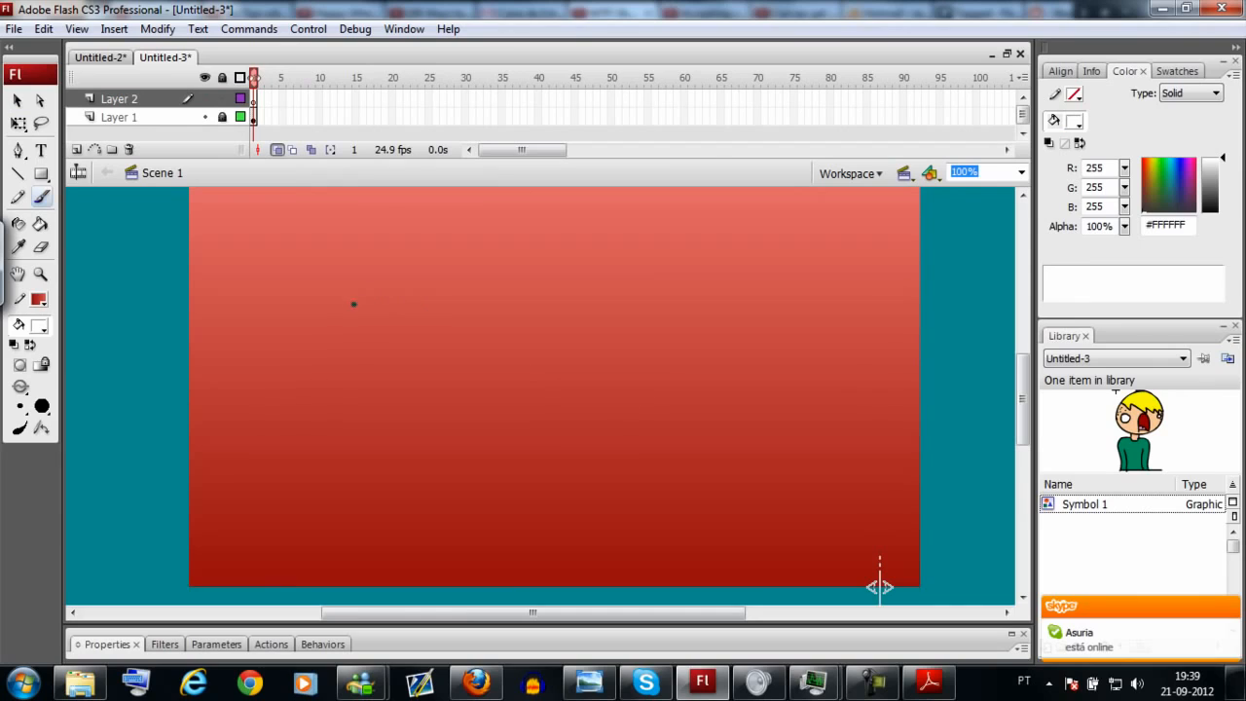
pyautogui.press('F7')
pyautogui.moveTo(375, 298); pyautogui.dragTo(422, 293)
pyautogui.press('F7')
pyautogui.press('F7')
pyautogui.moveTo(422, 293)
pyautogui.mouseDown()
pyautogui.moveTo(448, 307)
pyautogui.moveTo(518, 382)
pyautogui.mouseUp()
pyautogui.press('F7')
pyautogui.press('F7')
pyautogui.press('F7')
pyautogui.press('F7')
pyautogui.press('F7')
pyautogui.moveTo(518, 382)
pyautogui.mouseDown()
pyautogui.moveTo(564, 402)
pyautogui.moveTo(651, 408)
pyautogui.moveTo(695, 453)
pyautogui.moveTo(688, 475)
pyautogui.moveTo(631, 487)
pyautogui.mouseUp()
pyautogui.press('F7')
pyautogui.press('F7')
pyautogui.press('F7')
pyautogui.press('F7')
pyautogui.press('F7')
pyautogui.press('F7')
pyautogui.press('F7')
pyautogui.moveTo(630, 487)
pyautogui.mouseDown()
pyautogui.moveTo(604, 460)
pyautogui.moveTo(625, 368)
pyautogui.moveTo(596, 353)
pyautogui.moveTo(561, 372)
pyautogui.moveTo(559, 393)
pyautogui.moveTo(678, 435)
pyautogui.moveTo(683, 487)
pyautogui.moveTo(623, 483)
pyautogui.moveTo(611, 435)
pyautogui.moveTo(571, 394)
pyautogui.moveTo(515, 422)
pyautogui.moveTo(513, 457)
pyautogui.moveTo(584, 443)
pyautogui.moveTo(575, 396)
pyautogui.moveTo(549, 373)
pyautogui.moveTo(520, 305)
pyautogui.moveTo(596, 282)
pyautogui.moveTo(651, 336)
pyautogui.mouseUp()
pyautogui.press('F7')
pyautogui.press('F7')
pyautogui.press('F7')
pyautogui.press('F7')
pyautogui.press('F7')
pyautogui.press('F7')
pyautogui.press('F7')
pyautogui.press('F7')
pyautogui.press('F7')
pyautogui.press('F7')
pyautogui.press('F7')
pyautogui.press('F7')
pyautogui.press('F7')
pyautogui.press('F7')
pyautogui.press('F7')
pyautogui.press('F7')
pyautogui.press('F7')
pyautogui.press('F7')
pyautogui.press('F7')
pyautogui.press('F7')
pyautogui.press('F7')
pyautogui.press('F7')
pyautogui.press('F7')
pyautogui.press('F7')
pyautogui.press('F7')
pyautogui.press('F7')
pyautogui.press('F7')
pyautogui.press('F7')
pyautogui.press('F7')
pyautogui.press('F7')
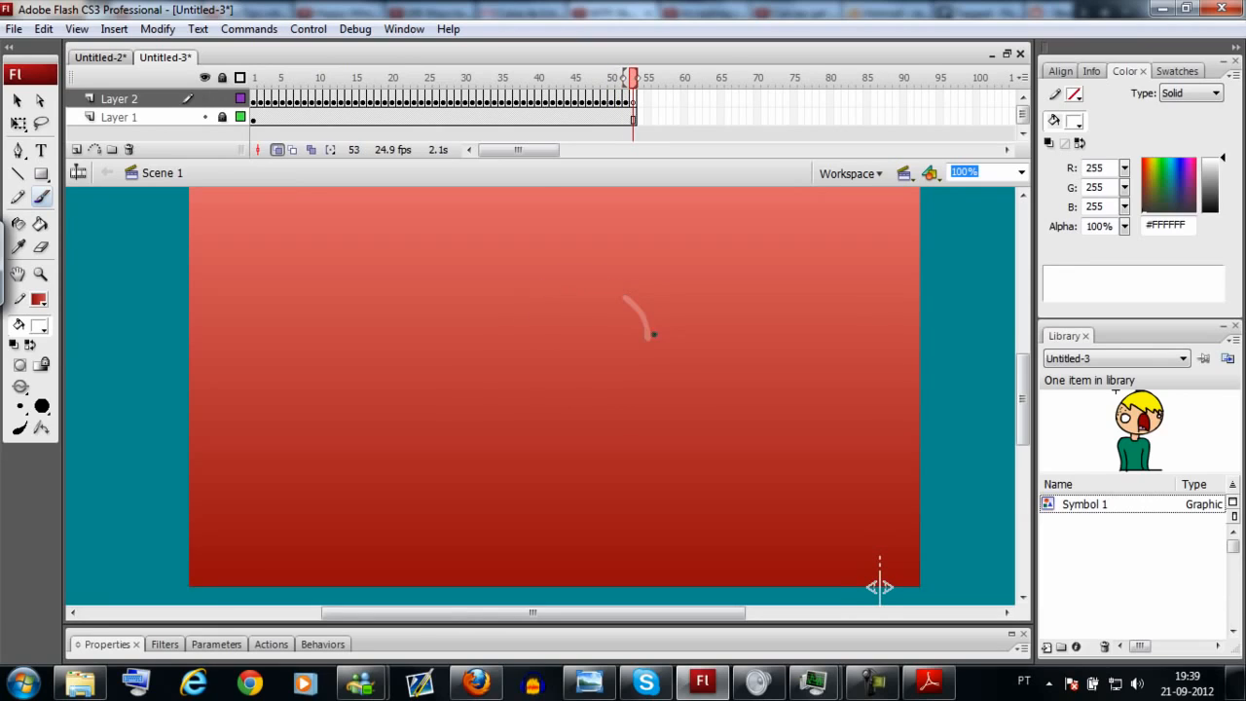
# Step: Continue the moving stroke from frame 53 toward the stage's right edge and add empty keyframes through frame 66
pyautogui.press('F7')
pyautogui.moveTo(649, 379)
pyautogui.mouseDown()
pyautogui.moveTo(678, 414)
pyautogui.moveTo(791, 388)
pyautogui.moveTo(874, 444)
pyautogui.moveTo(859, 431)
pyautogui.moveTo(954, 457)
pyautogui.mouseUp()
pyautogui.press('F7')
pyautogui.press('F7')
pyautogui.press('F7')
pyautogui.press('F7')
pyautogui.press('F7')
pyautogui.press('F7')
pyautogui.press('F7')
pyautogui.press('F7')
pyautogui.press('F7')
pyautogui.press('F7')
pyautogui.press('F7')
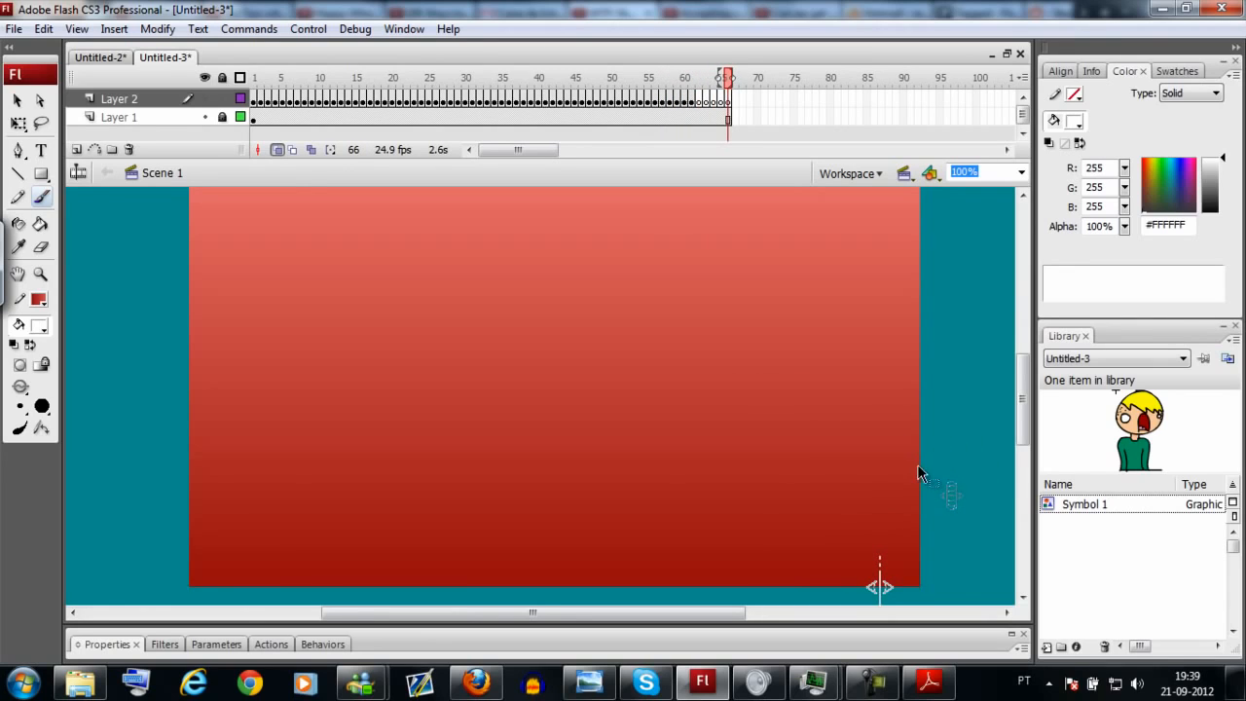
# Step: Test the movie to watch the white stroke travel across the stage, and close the preview
pyautogui.hotkey('ctrl', 'Return')
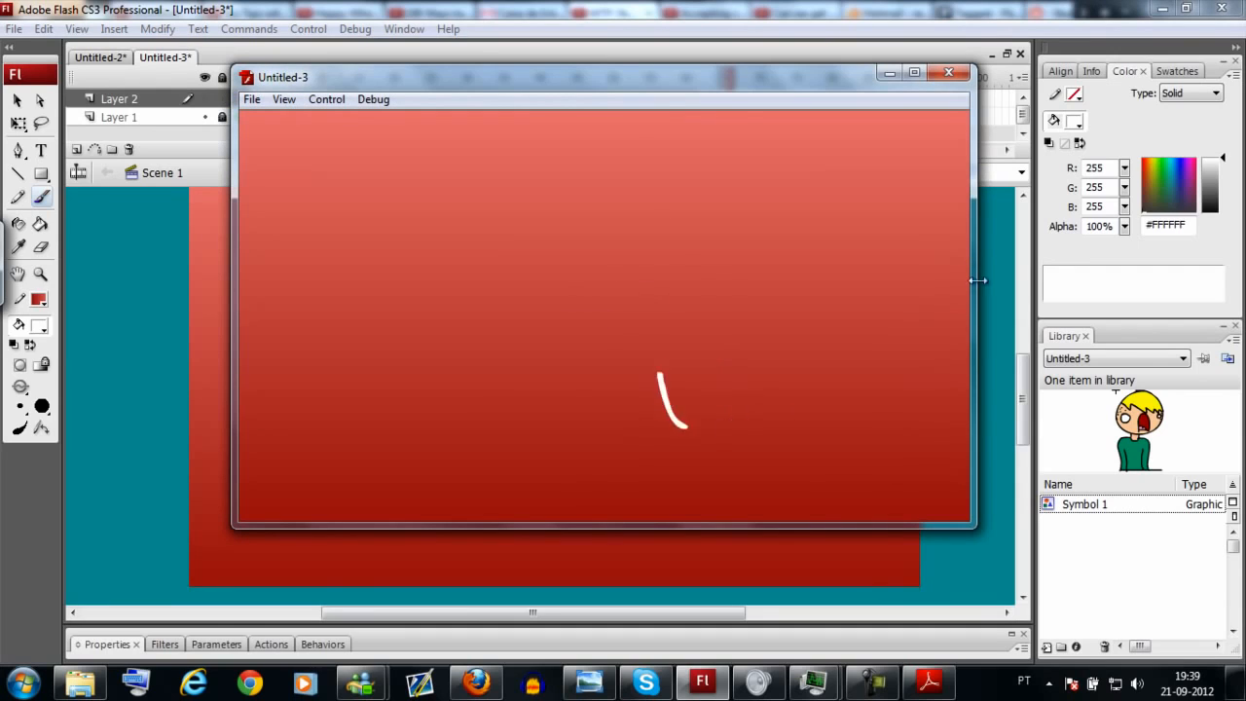
pyautogui.moveTo(839, 86); pyautogui.dragTo(785, 107)
pyautogui.click(893, 96)
pyautogui.press('v')
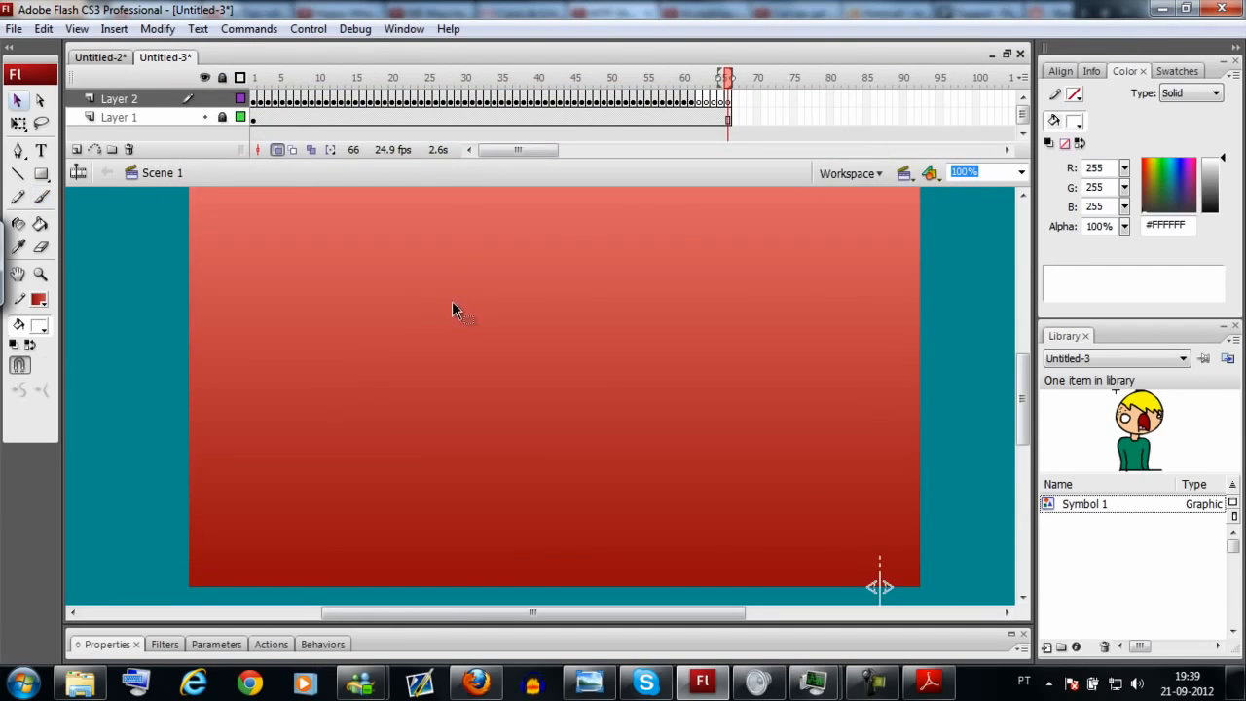
# Step: Add the white text "itschrislife" on the empty pasteboard outside the stage, in frame 66 of Layer 2
pyautogui.press('b')
pyautogui.press('space')
pyautogui.moveTo(448, 275)
pyautogui.mouseDown()
pyautogui.moveTo(520, 459)
pyautogui.moveTo(512, 245)
pyautogui.moveTo(567, 294)
pyautogui.moveTo(581, 289)
pyautogui.moveTo(587, 381)
pyautogui.moveTo(554, 236)
pyautogui.moveTo(545, 315)
pyautogui.moveTo(584, 337)
pyautogui.moveTo(748, 289)
pyautogui.moveTo(617, 315)
pyautogui.moveTo(785, 278)
pyautogui.moveTo(663, 283)
pyautogui.moveTo(632, 396)
pyautogui.moveTo(635, 362)
pyautogui.moveTo(648, 403)
pyautogui.mouseUp()
pyautogui.click(41, 151)
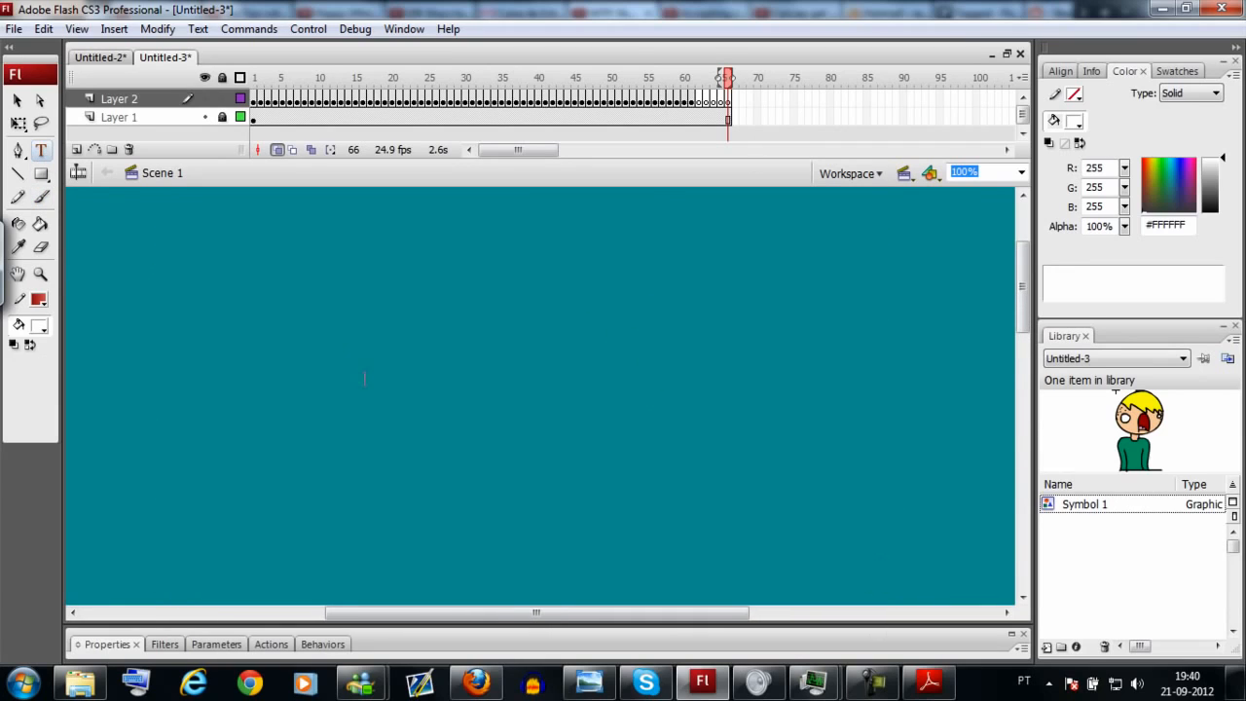
pyautogui.write('itschrislife')
pyautogui.click(513, 414)
# Step: Enlarge the text about four times with Free Transform and move it slightly up and to the right on the pasteboard
pyautogui.press('q')
pyautogui.moveTo(507, 291); pyautogui.dragTo(243, 489)
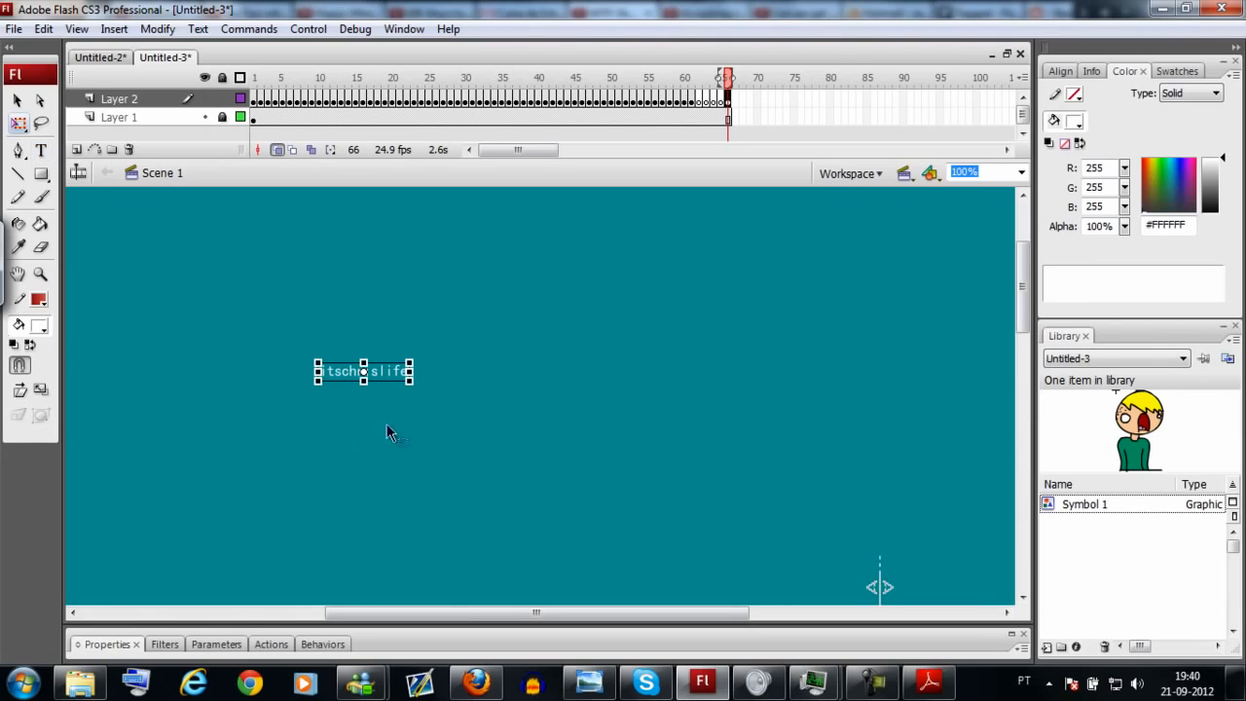
pyautogui.moveTo(547, 492); pyautogui.dragTo(547, 492)
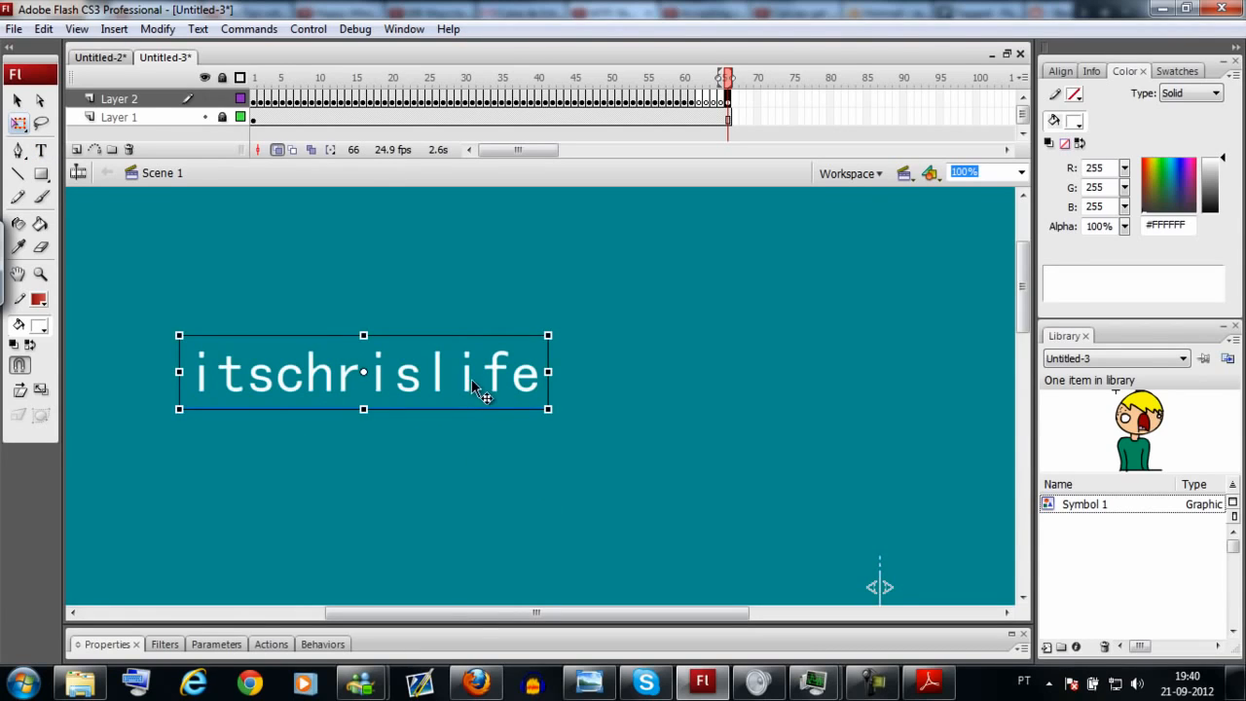
pyautogui.moveTo(477, 387); pyautogui.dragTo(627, 355)
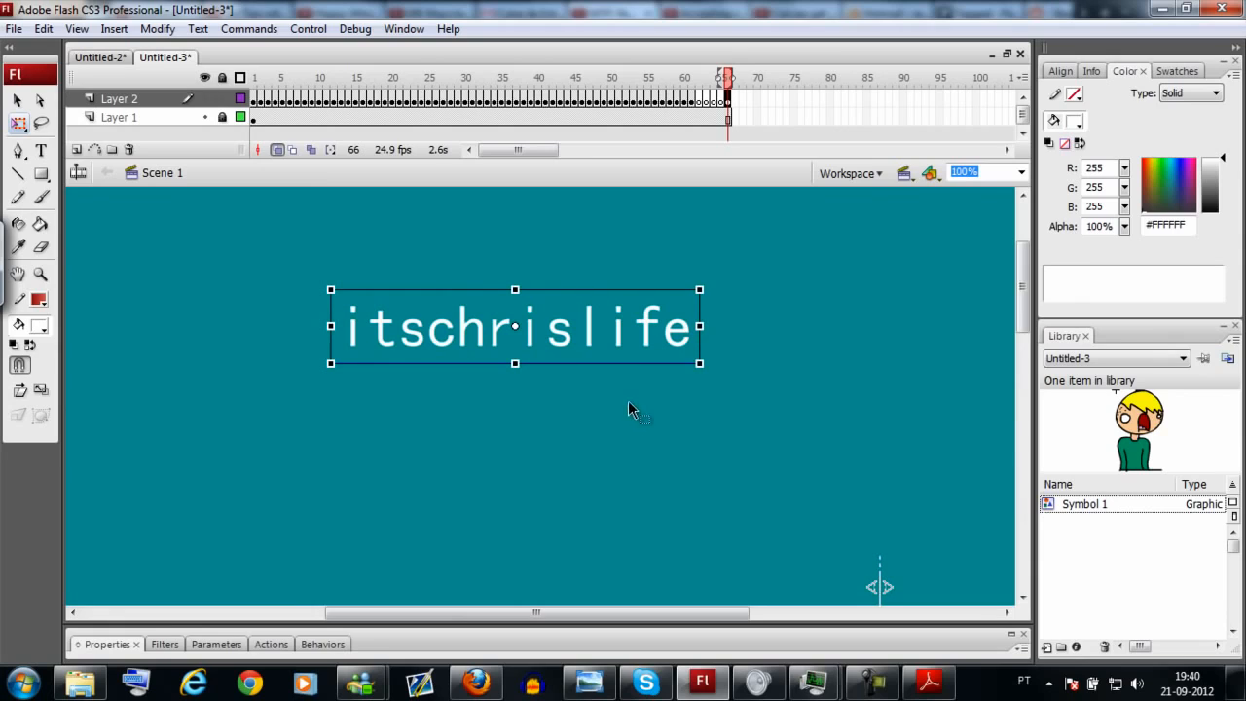
pyautogui.click(737, 382)
pyautogui.press('v')
pyautogui.moveTo(836, 257); pyautogui.dragTo(266, 323)
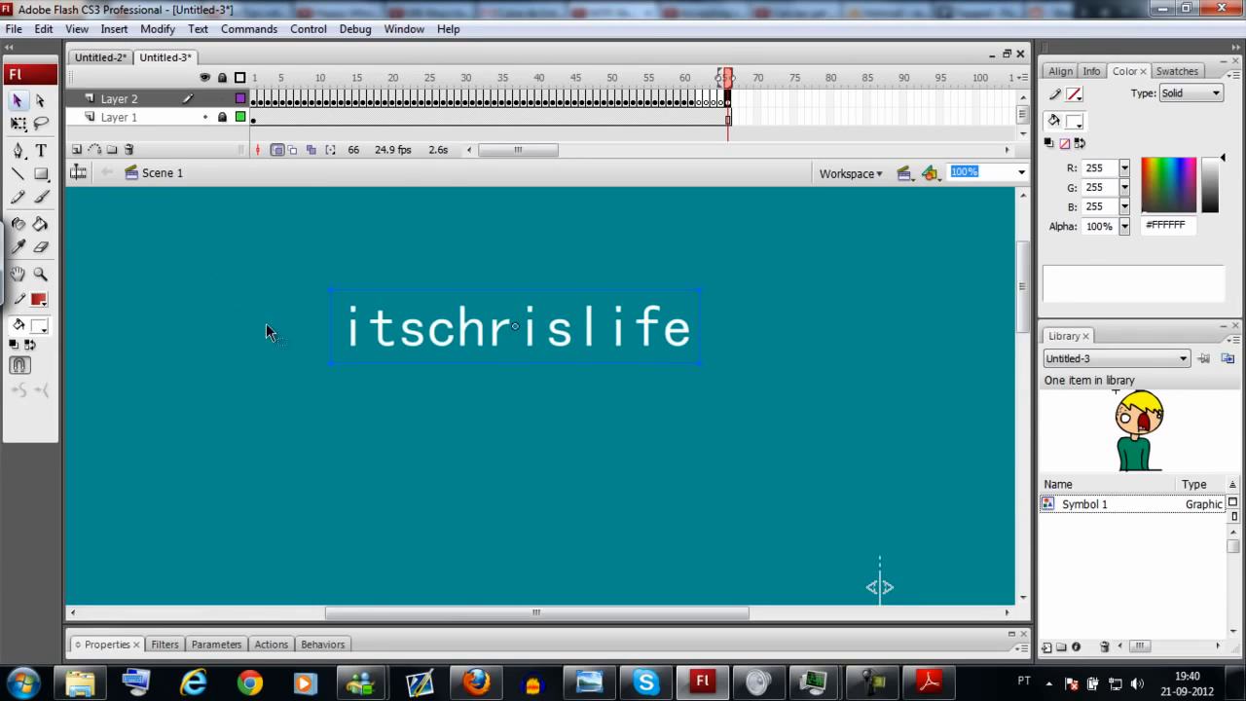
pyautogui.click(462, 372)
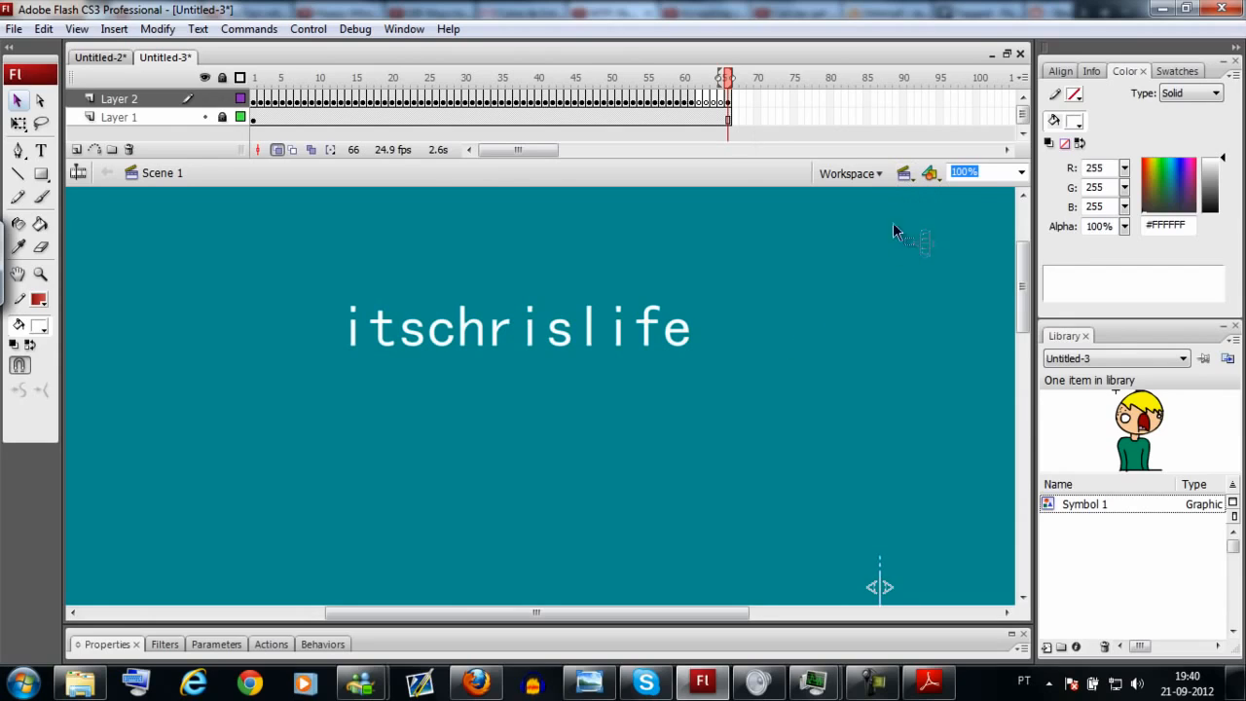
pyautogui.moveTo(892, 253); pyautogui.dragTo(244, 427)
pyautogui.hotkey('ctrl', 'a')
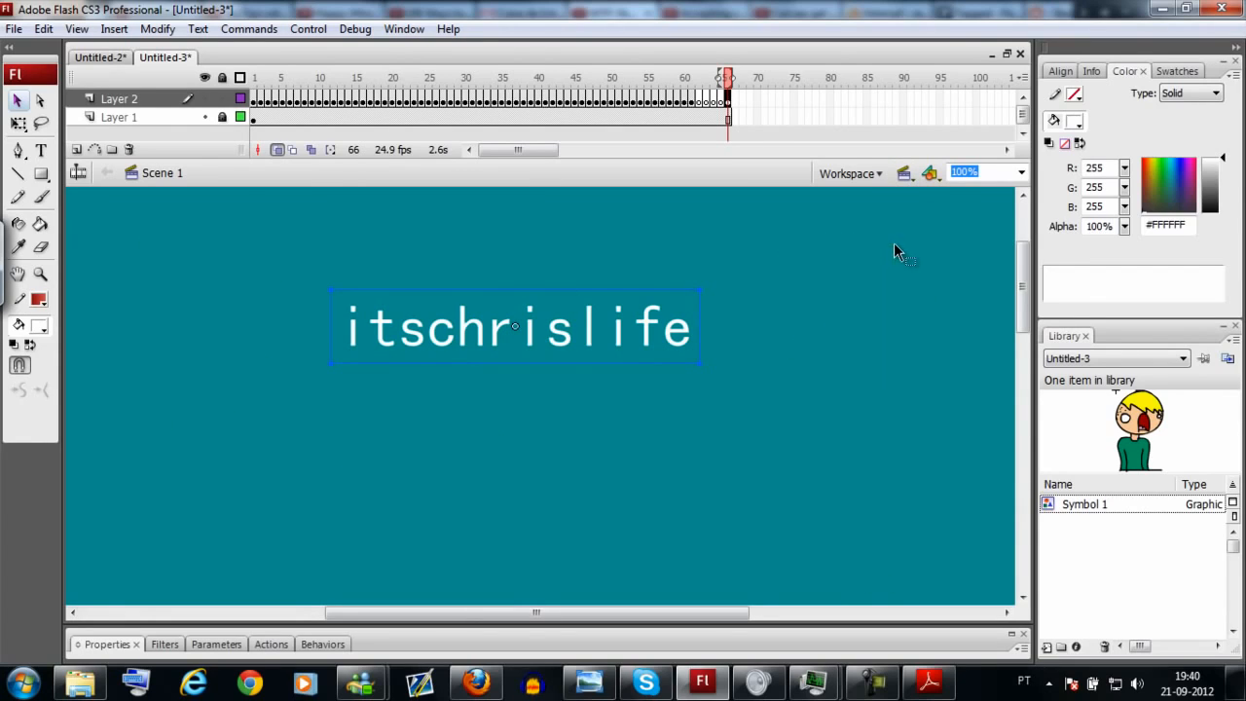
pyautogui.moveTo(920, 240); pyautogui.dragTo(796, 244)
pyautogui.moveTo(271, 415); pyautogui.dragTo(806, 240)
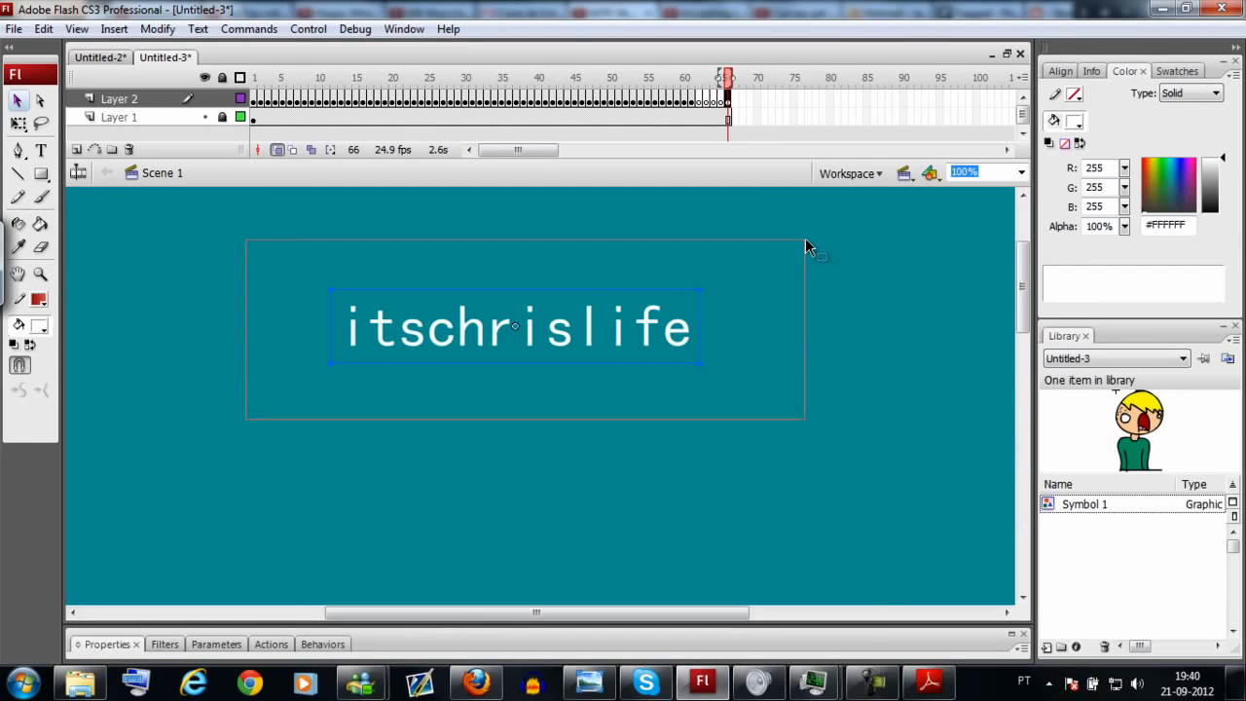